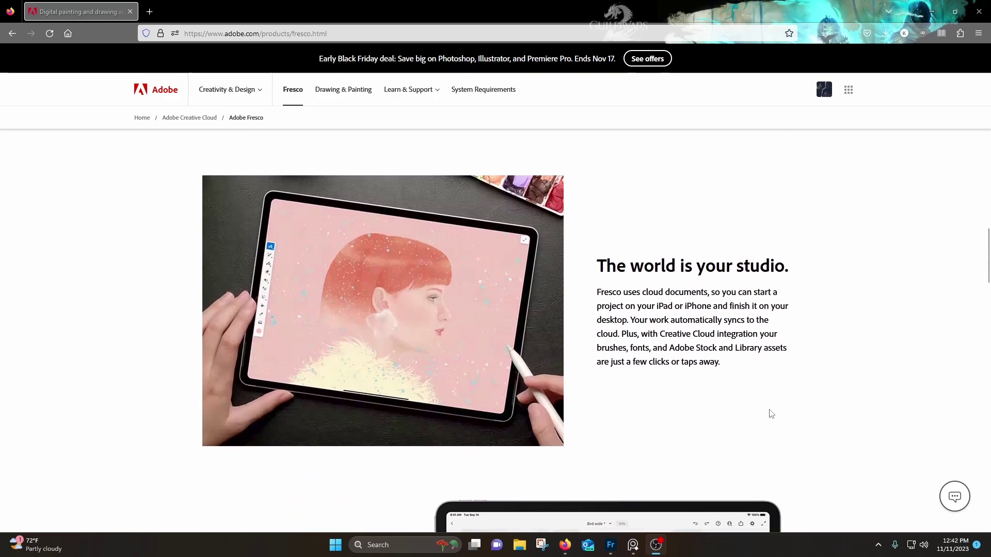
# Step: Examine the Adobe Fresco product page, covering its Photoshop integration, newest features, related apps and Creative Cloud plans
pyautogui.scroll(-5, 769, 413)
pyautogui.scroll(-2, 769, 414)
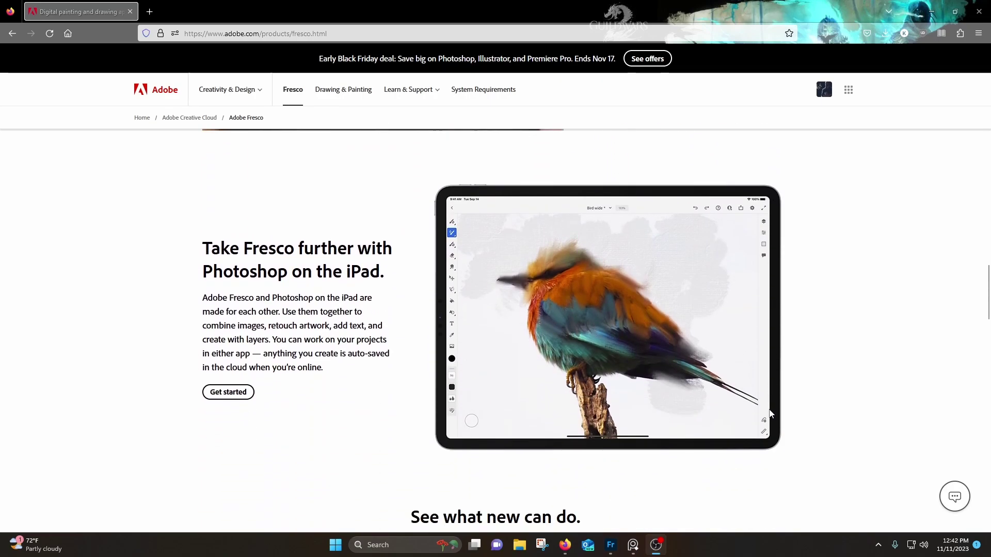
pyautogui.scroll(-2, 770, 413)
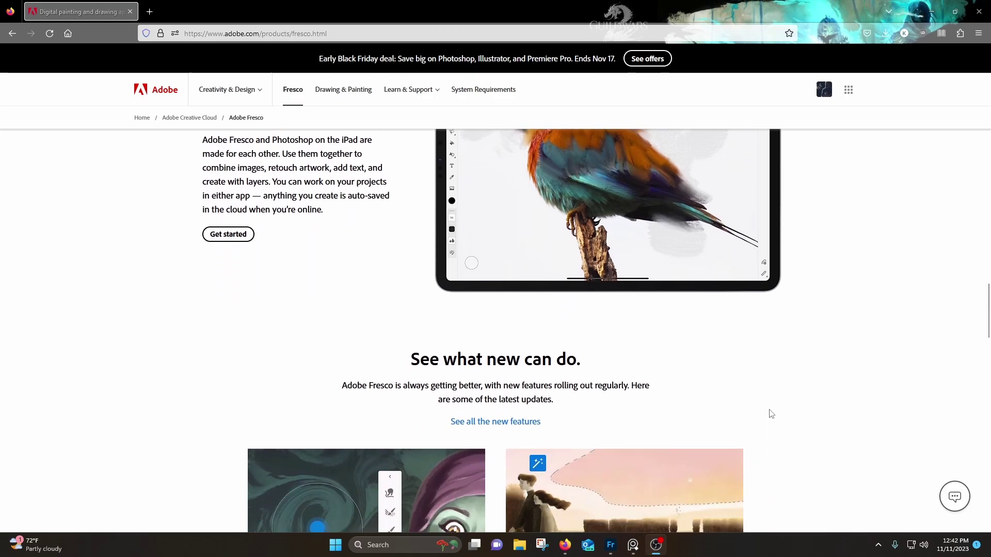
pyautogui.scroll(-2, 770, 414)
pyautogui.scroll(-2, 771, 414)
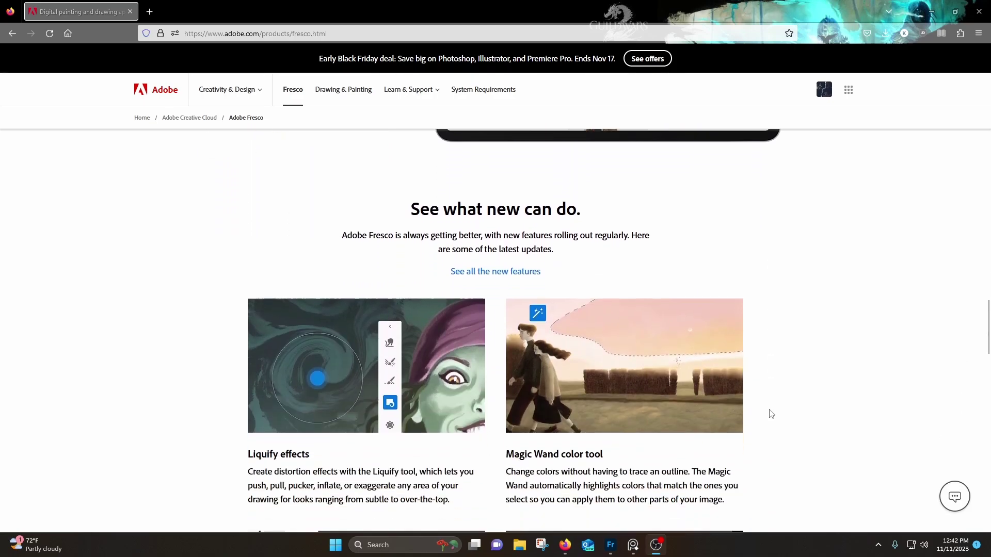
pyautogui.scroll(-2, 773, 410)
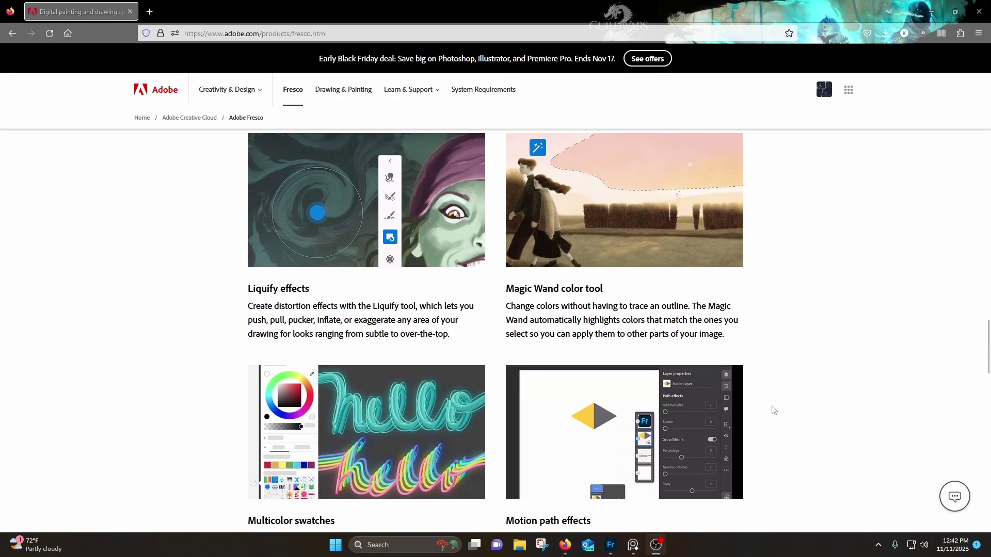
pyautogui.scroll(-3, 773, 410)
pyautogui.scroll(-5, 772, 411)
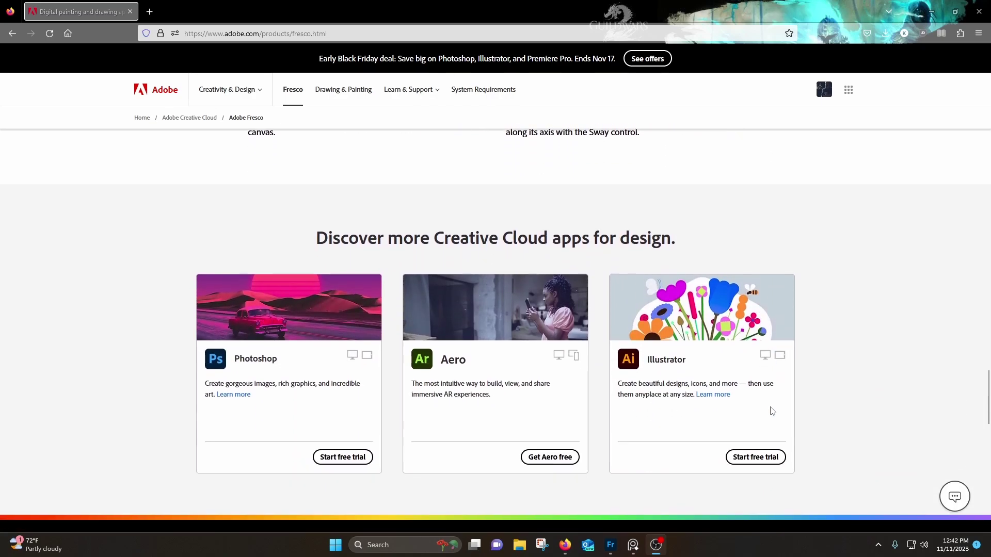
pyautogui.scroll(-3, 772, 410)
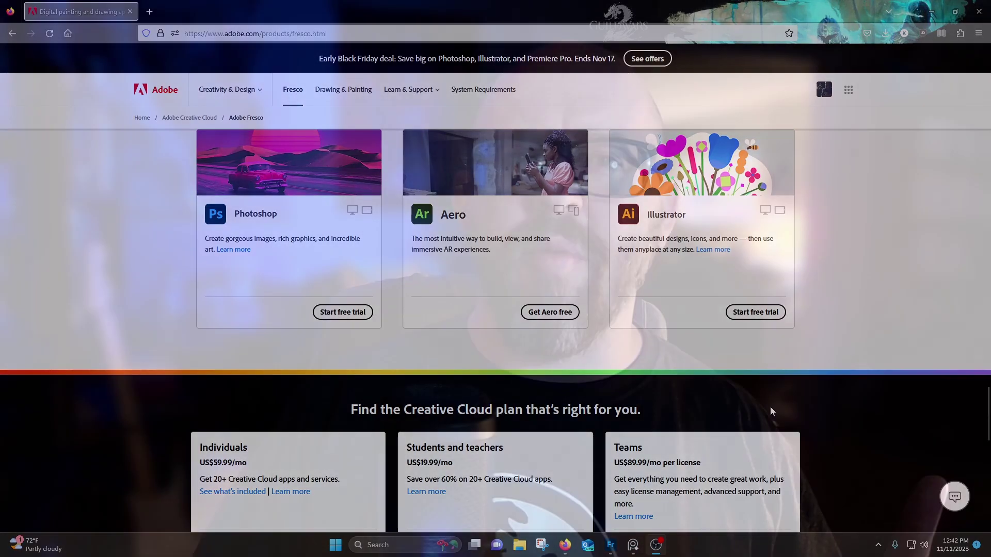
pyautogui.scroll(-3, 772, 411)
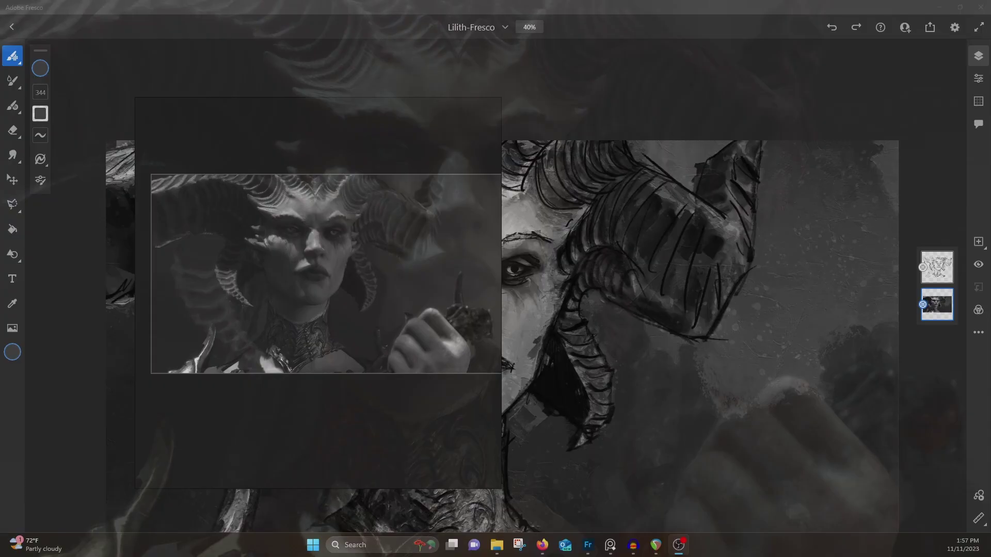
# Step: Narrow the reference image window and place it beside the face on the Lilith-Fresco canvas
pyautogui.moveTo(586, 227); pyautogui.dragTo(392, 229)
pyautogui.moveTo(387, 236); pyautogui.dragTo(311, 258)
pyautogui.moveTo(346, 168); pyautogui.dragTo(289, 146)
pyautogui.click(484, 213)
pyautogui.hotkey('ctrl', '+')
pyautogui.hotkey('ctrl', '+')
# Step: Select the Canvas brush from the Painting pixel brushes for working on the nose and eyes
pyautogui.click(12, 56)
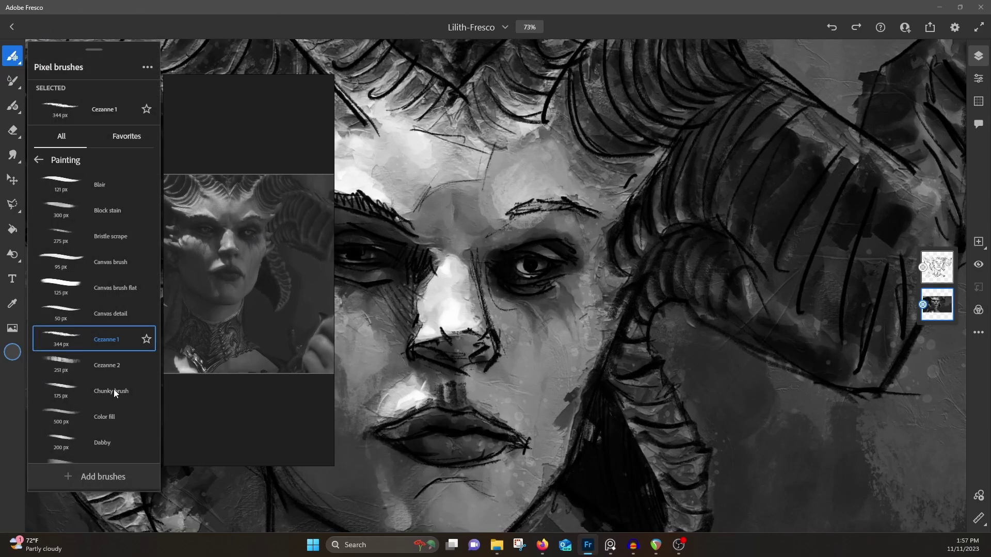
pyautogui.click(115, 264)
pyautogui.hotkey('ctrl', '+')
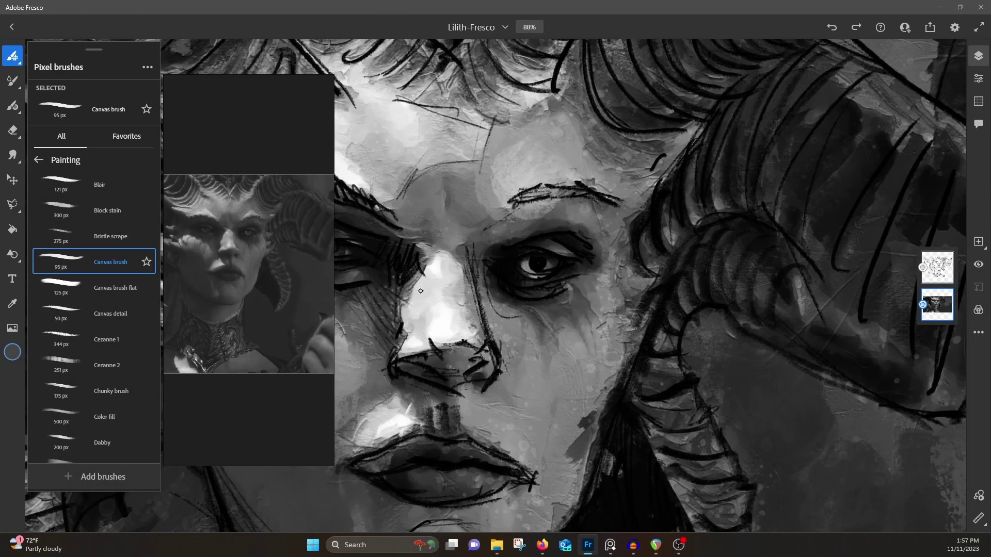
pyautogui.moveTo(420, 160); pyautogui.dragTo(629, 86)
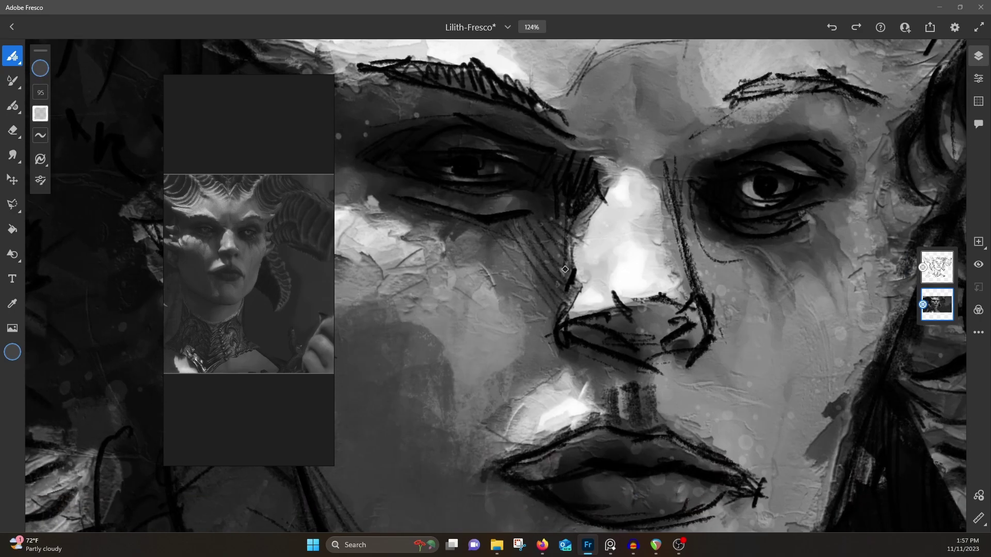
# Step: Enlarge the reference image to its nose and paint the portrait's nose bridge with sampled light tones
pyautogui.scroll(8, 234, 250)
pyautogui.moveTo(242, 140); pyautogui.dragTo(247, 252)
pyautogui.click(578, 222)
pyautogui.moveTo(578, 223)
pyautogui.mouseDown()
pyautogui.moveTo(593, 221)
pyautogui.moveTo(573, 287)
pyautogui.moveTo(626, 183)
pyautogui.moveTo(574, 302)
pyautogui.mouseUp()
pyautogui.keyDown('alt'); pyautogui.click(623, 240); pyautogui.keyUp('alt')
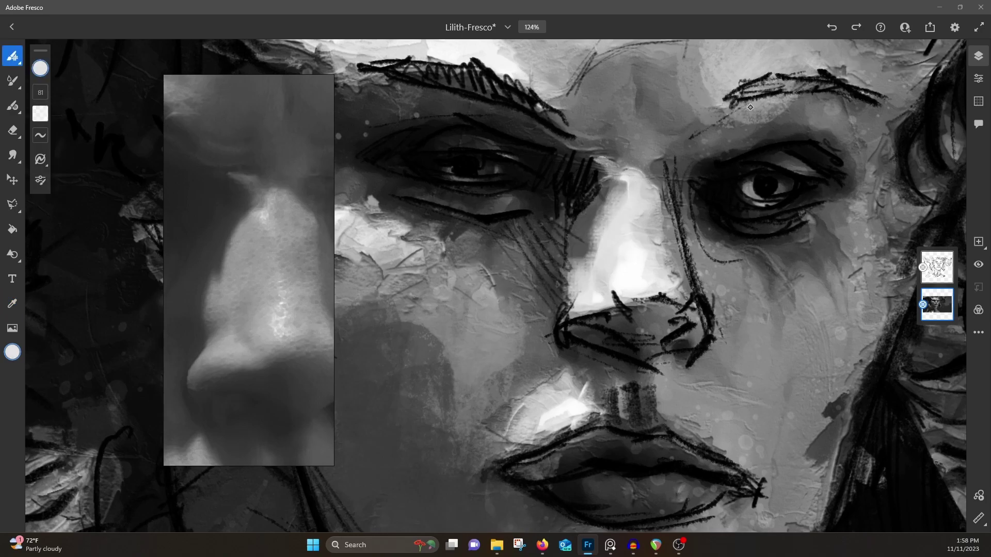
pyautogui.moveTo(654, 179); pyautogui.dragTo(656, 189)
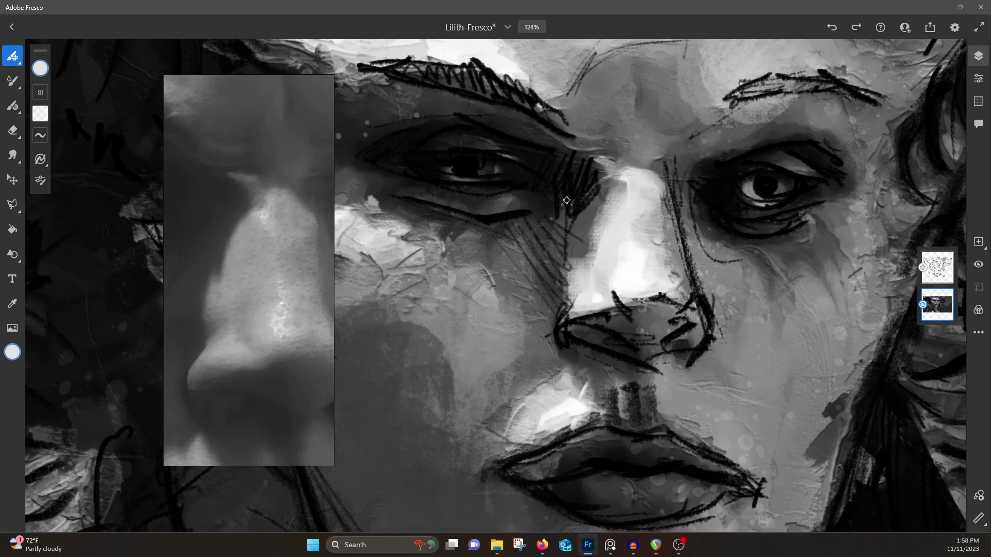
# Step: Reduce the opacity of the line sketch layer and make the grayscale painting layer active
pyautogui.rightClick(931, 258)
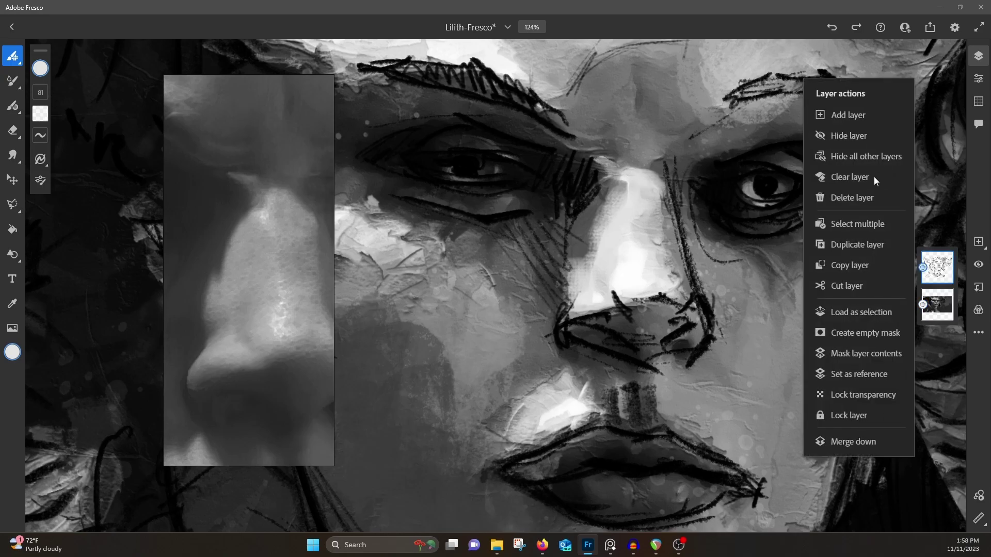
pyautogui.click(933, 260)
pyautogui.click(975, 81)
pyautogui.moveTo(953, 171); pyautogui.dragTo(892, 174)
pyautogui.click(808, 306)
# Step: Paint over the sketch line around the nostril and shape the shaded side of the nose with sampled greys
pyautogui.keyDown('alt'); pyautogui.click(551, 206); pyautogui.keyUp('alt')
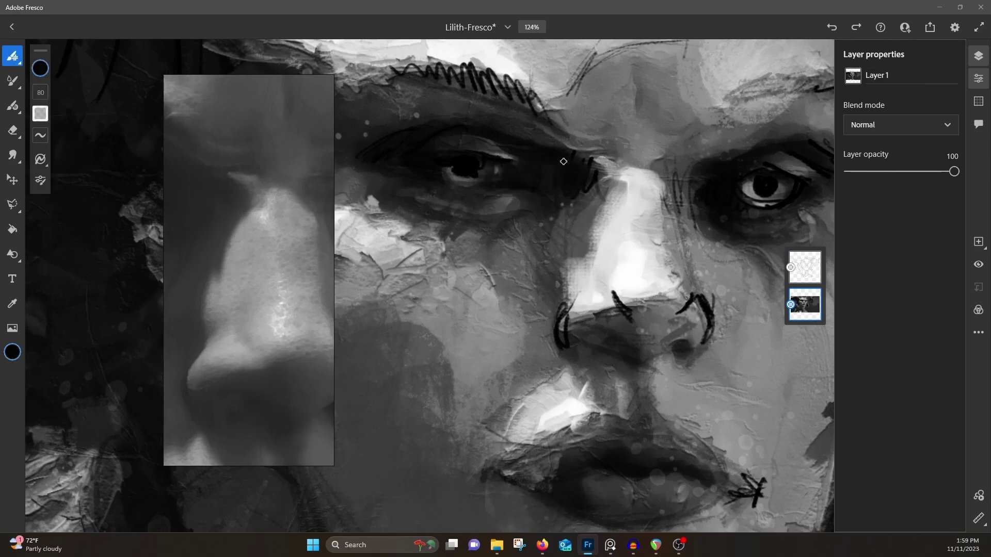
pyautogui.moveTo(556, 347)
pyautogui.mouseDown()
pyautogui.moveTo(554, 329)
pyautogui.moveTo(570, 340)
pyautogui.mouseUp()
pyautogui.keyDown('alt'); pyautogui.click(573, 333); pyautogui.keyUp('alt')
pyautogui.keyDown('alt'); pyautogui.click(570, 311); pyautogui.keyUp('alt')
pyautogui.moveTo(576, 259); pyautogui.dragTo(586, 292)
pyautogui.moveTo(599, 230); pyautogui.dragTo(608, 217)
pyautogui.moveTo(654, 184); pyautogui.dragTo(673, 199)
# Step: Switch to the Canvas brush flat and repaint the nose bridge highlight with a sampled near-white tone
pyautogui.click(12, 55)
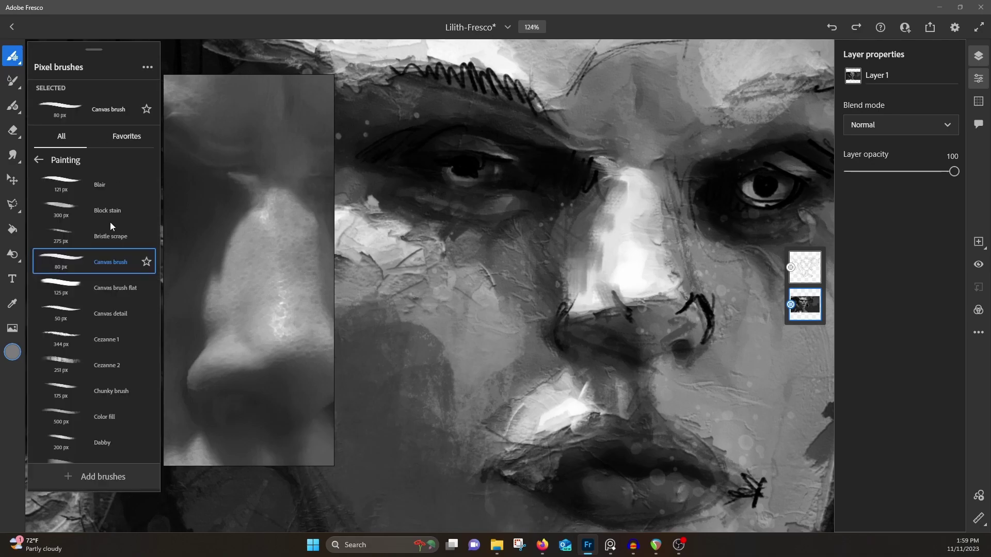
pyautogui.keyDown('alt'); pyautogui.click(614, 260); pyautogui.keyUp('alt')
pyautogui.moveTo(601, 227)
pyautogui.mouseDown()
pyautogui.moveTo(604, 258)
pyautogui.moveTo(587, 282)
pyautogui.mouseUp()
pyautogui.press('[')
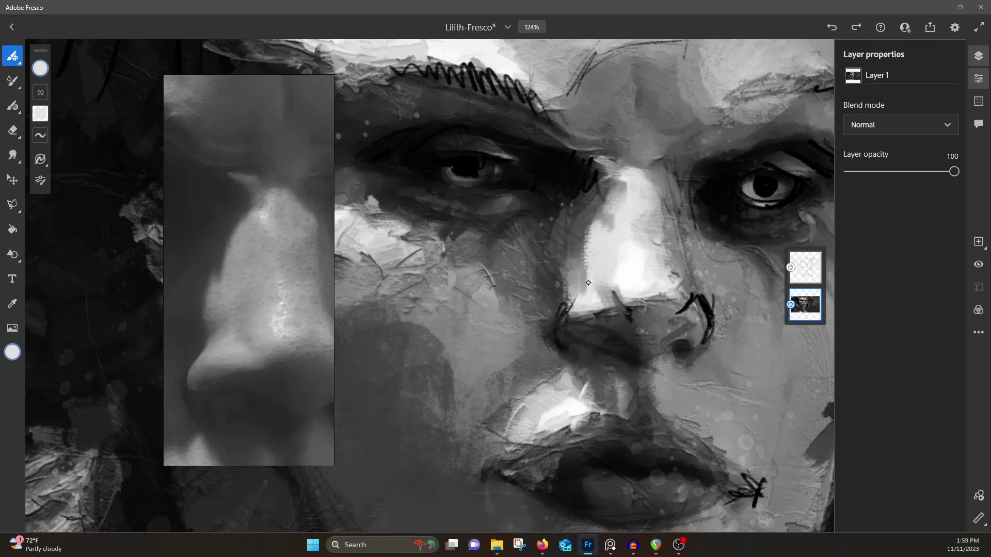
pyautogui.moveTo(587, 244); pyautogui.dragTo(579, 294)
pyautogui.moveTo(606, 199); pyautogui.dragTo(612, 221)
pyautogui.moveTo(656, 182)
pyautogui.mouseDown()
pyautogui.moveTo(660, 305)
pyautogui.moveTo(643, 353)
pyautogui.mouseUp()
# Step: Refine the shadow on the underside of the nose with sampled dark and middle greys
pyautogui.keyDown('alt'); pyautogui.click(496, 283); pyautogui.keyUp('alt')
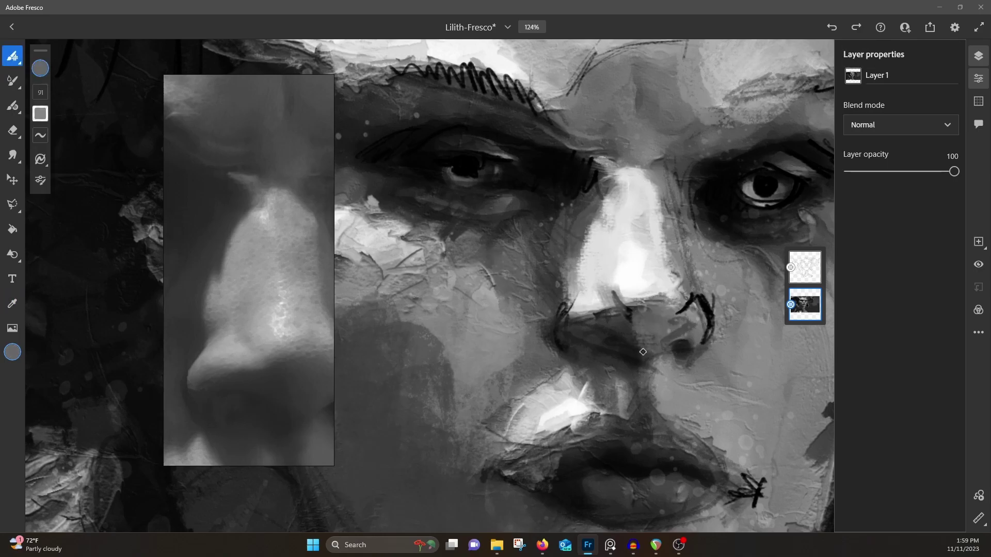
pyautogui.keyDown('alt'); pyautogui.click(630, 342); pyautogui.keyUp('alt')
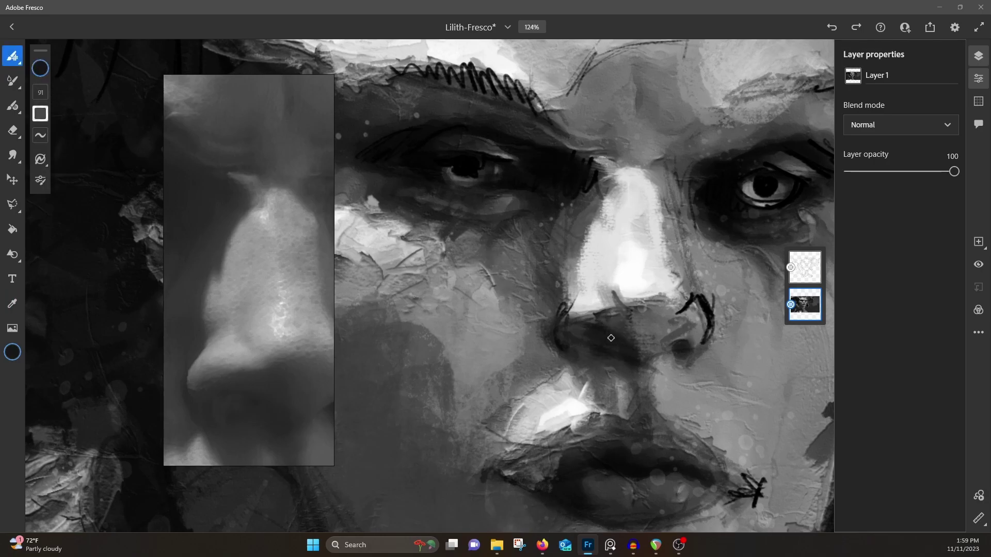
pyautogui.keyDown('alt'); pyautogui.click(487, 276); pyautogui.keyUp('alt')
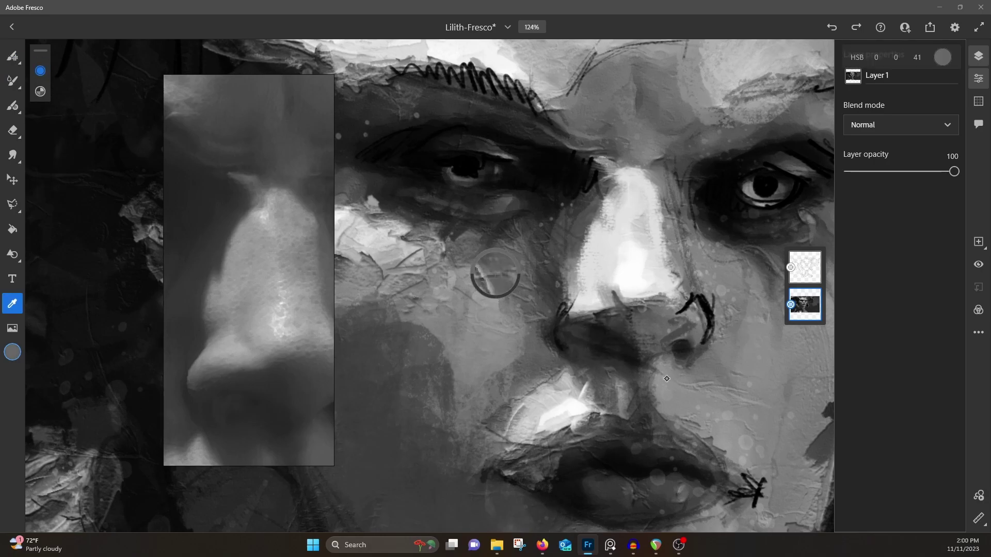
# Step: Compare the whole face with the full reference and rework the nose's shaded edge with a sampled grey
pyautogui.scroll(-10, 758, 132)
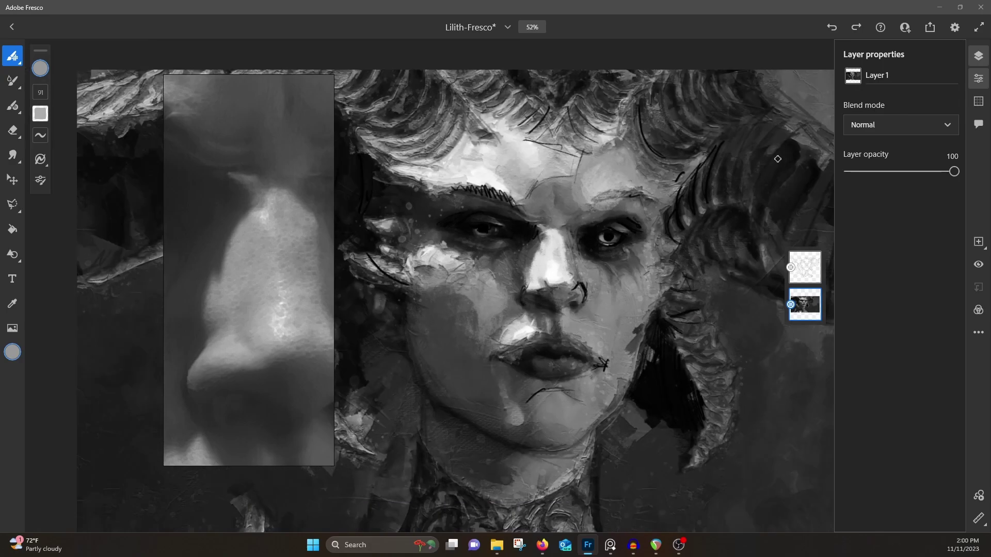
pyautogui.scroll(3, 249, 223)
pyautogui.scroll(-8, 250, 223)
pyautogui.scroll(5, 578, 253)
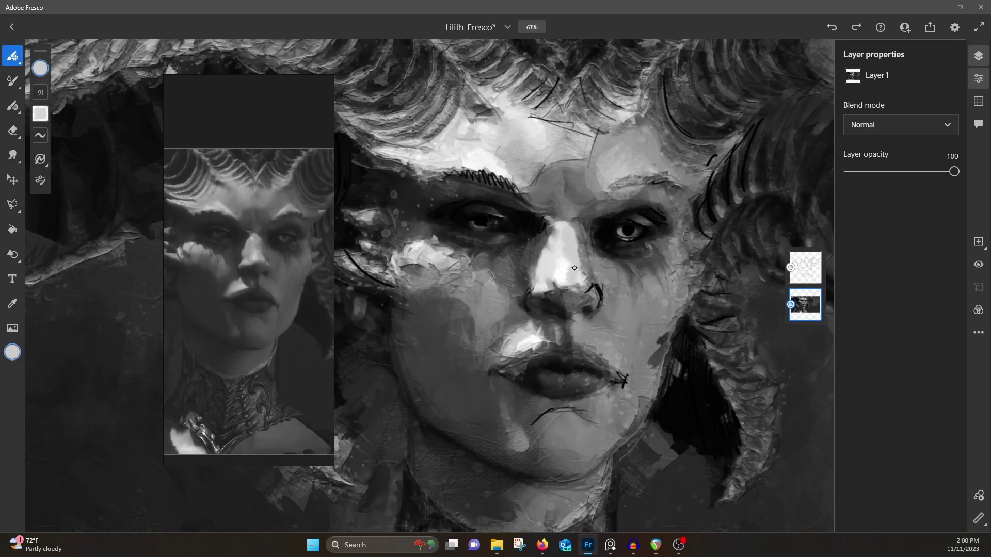
pyautogui.keyDown('alt'); pyautogui.click(545, 244); pyautogui.keyUp('alt')
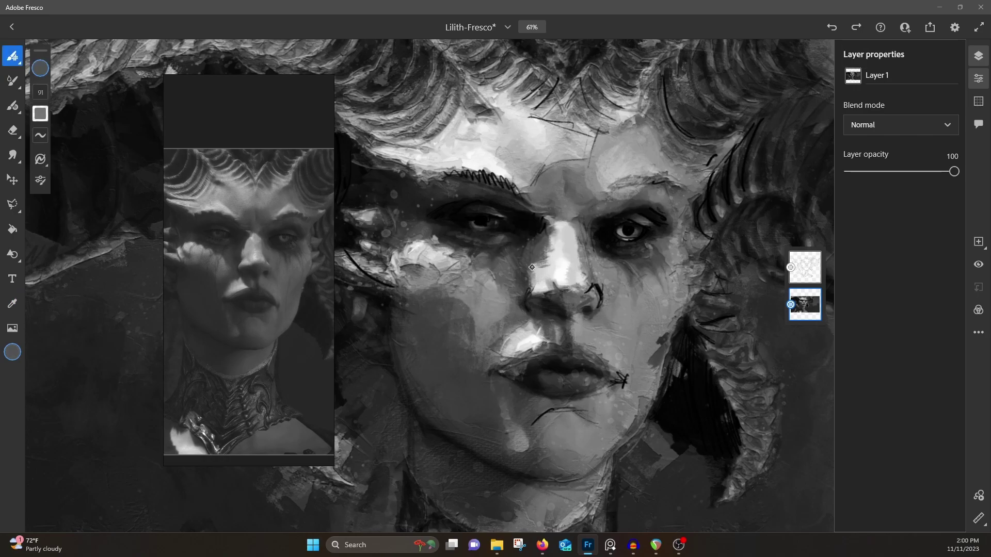
# Step: Switch to the Cezanne 2 brush and paint the nose highlight with a sampled near-white tone
pyautogui.click(42, 76)
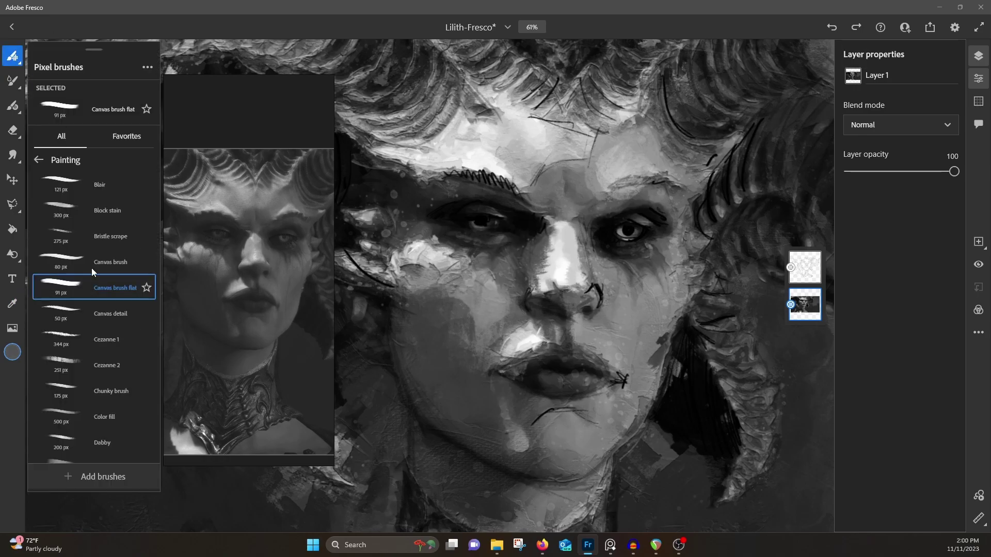
pyautogui.click(114, 366)
pyautogui.keyDown('alt'); pyautogui.click(557, 267); pyautogui.keyUp('alt')
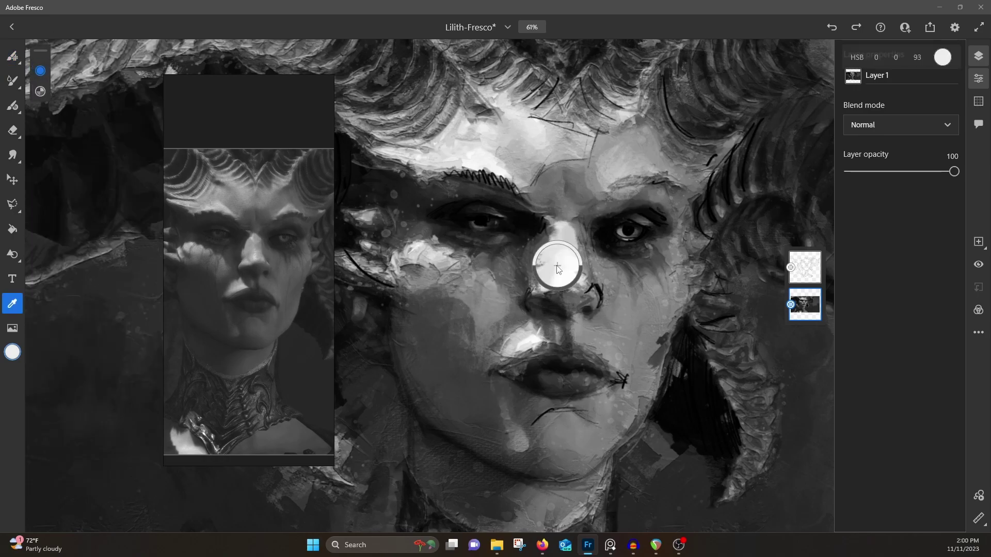
pyautogui.moveTo(552, 260); pyautogui.dragTo(538, 278)
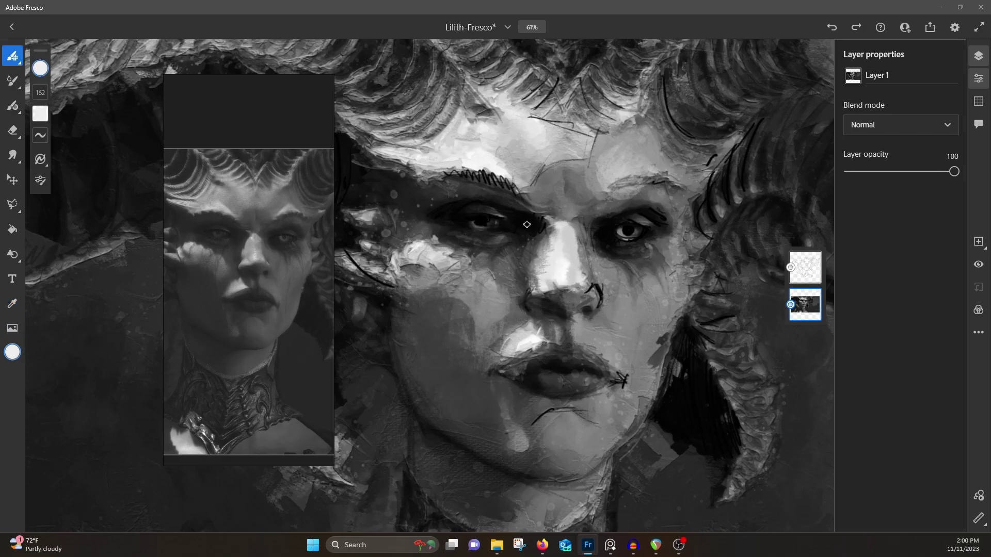
# Step: Extend the light area of the cheek toward the mouth and balance it with sampled dark and middle tones
pyautogui.keyDown('alt'); pyautogui.click(437, 259); pyautogui.keyUp('alt')
pyautogui.moveTo(460, 267); pyautogui.dragTo(526, 324)
pyautogui.keyDown('alt'); pyautogui.click(513, 219); pyautogui.keyUp('alt')
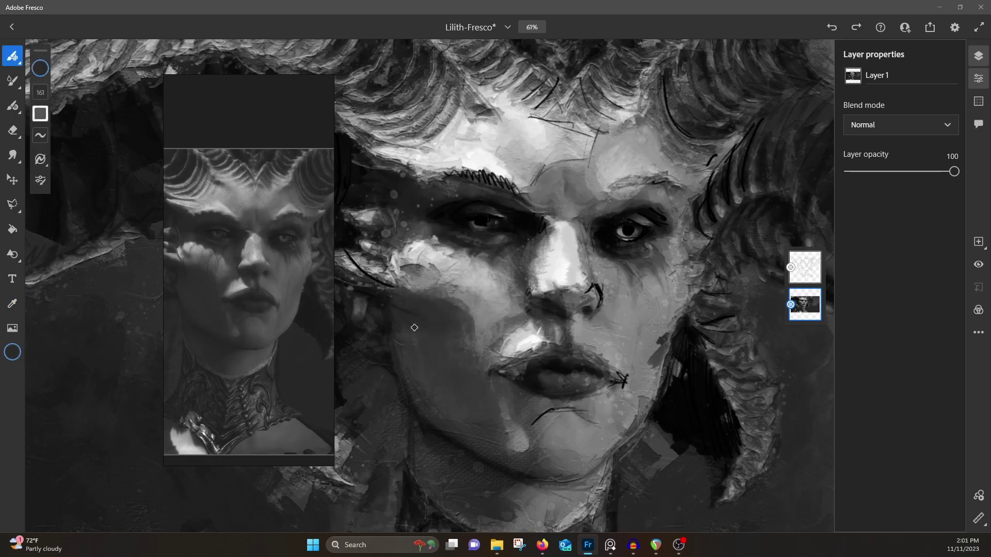
pyautogui.keyDown('alt'); pyautogui.click(493, 271); pyautogui.keyUp('alt')
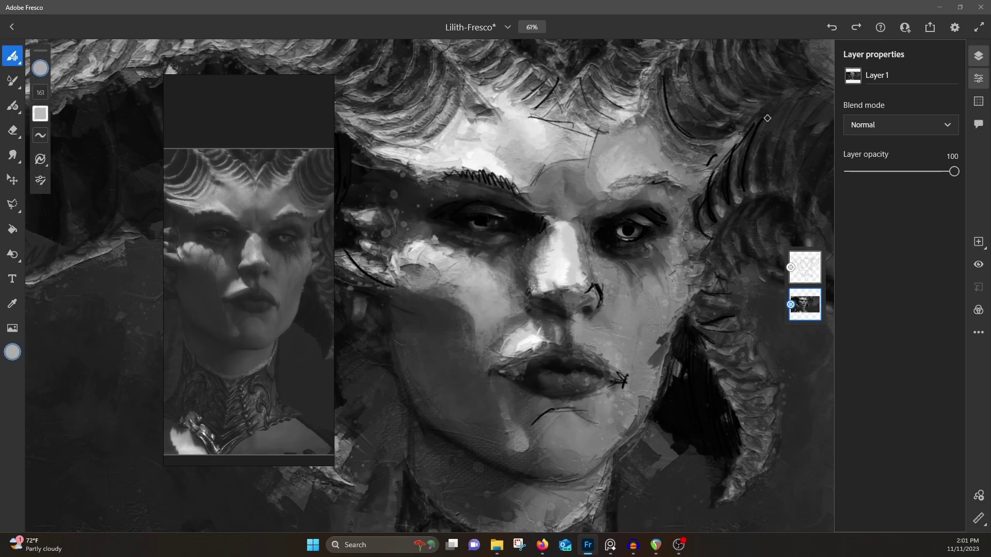
# Step: Paint sampled grey tones between the brows, across the forehead and on the cheek beside the nose
pyautogui.keyDown('alt'); pyautogui.click(509, 209); pyautogui.keyUp('alt')
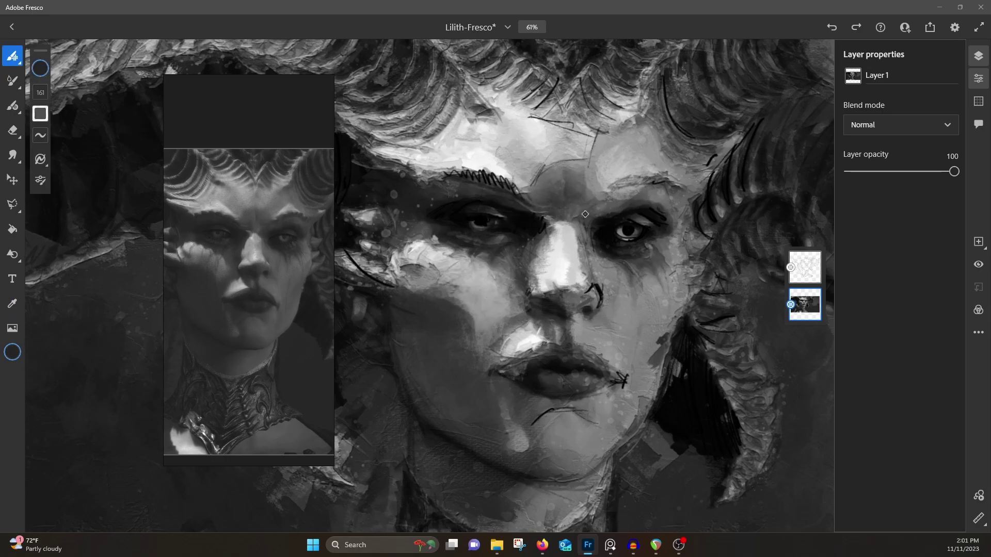
pyautogui.keyDown('alt'); pyautogui.click(495, 273); pyautogui.keyUp('alt')
pyautogui.moveTo(598, 180); pyautogui.dragTo(656, 125)
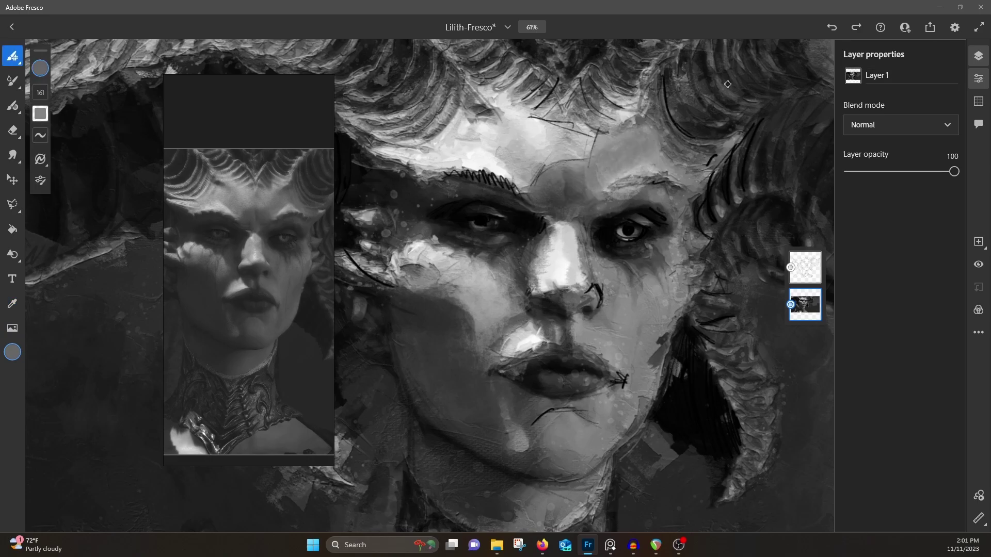
pyautogui.moveTo(524, 165); pyautogui.dragTo(471, 110)
pyautogui.keyDown('alt'); pyautogui.click(497, 272); pyautogui.keyUp('alt')
pyautogui.moveTo(619, 279)
pyautogui.mouseDown()
pyautogui.moveTo(626, 263)
pyautogui.moveTo(659, 257)
pyautogui.mouseUp()
# Step: Switch to the Blair brush and paint dark streaks running down the cheek below the eye
pyautogui.click(18, 53)
pyautogui.click(152, 171)
pyautogui.click(493, 270)
pyautogui.moveTo(492, 260)
pyautogui.mouseDown()
pyautogui.moveTo(471, 276)
pyautogui.moveTo(485, 288)
pyautogui.moveTo(491, 262)
pyautogui.mouseUp()
pyautogui.keyDown('alt'); pyautogui.click(460, 271); pyautogui.keyUp('alt')
pyautogui.keyDown('alt'); pyautogui.click(497, 272); pyautogui.keyUp('alt')
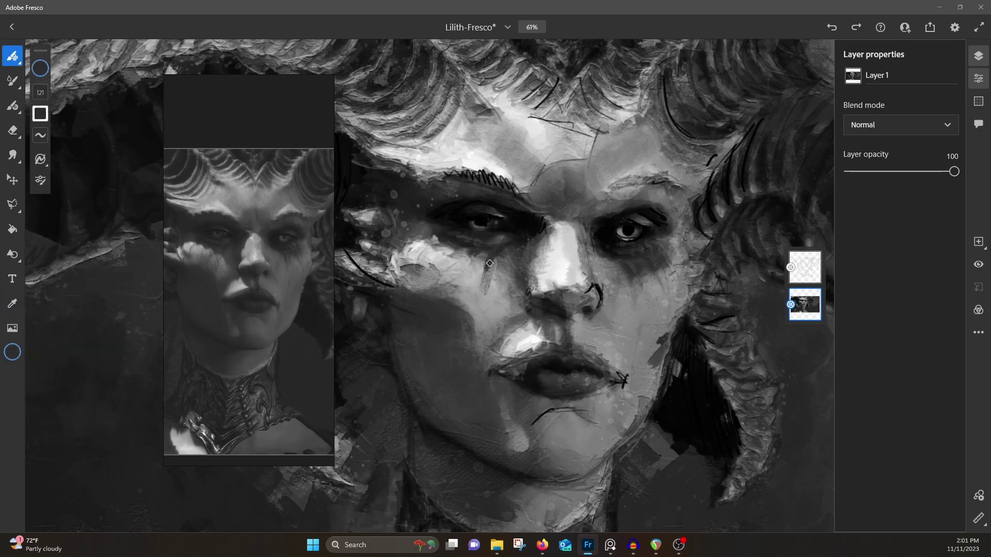
pyautogui.keyDown('alt'); pyautogui.click(494, 272); pyautogui.keyUp('alt')
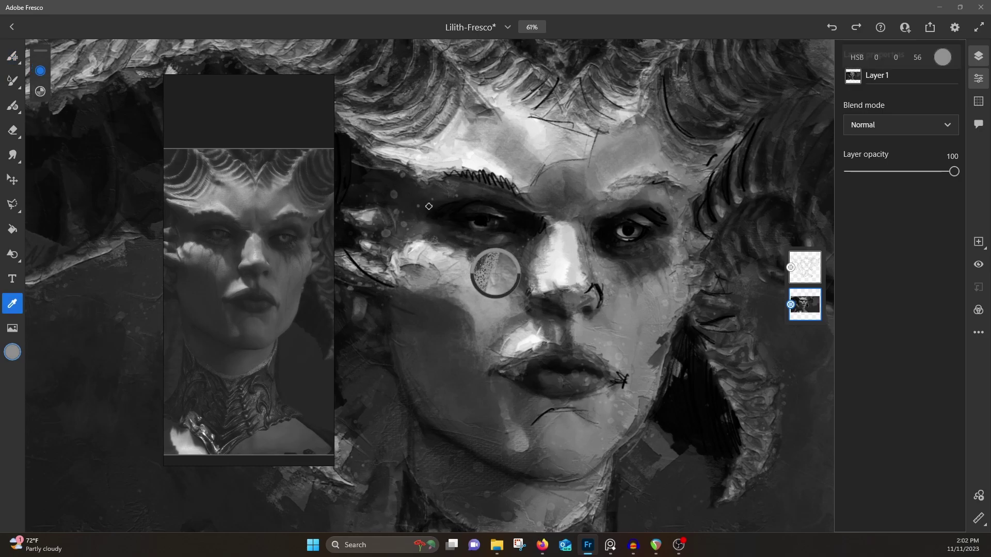
pyautogui.keyDown('alt'); pyautogui.click(493, 270); pyautogui.keyUp('alt')
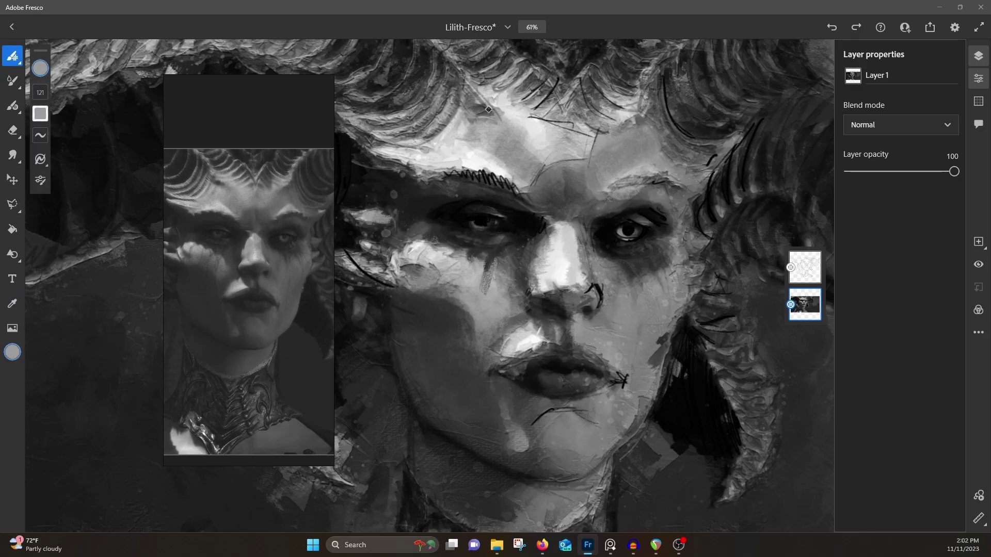
# Step: Cover the sketch lines on the central forehead and model the area above the brows with sampled greys
pyautogui.keyDown('alt'); pyautogui.click(556, 174); pyautogui.keyUp('alt')
pyautogui.moveTo(523, 193)
pyautogui.mouseDown()
pyautogui.moveTo(557, 166)
pyautogui.moveTo(593, 156)
pyautogui.mouseUp()
pyautogui.keyDown('alt'); pyautogui.click(574, 163); pyautogui.keyUp('alt')
pyautogui.keyDown('alt'); pyautogui.click(586, 147); pyautogui.keyUp('alt')
pyautogui.moveTo(593, 121)
pyautogui.mouseDown()
pyautogui.moveTo(551, 130)
pyautogui.moveTo(547, 121)
pyautogui.moveTo(571, 141)
pyautogui.mouseUp()
pyautogui.keyDown('alt'); pyautogui.click(574, 134); pyautogui.keyUp('alt')
# Step: Switch back to the Cezanne 2 brush and blend a sampled light grey across the upper forehead
pyautogui.click(12, 55)
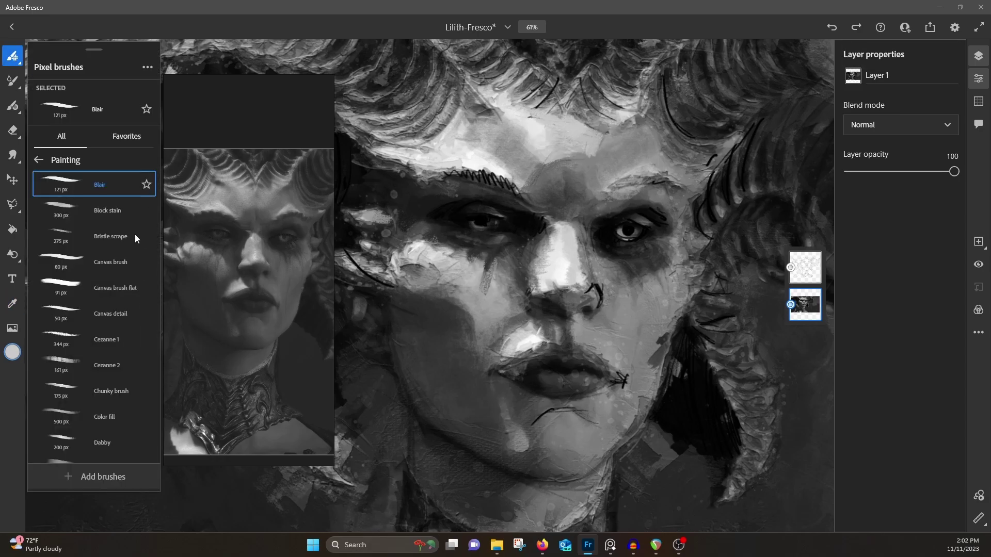
pyautogui.click(110, 366)
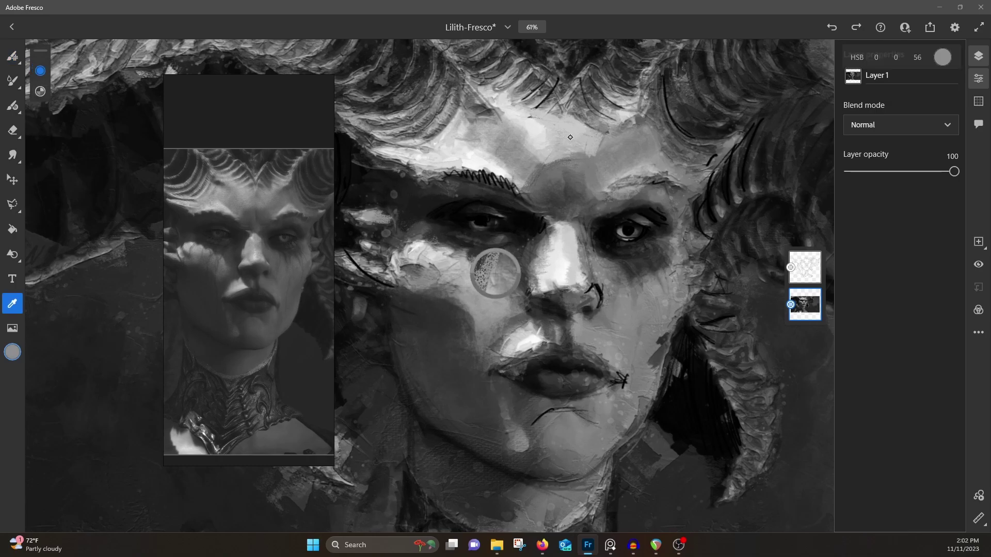
pyautogui.moveTo(594, 150)
pyautogui.mouseDown()
pyautogui.moveTo(551, 166)
pyautogui.moveTo(604, 135)
pyautogui.mouseUp()
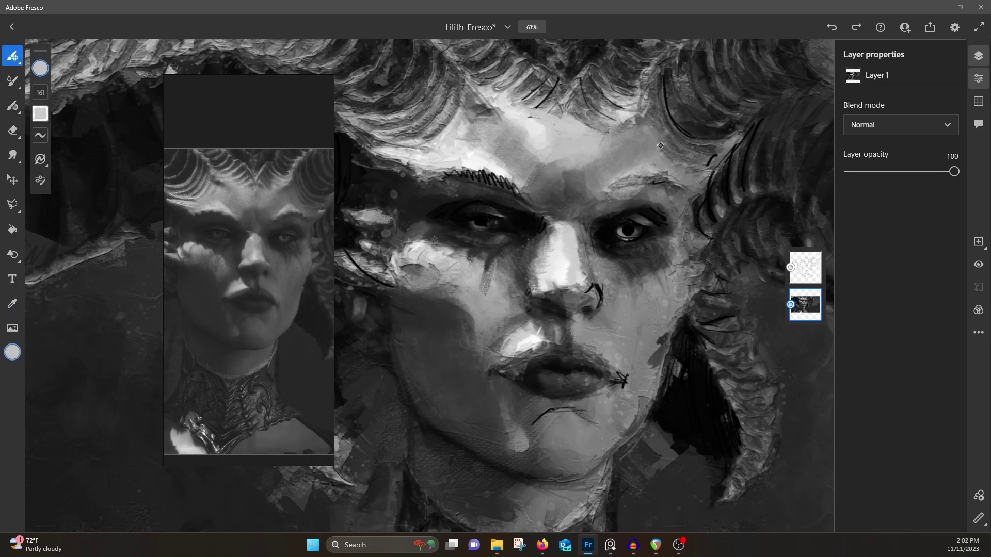
# Step: Paint sampled light greys along the bridge, side and tip of the nose
pyautogui.keyDown('alt'); pyautogui.click(539, 247); pyautogui.keyUp('alt')
pyautogui.moveTo(537, 268)
pyautogui.mouseDown()
pyautogui.moveTo(555, 236)
pyautogui.moveTo(599, 273)
pyautogui.mouseUp()
pyautogui.keyDown('alt'); pyautogui.click(572, 268); pyautogui.keyUp('alt')
pyautogui.moveTo(551, 230); pyautogui.dragTo(553, 263)
pyautogui.keyDown('alt'); pyautogui.click(575, 277); pyautogui.keyUp('alt')
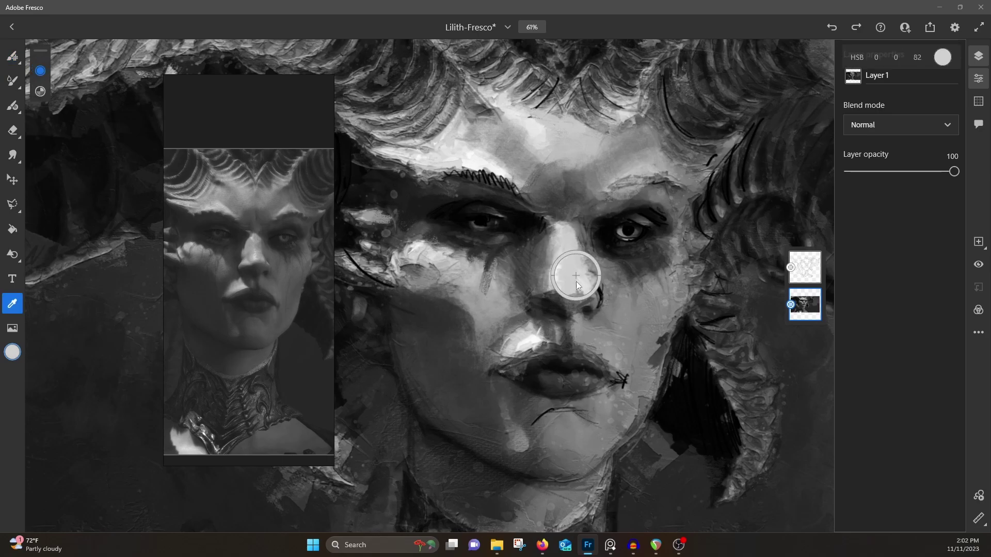
# Step: Choose the Bristle scrape brush from the Painting set and dab it beside the nostril
pyautogui.click(12, 55)
pyautogui.click(118, 239)
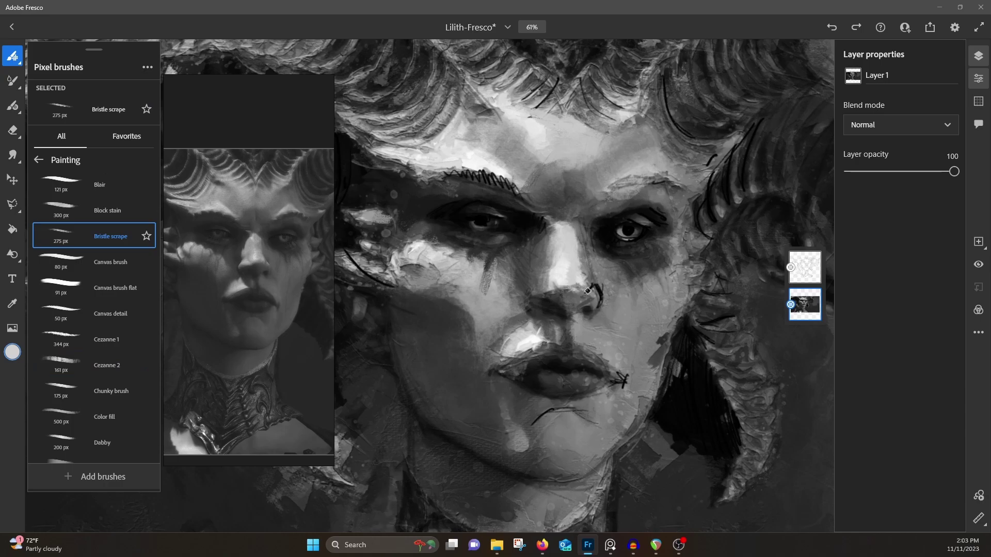
pyautogui.click(122, 264)
pyautogui.click(119, 239)
pyautogui.click(598, 289)
# Step: Cover the sketch line around the nostril with sampled greys and retouch the adjoining nose and cheek tones
pyautogui.keyDown('alt'); pyautogui.click(578, 278); pyautogui.keyUp('alt')
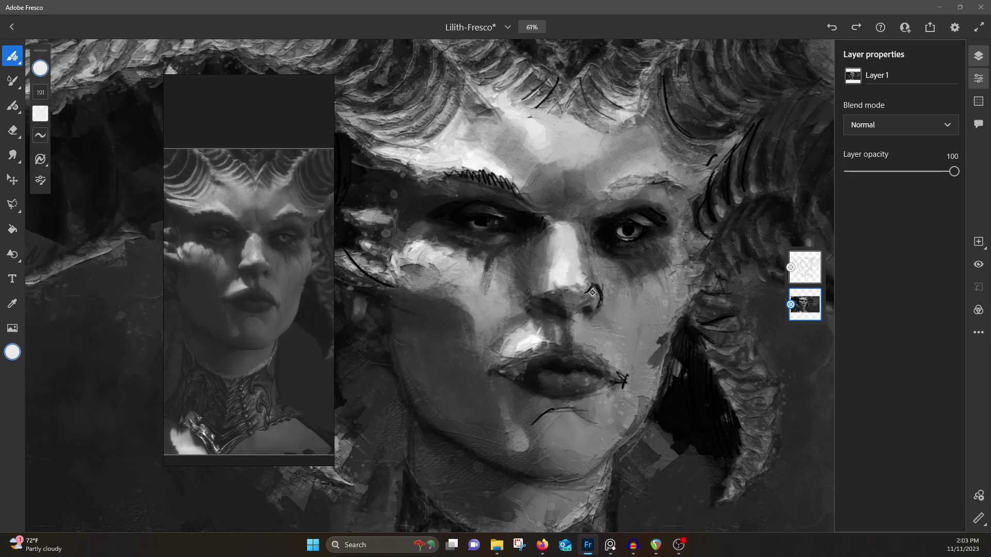
pyautogui.moveTo(598, 289); pyautogui.dragTo(604, 287)
pyautogui.keyDown('alt'); pyautogui.click(605, 284); pyautogui.keyUp('alt')
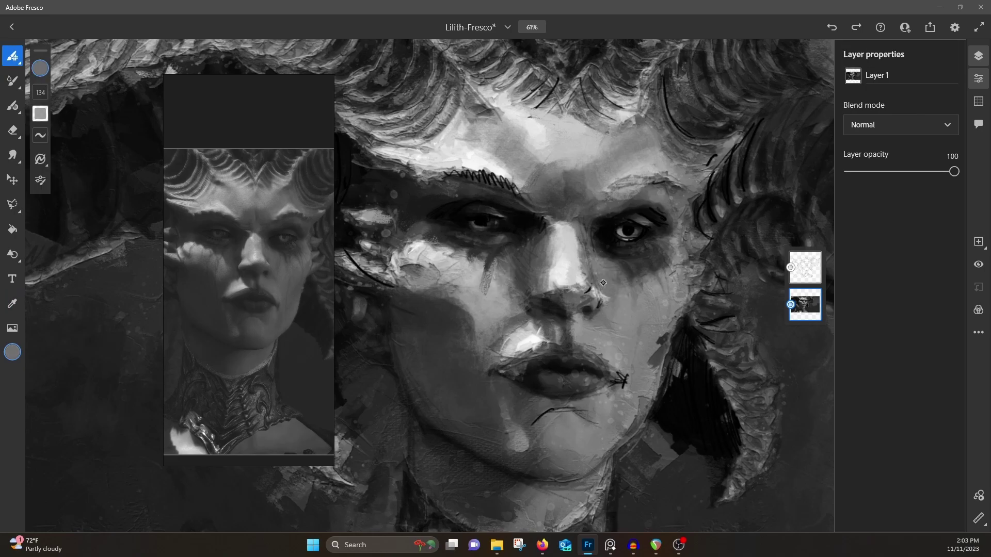
pyautogui.keyDown('alt'); pyautogui.click(493, 271); pyautogui.keyUp('alt')
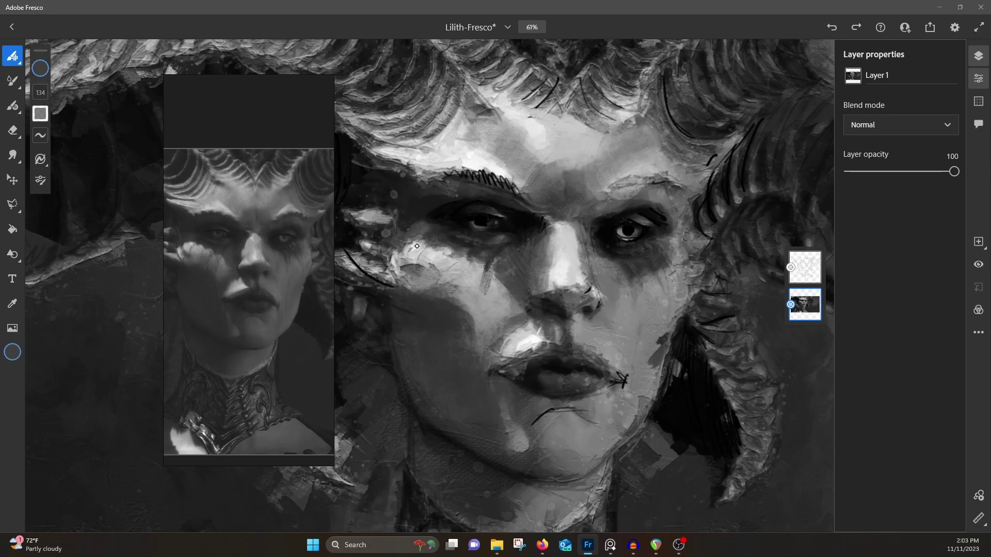
pyautogui.keyDown('alt'); pyautogui.click(545, 271); pyautogui.keyUp('alt')
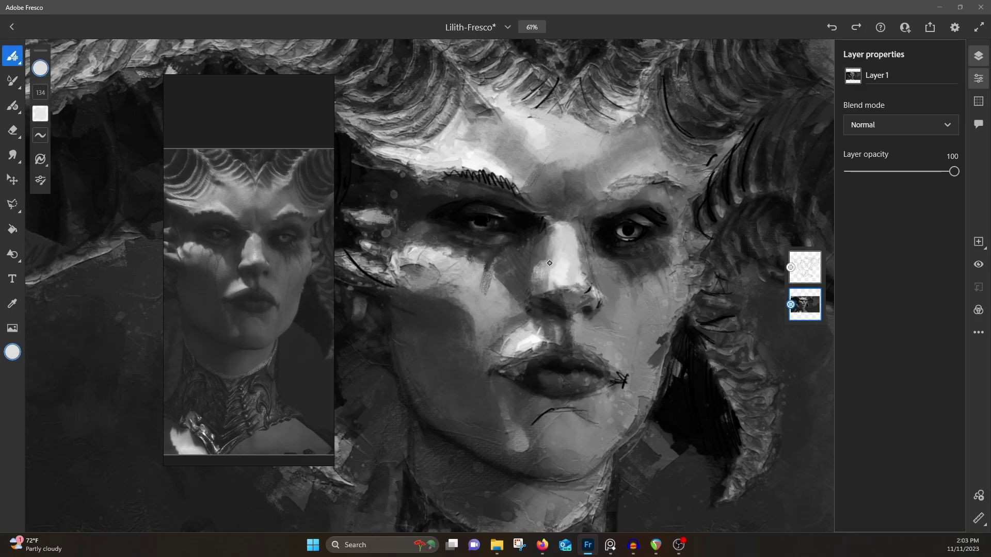
# Step: Paint both eyebrows as solid dark shapes over the sketch hatching with sampled dark tones
pyautogui.keyDown('alt'); pyautogui.click(621, 226); pyautogui.keyUp('alt')
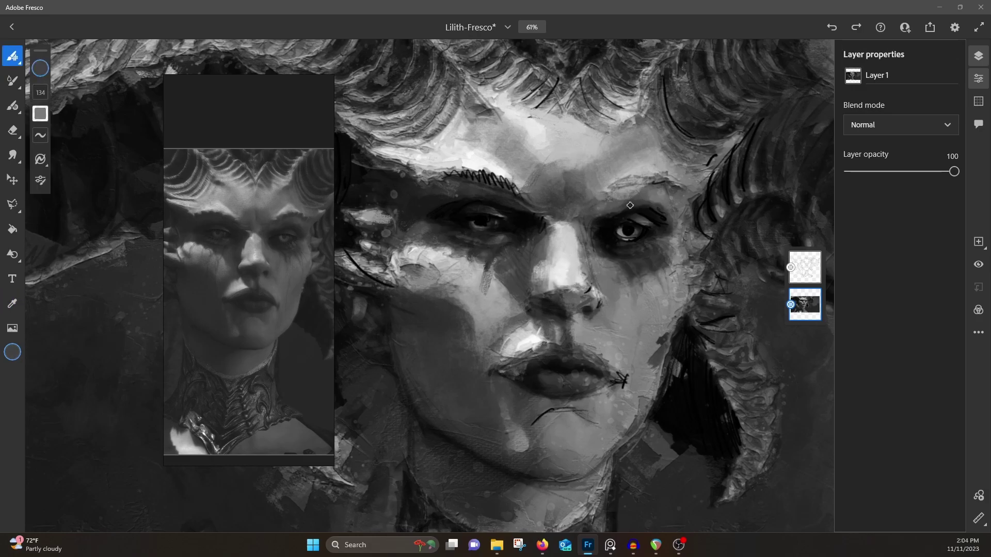
pyautogui.moveTo(651, 185)
pyautogui.mouseDown()
pyautogui.moveTo(687, 177)
pyautogui.moveTo(658, 180)
pyautogui.mouseUp()
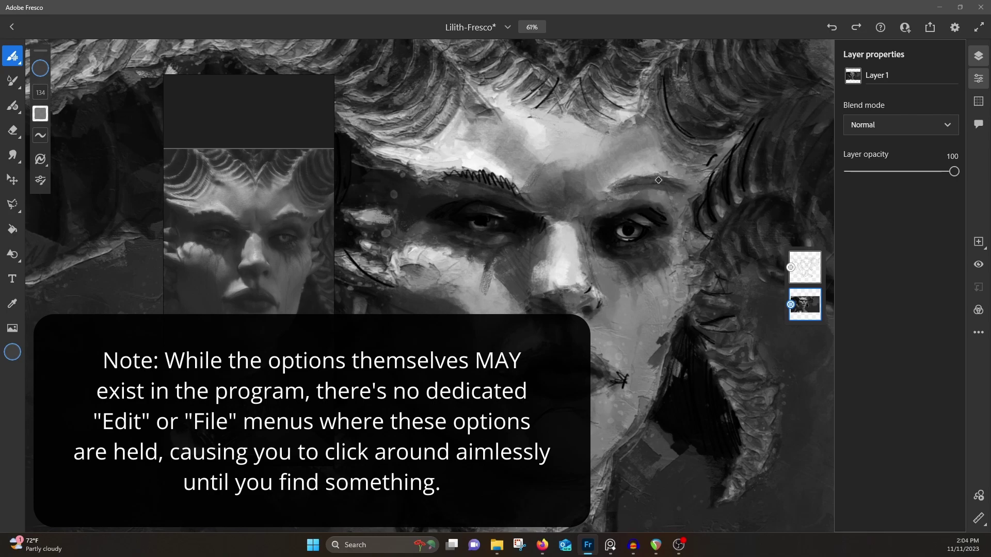
pyautogui.keyDown('alt'); pyautogui.click(505, 207); pyautogui.keyUp('alt')
pyautogui.moveTo(502, 179)
pyautogui.mouseDown()
pyautogui.moveTo(513, 187)
pyautogui.moveTo(446, 173)
pyautogui.moveTo(511, 188)
pyautogui.mouseUp()
pyautogui.moveTo(656, 186)
pyautogui.mouseDown()
pyautogui.moveTo(617, 189)
pyautogui.moveTo(673, 192)
pyautogui.mouseUp()
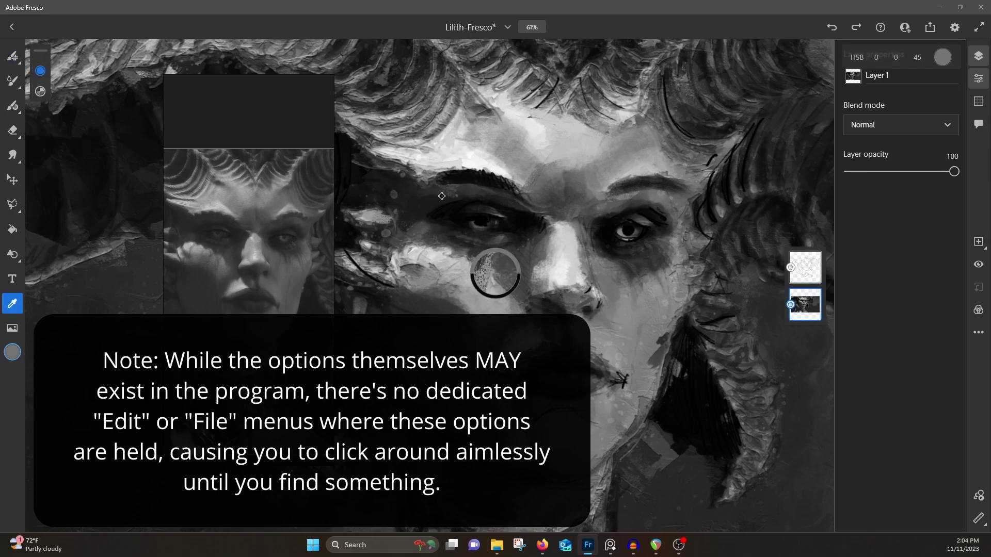
# Step: Paint a sampled light grey along the inner edge of the horn above the forehead
pyautogui.keyDown('alt'); pyautogui.click(402, 156); pyautogui.keyUp('alt')
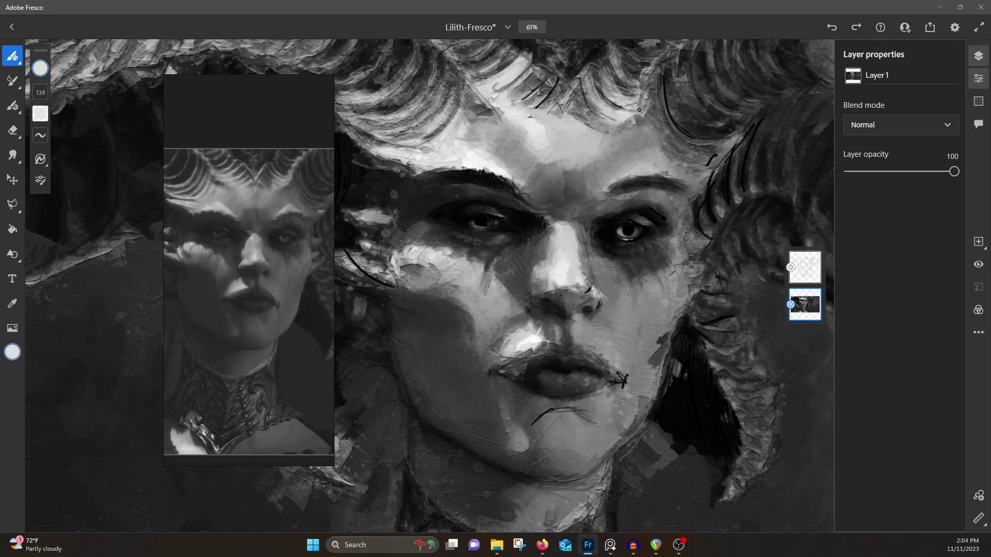
pyautogui.moveTo(645, 121); pyautogui.dragTo(663, 81)
pyautogui.moveTo(715, 50); pyautogui.dragTo(666, 133)
pyautogui.moveTo(614, 161); pyautogui.dragTo(653, 116)
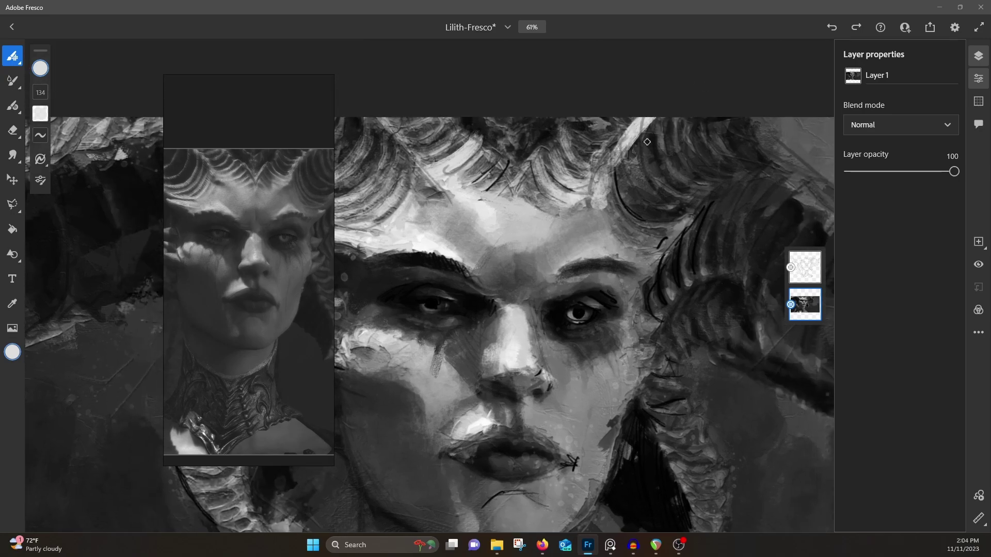
pyautogui.press('i')
pyautogui.moveTo(629, 167); pyautogui.dragTo(665, 124)
# Step: Shade the horn base beside the temple with sampled greys, covering the black sketch lines there
pyautogui.keyDown('alt'); pyautogui.click(635, 204); pyautogui.keyUp('alt')
pyautogui.moveTo(617, 180); pyautogui.dragTo(687, 220)
pyautogui.keyDown('alt'); pyautogui.click(712, 257); pyautogui.keyUp('alt')
pyautogui.moveTo(666, 307)
pyautogui.mouseDown()
pyautogui.moveTo(669, 262)
pyautogui.moveTo(650, 283)
pyautogui.mouseUp()
pyautogui.moveTo(675, 290); pyautogui.dragTo(686, 231)
pyautogui.hotkey('ctrl', 'z')
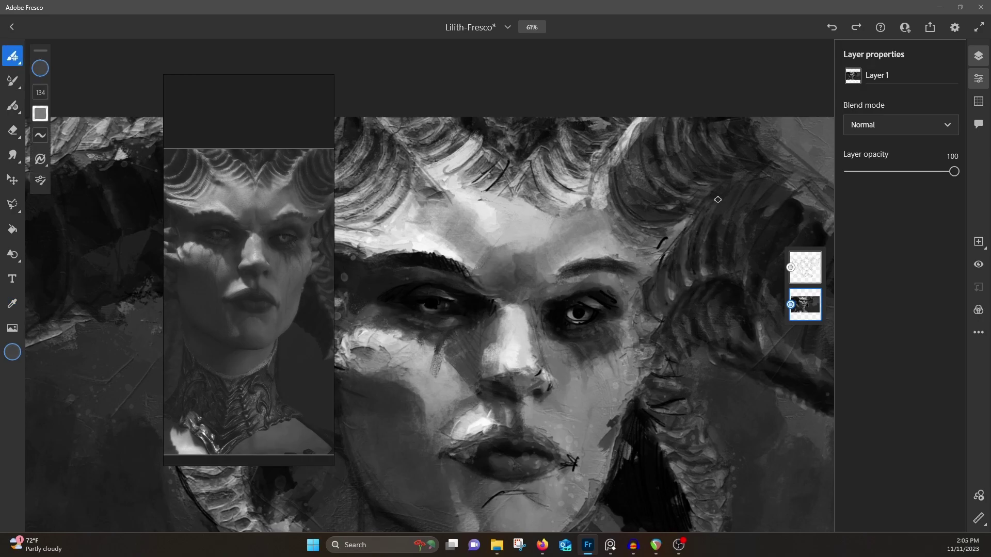
pyautogui.hotkey('ctrl', 'z')
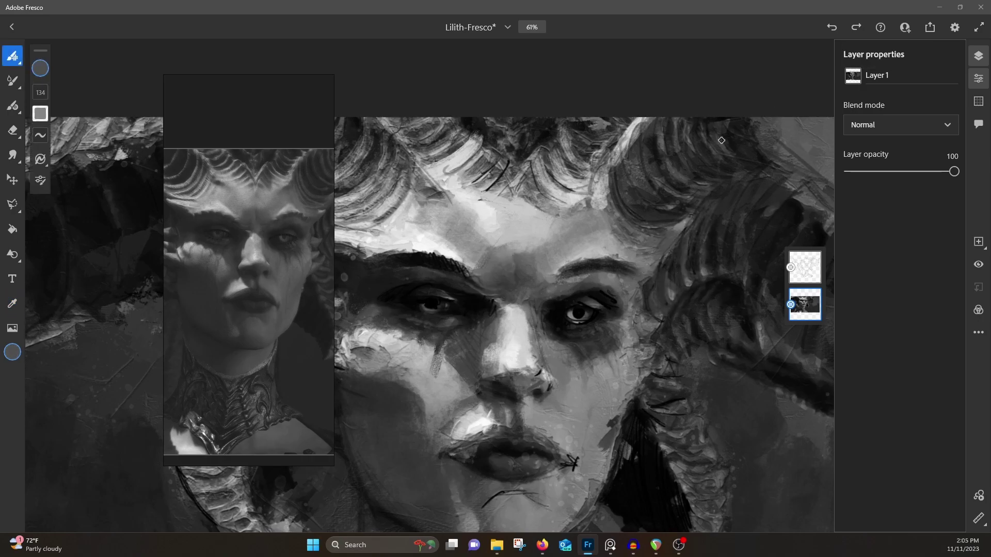
# Step: Using the reference close-up, paint over the sketch line crossing the cheek spikes with sampled greys
pyautogui.scroll(-4, 583, 309)
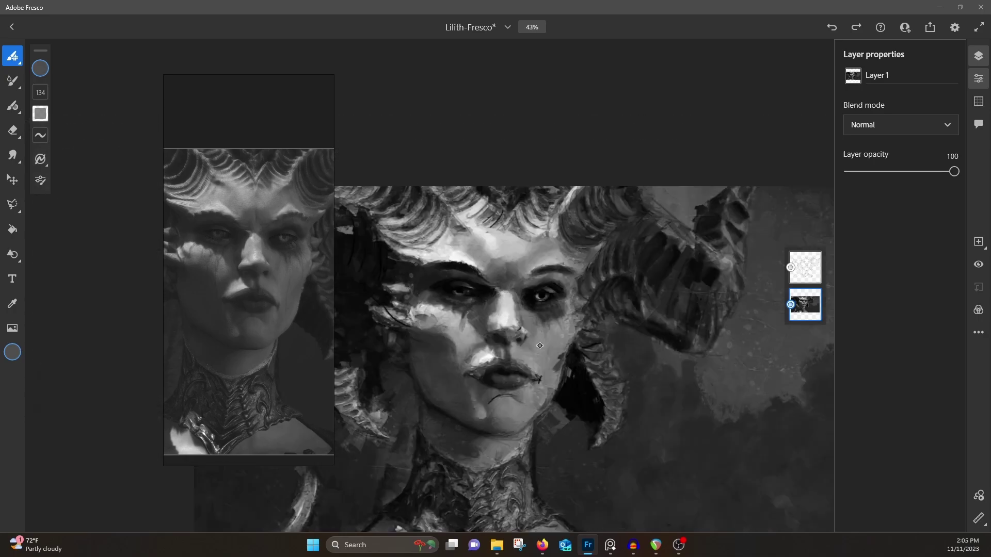
pyautogui.scroll(2, 728, 271)
pyautogui.moveTo(170, 252); pyautogui.dragTo(268, 258)
pyautogui.scroll(3, 268, 258)
pyautogui.scroll(3, 471, 171)
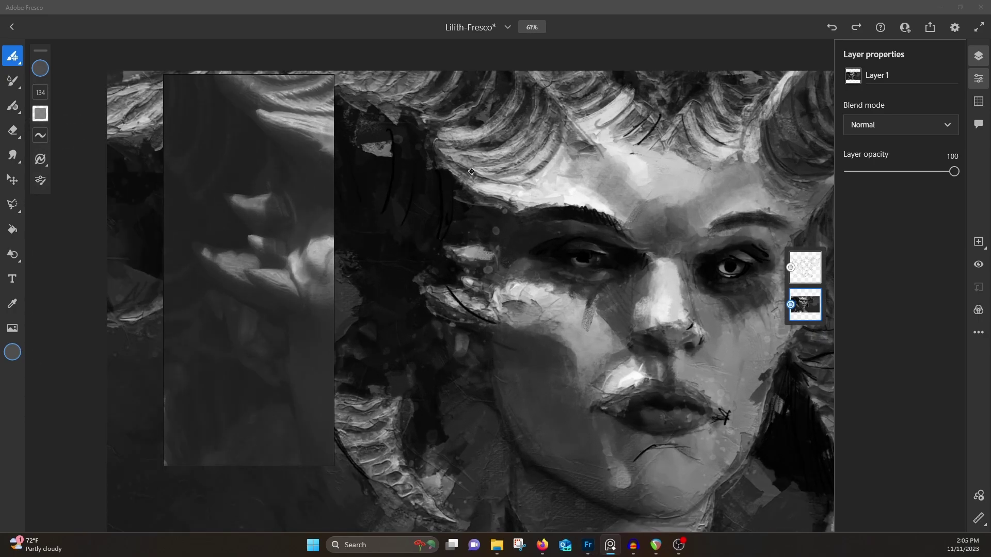
pyautogui.keyDown('alt'); pyautogui.click(465, 301); pyautogui.keyUp('alt')
pyautogui.moveTo(455, 294)
pyautogui.mouseDown()
pyautogui.moveTo(493, 305)
pyautogui.moveTo(484, 266)
pyautogui.moveTo(474, 284)
pyautogui.mouseUp()
pyautogui.moveTo(457, 250)
pyautogui.mouseDown()
pyautogui.moveTo(486, 253)
pyautogui.moveTo(490, 268)
pyautogui.moveTo(504, 243)
pyautogui.moveTo(478, 286)
pyautogui.moveTo(496, 320)
pyautogui.mouseUp()
# Step: Define the spikes beside the temple and darken the gaps between them with sampled shadow tones
pyautogui.keyDown('alt'); pyautogui.click(489, 237); pyautogui.keyUp('alt')
pyautogui.click(496, 231)
pyautogui.press('alt')
pyautogui.keyDown('alt'); pyautogui.click(449, 298); pyautogui.keyUp('alt')
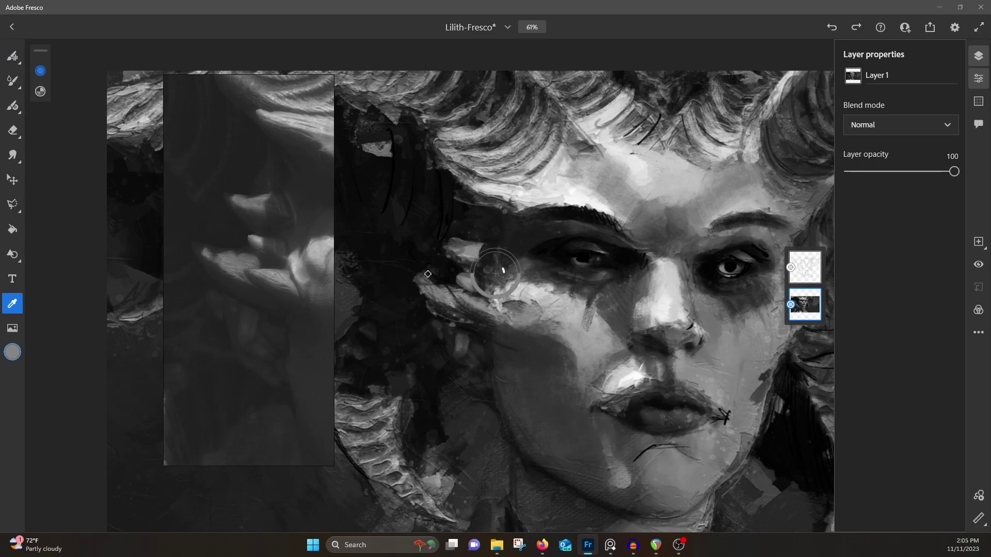
pyautogui.keyDown('alt'); pyautogui.click(429, 281); pyautogui.keyUp('alt')
pyautogui.moveTo(452, 264); pyautogui.dragTo(461, 239)
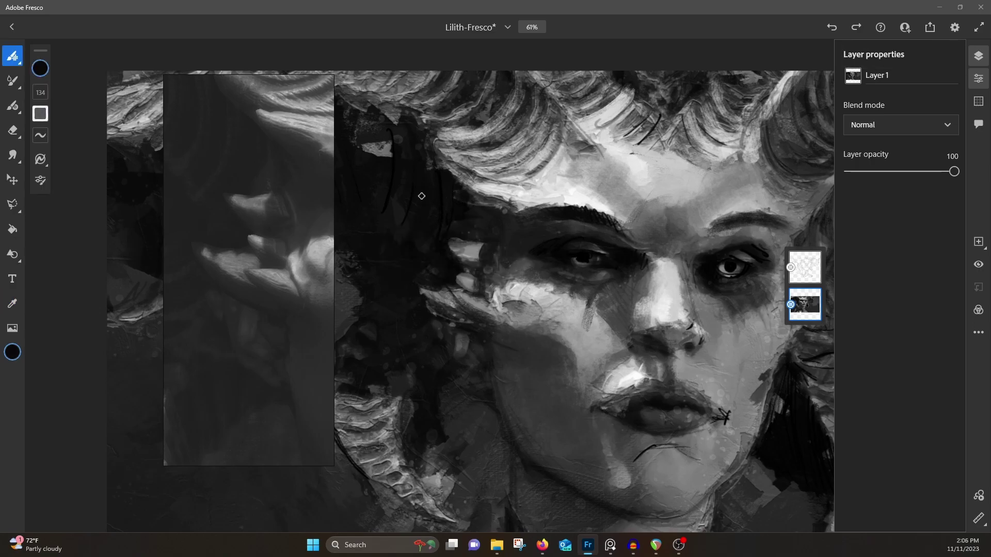
# Step: Brush sampled grey across the upper part of the small curved horn below the cheek spikes
pyautogui.keyDown('alt'); pyautogui.click(373, 400); pyautogui.keyUp('alt')
pyautogui.keyDown('alt'); pyautogui.click(503, 274); pyautogui.keyUp('alt')
pyautogui.moveTo(341, 403)
pyautogui.mouseDown()
pyautogui.moveTo(380, 403)
pyautogui.moveTo(356, 425)
pyautogui.moveTo(399, 416)
pyautogui.mouseUp()
# Step: Soften the bright cheek patch next to the spikes with sampled mid greys
pyautogui.keyDown('alt'); pyautogui.click(505, 280); pyautogui.keyUp('alt')
pyautogui.moveTo(524, 271)
pyautogui.mouseDown()
pyautogui.moveTo(499, 286)
pyautogui.moveTo(502, 299)
pyautogui.moveTo(491, 286)
pyautogui.mouseUp()
pyautogui.keyDown('alt'); pyautogui.click(495, 274); pyautogui.keyUp('alt')
pyautogui.keyDown('alt'); pyautogui.click(499, 274); pyautogui.keyUp('alt')
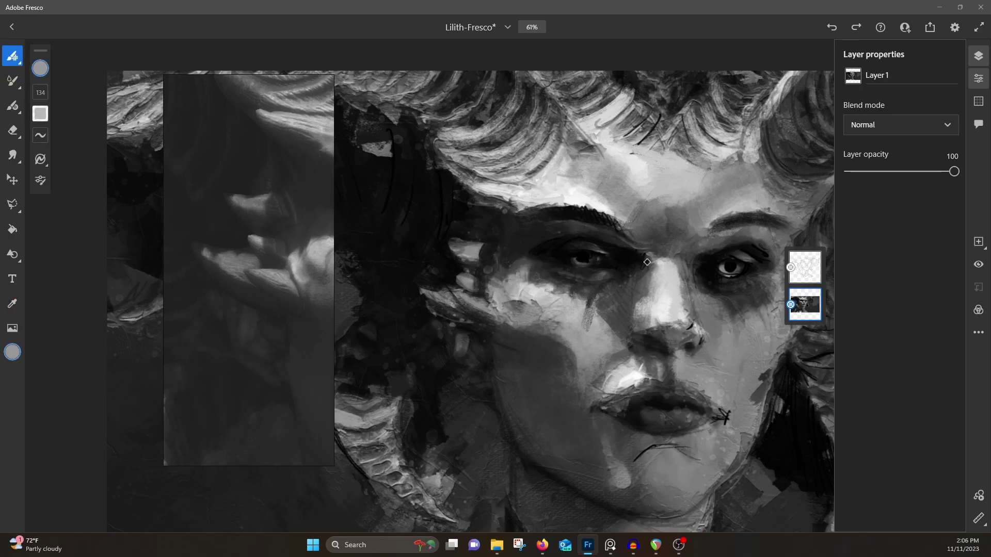
# Step: Cover the curved sketch line below the lower lip with sampled chin tones
pyautogui.keyDown('alt'); pyautogui.click(491, 269); pyautogui.keyUp('alt')
pyautogui.keyDown('alt'); pyautogui.click(706, 453); pyautogui.keyUp('alt')
pyautogui.moveTo(699, 460); pyautogui.dragTo(645, 444)
pyautogui.keyDown('alt'); pyautogui.click(497, 273); pyautogui.keyUp('alt')
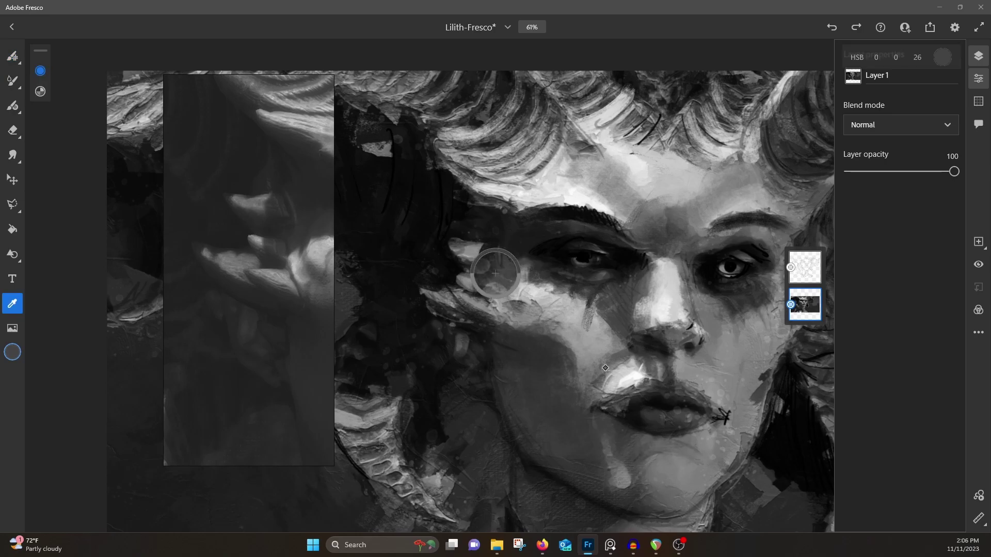
# Step: Tone down the light streak on the chin with a darker grey, following the reference close-up
pyautogui.hotkey('ctrl', '-')
pyautogui.hotkey('ctrl', '-')
pyautogui.scroll(-3, 222, 241)
pyautogui.moveTo(310, 434); pyautogui.dragTo(232, 314)
pyautogui.scroll(3, 271, 238)
pyautogui.moveTo(271, 262); pyautogui.dragTo(234, 262)
pyautogui.scroll(3, 636, 409)
pyautogui.click(649, 4)
pyautogui.moveTo(689, 433); pyautogui.dragTo(592, 252)
pyautogui.scroll(2, 592, 252)
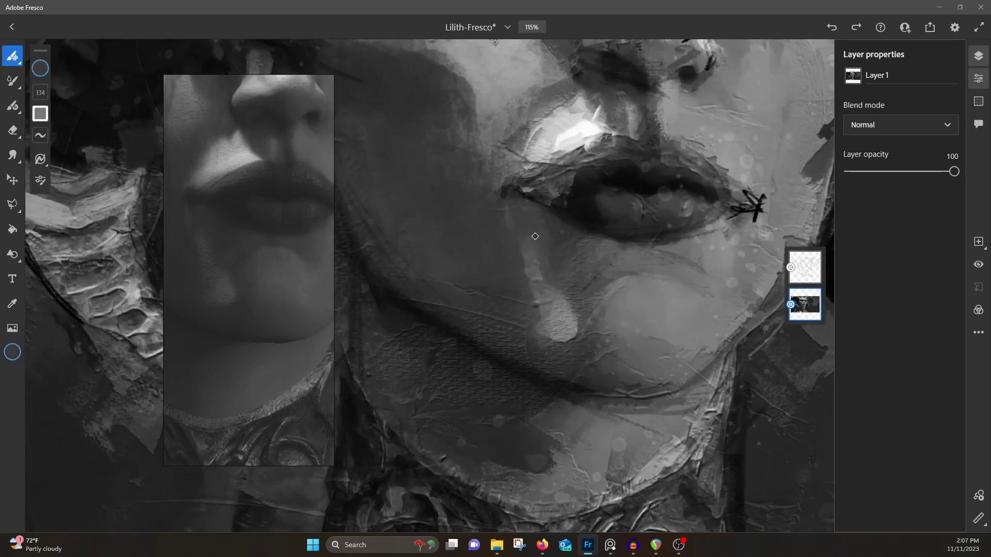
pyautogui.moveTo(543, 321)
pyautogui.mouseDown()
pyautogui.moveTo(558, 333)
pyautogui.moveTo(568, 309)
pyautogui.mouseUp()
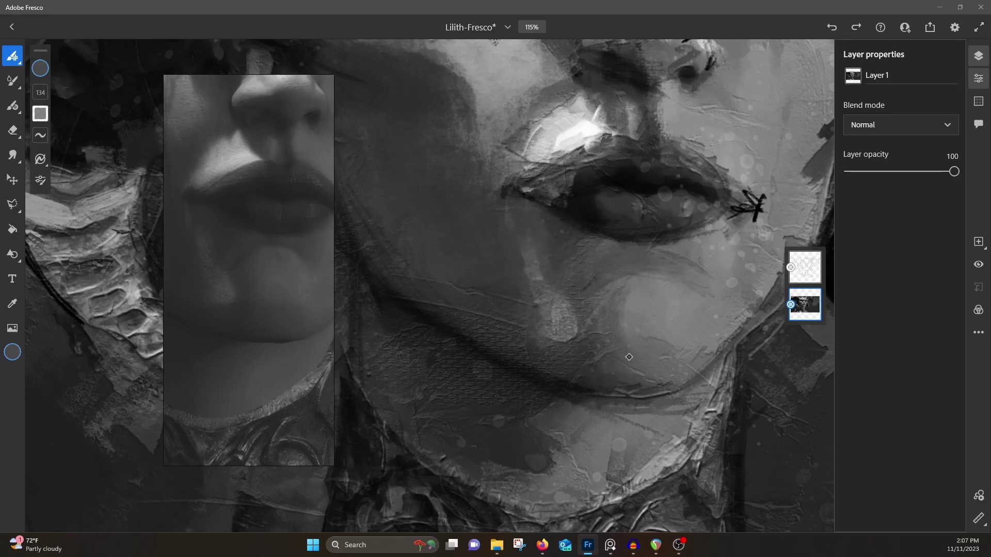
# Step: Deepen the mouth opening and shape the shadowed half of the upper lip with sampled dark greys
pyautogui.press('i')
pyautogui.click(610, 199)
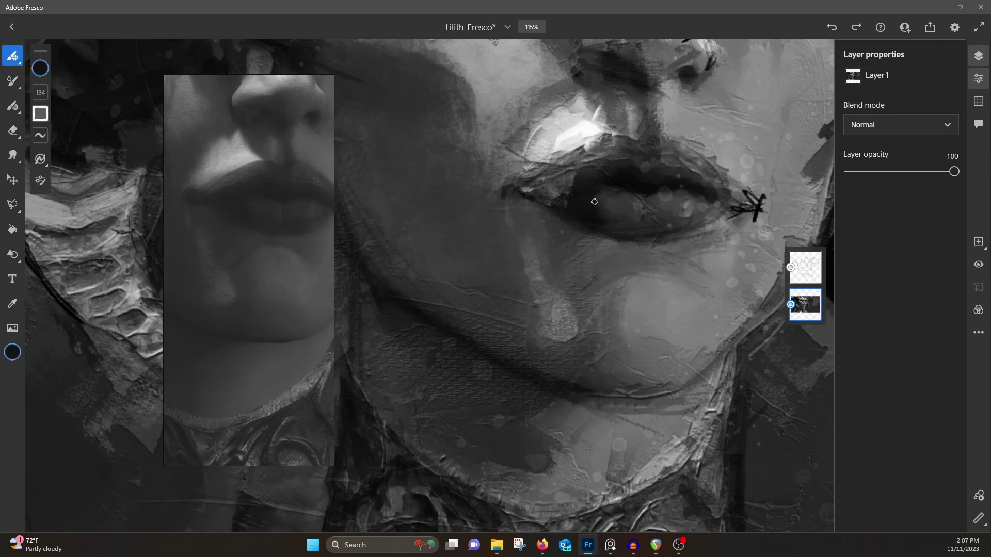
pyautogui.keyDown('alt'); pyautogui.click(574, 196); pyautogui.keyUp('alt')
pyautogui.moveTo(559, 181); pyautogui.dragTo(595, 170)
pyautogui.keyDown('alt'); pyautogui.click(641, 186); pyautogui.keyUp('alt')
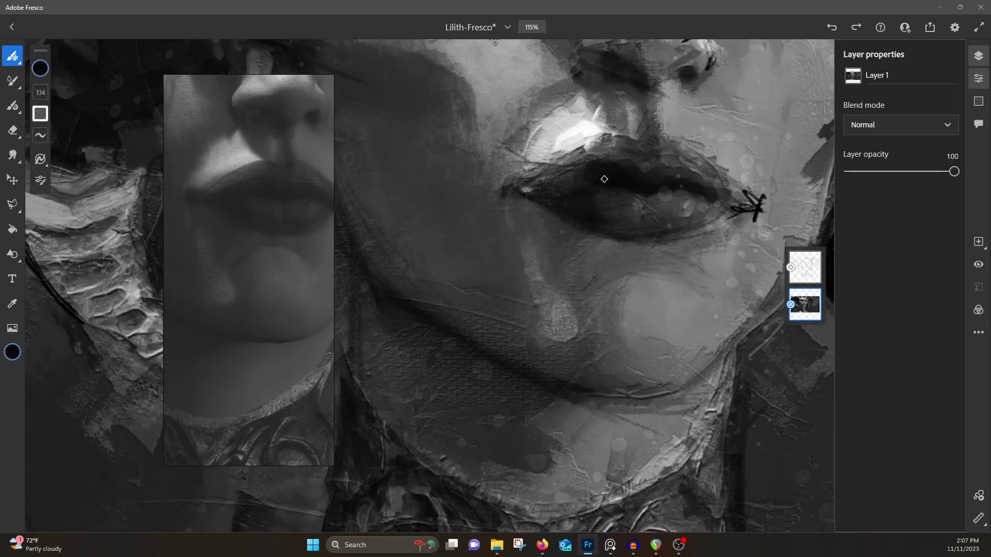
pyautogui.press('i')
pyautogui.click(554, 175)
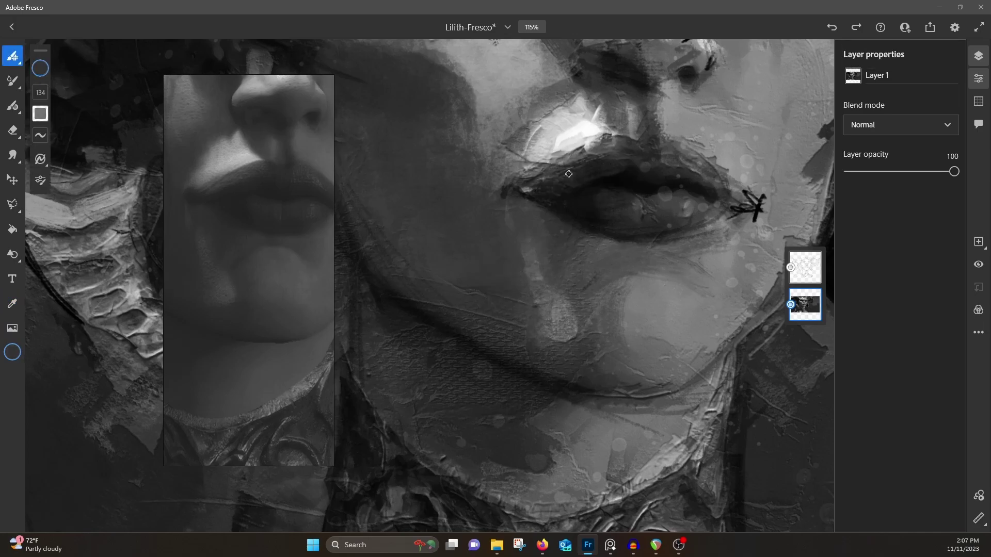
# Step: Paint the other half of the upper lip and retouch the lower lip with sampled greys
pyautogui.keyDown('alt'); pyautogui.click(678, 161); pyautogui.keyUp('alt')
pyautogui.moveTo(725, 189); pyautogui.dragTo(690, 164)
pyautogui.keyDown('alt'); pyautogui.click(665, 203); pyautogui.keyUp('alt')
pyautogui.click(665, 203)
pyautogui.keyDown('alt'); pyautogui.click(596, 175); pyautogui.keyUp('alt')
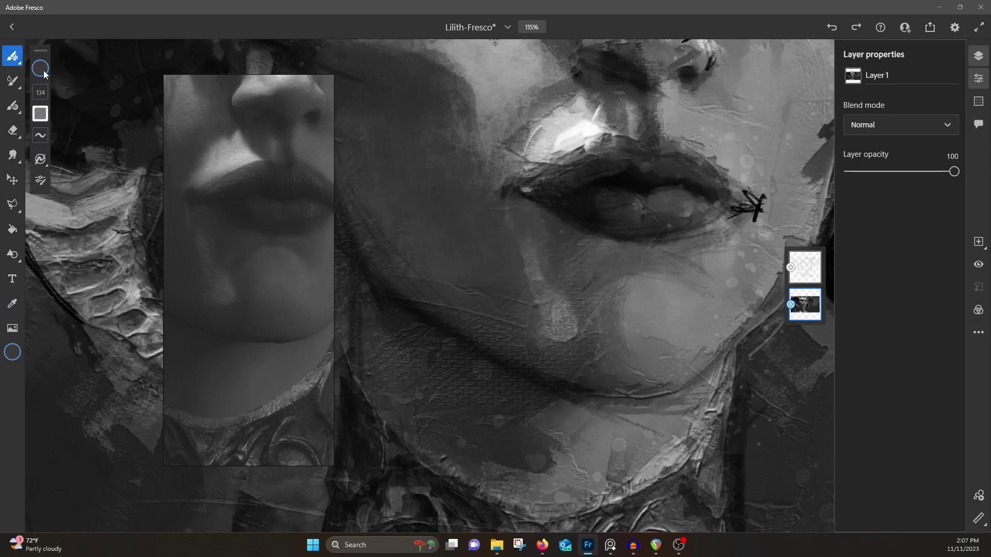
# Step: Switch to a 20 px brush and smooth the upper lip and the dark line between the lips
pyautogui.click(13, 55)
pyautogui.click(42, 162)
pyautogui.click(97, 169)
pyautogui.click(119, 211)
pyautogui.press('i')
pyautogui.click(597, 183)
pyautogui.moveTo(663, 176); pyautogui.dragTo(705, 191)
pyautogui.keyDown('alt'); pyautogui.click(683, 170); pyautogui.keyUp('alt')
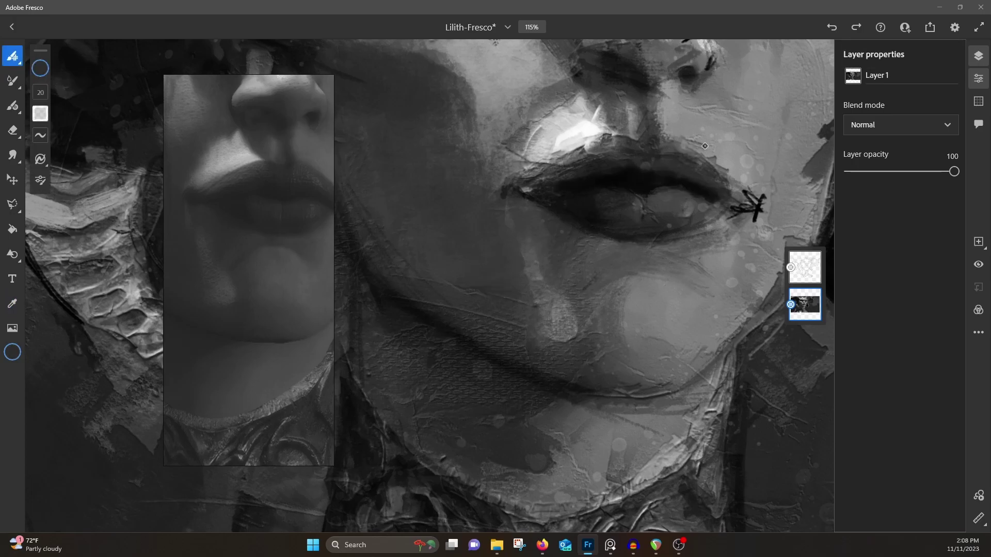
# Step: Sharpen the bright highlight above the upper lip with a sampled light grey
pyautogui.press('i')
pyautogui.click(576, 159)
pyautogui.press('i')
pyautogui.click(540, 148)
pyautogui.moveTo(527, 152)
pyautogui.mouseDown()
pyautogui.moveTo(505, 176)
pyautogui.moveTo(557, 109)
pyautogui.moveTo(588, 107)
pyautogui.mouseUp()
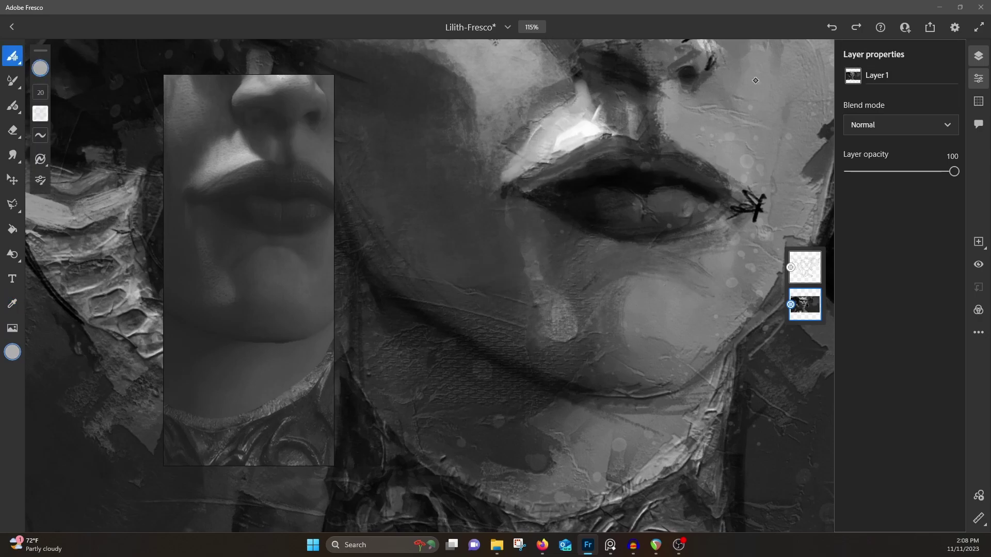
# Step: Refine the lower lip tone and darken both corners of the mouth with sampled shadow tones
pyautogui.press('i')
pyautogui.click(614, 214)
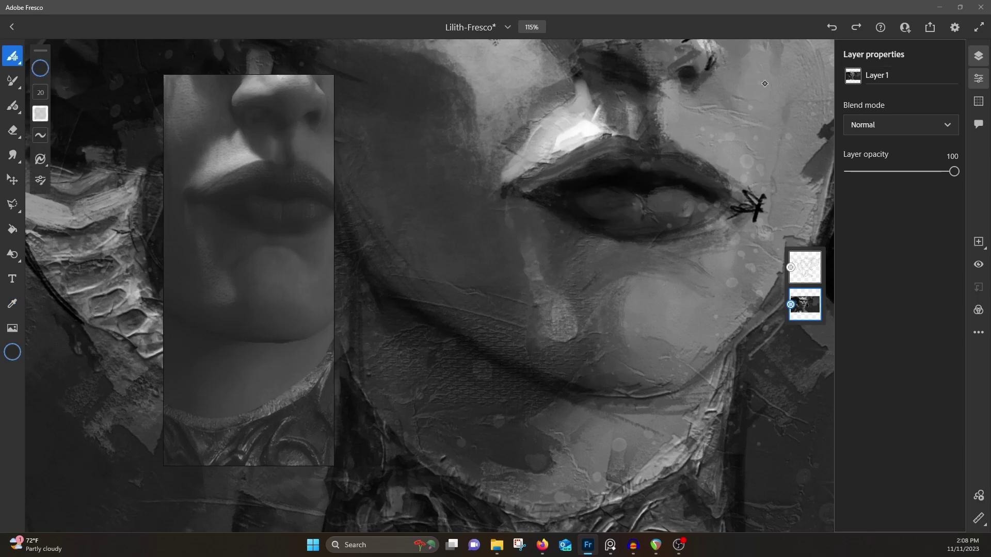
pyautogui.press('i')
pyautogui.click(531, 194)
pyautogui.moveTo(519, 195); pyautogui.dragTo(509, 189)
pyautogui.moveTo(739, 204); pyautogui.dragTo(762, 192)
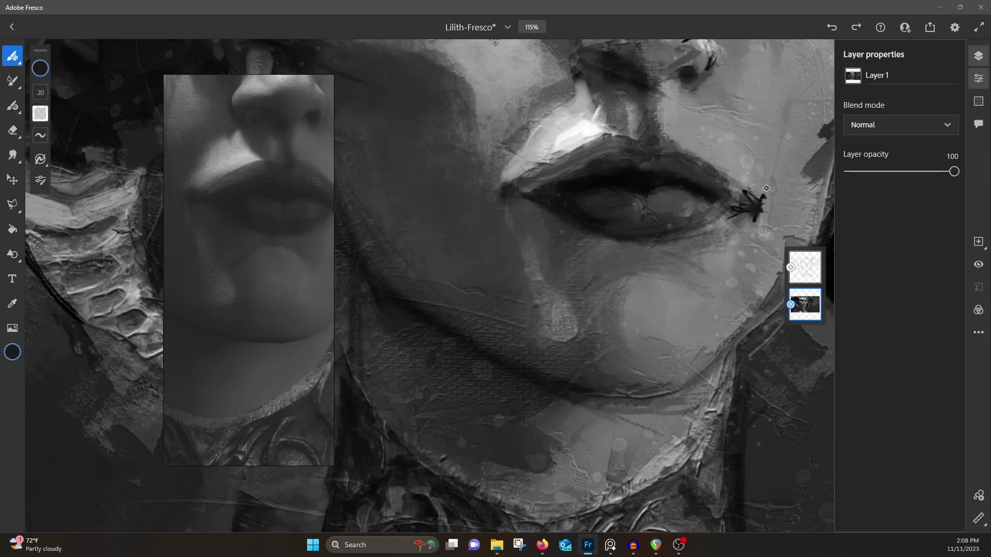
# Step: Strengthen the shadow beneath the chin and jawline with a sampled dark tone, checking the full reference
pyautogui.hotkey('ctrl', '-')
pyautogui.scroll(-10, 593, 251)
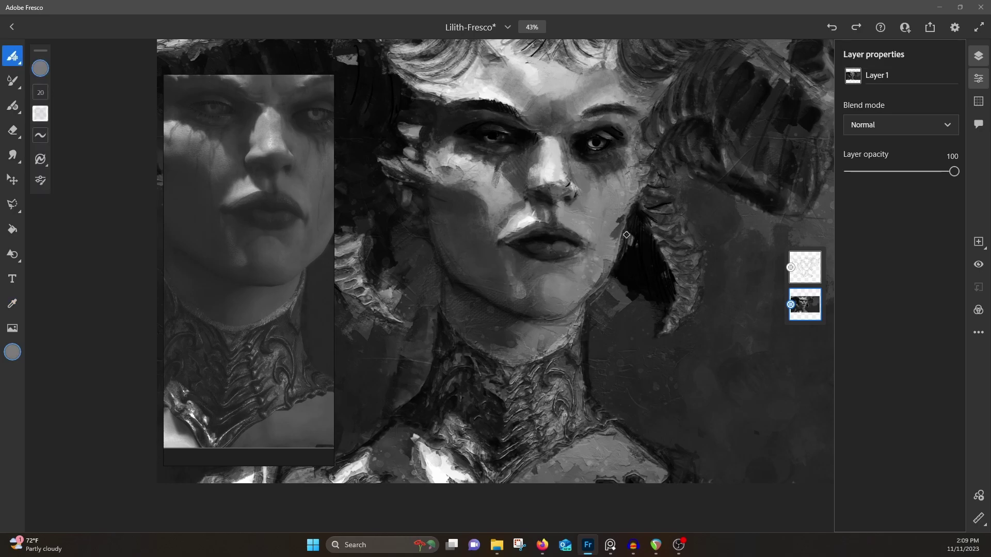
pyautogui.scroll(-2, 245, 210)
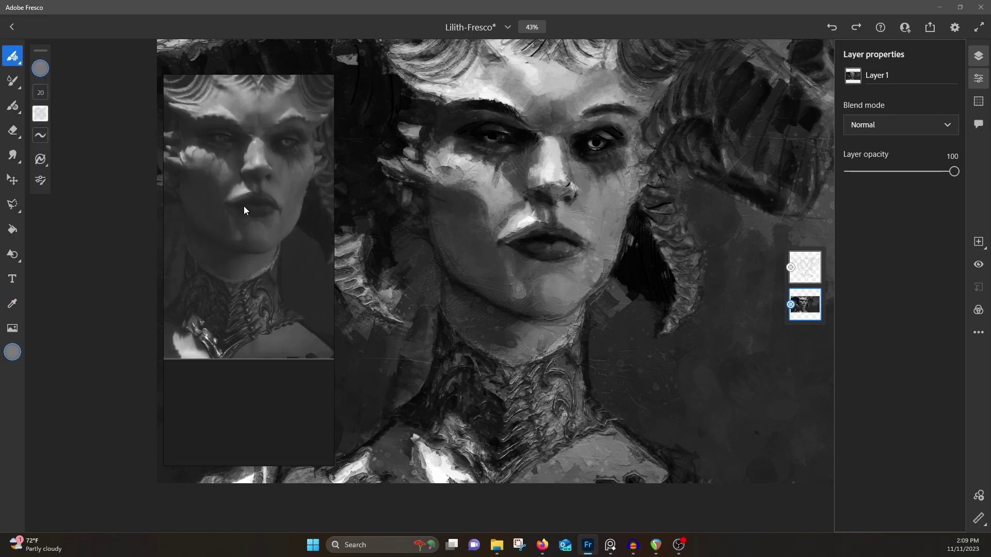
pyautogui.press('i')
pyautogui.click(526, 317)
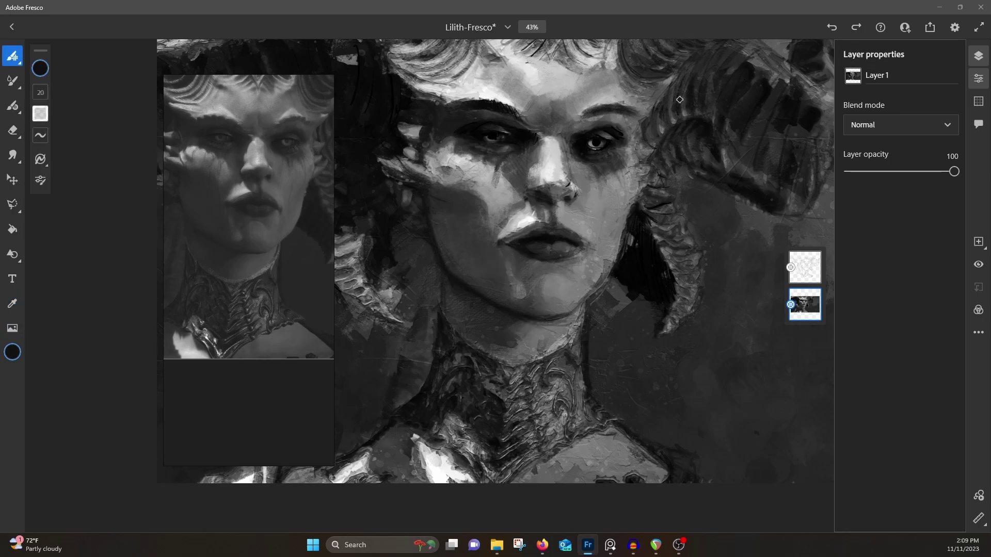
# Step: Paint sampled mid and dark greys over the neck beneath the chin and along the jaw
pyautogui.press('i')
pyautogui.click(495, 274)
pyautogui.moveTo(546, 346); pyautogui.dragTo(574, 323)
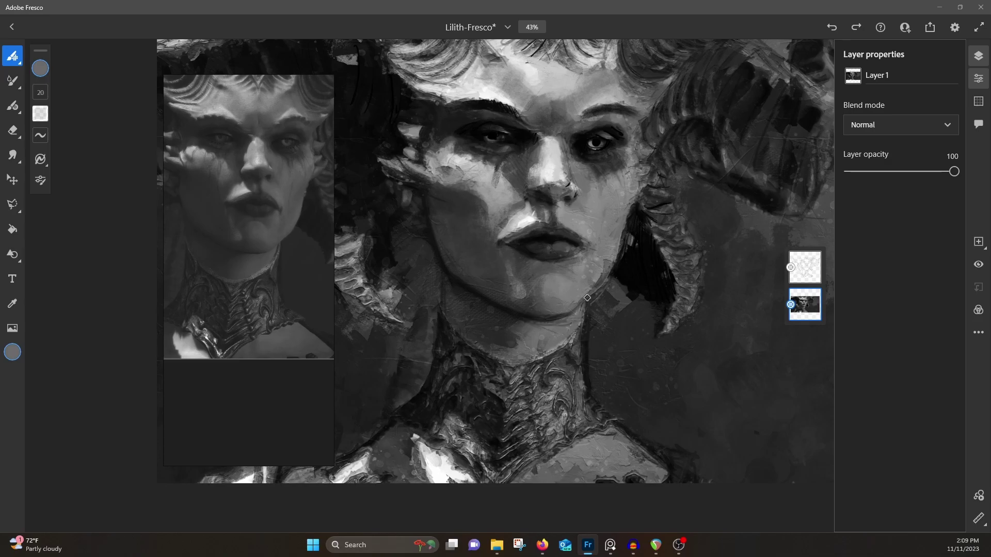
pyautogui.press('i')
pyautogui.click(512, 346)
pyautogui.press('i')
pyautogui.click(460, 292)
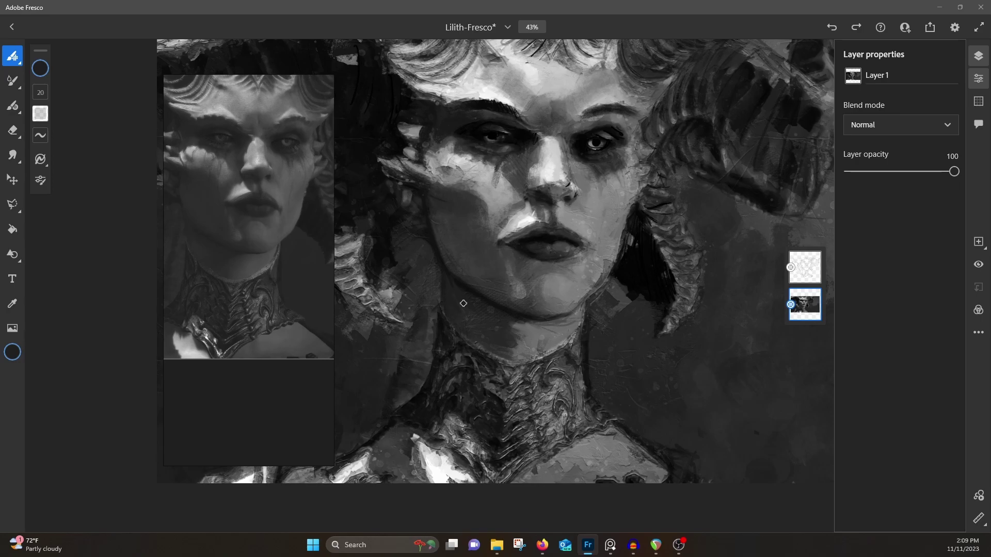
# Step: Soften the shading along the right cheek, jaw and chin with the Soft round opacity brush at size 175
pyautogui.click(16, 56)
pyautogui.click(98, 314)
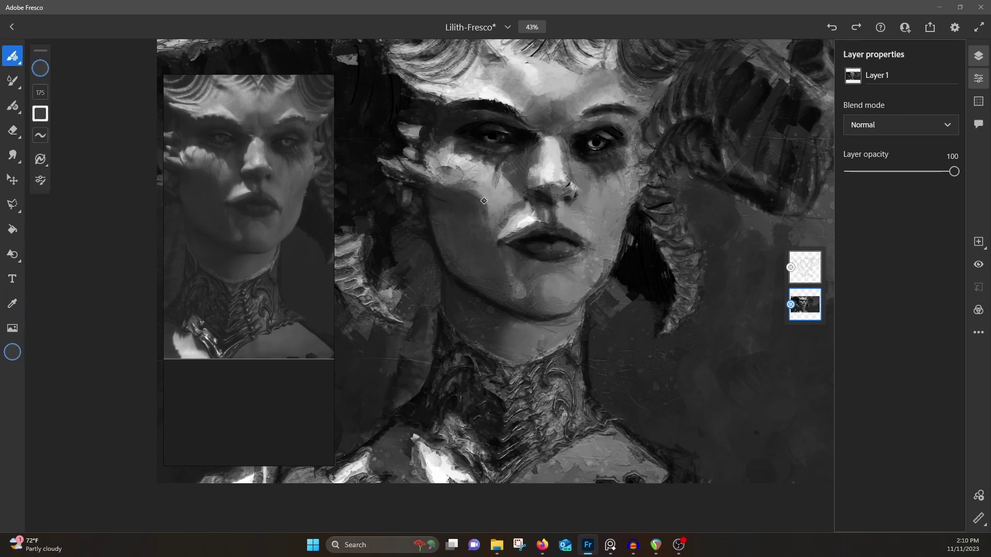
pyautogui.moveTo(626, 211); pyautogui.dragTo(616, 266)
pyautogui.moveTo(533, 276)
pyautogui.mouseDown()
pyautogui.moveTo(554, 279)
pyautogui.moveTo(565, 302)
pyautogui.mouseUp()
pyautogui.moveTo(510, 269); pyautogui.dragTo(528, 301)
pyautogui.moveTo(568, 64); pyautogui.dragTo(585, 174)
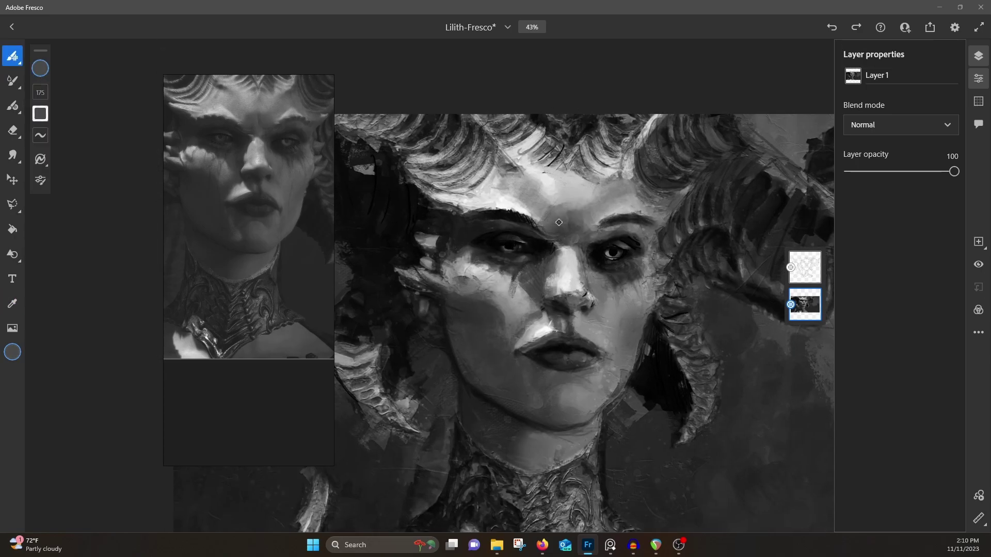
# Step: Blend the forehead and the left cheek beneath the eye smoothly with light greys sampled from the face
pyautogui.keyDown('alt'); pyautogui.click(495, 273); pyautogui.keyUp('alt')
pyautogui.moveTo(545, 188); pyautogui.dragTo(553, 206)
pyautogui.keyDown('alt'); pyautogui.click(526, 196); pyautogui.keyUp('alt')
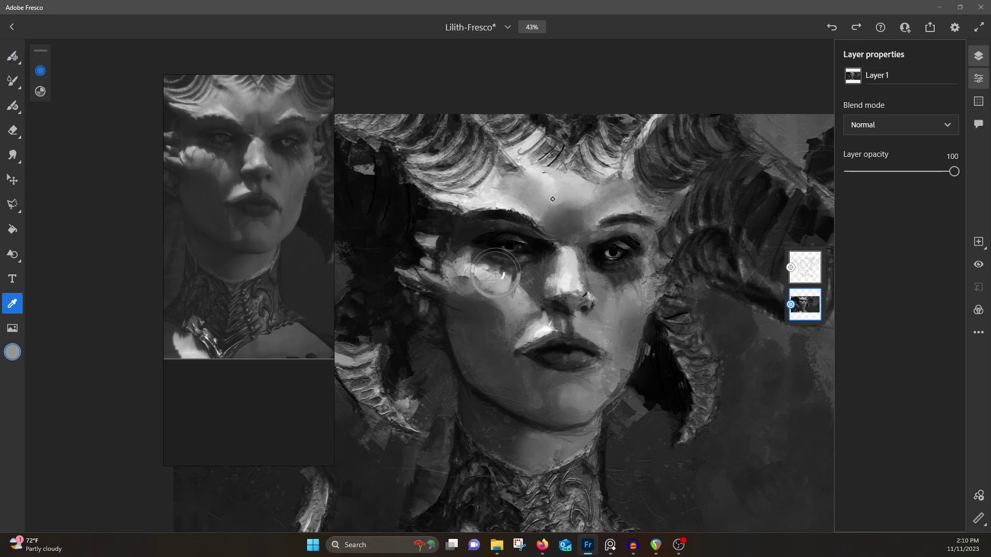
pyautogui.keyDown('alt'); pyautogui.click(545, 203); pyautogui.keyUp('alt')
pyautogui.keyDown('alt'); pyautogui.click(496, 273); pyautogui.keyUp('alt')
pyautogui.moveTo(483, 288); pyautogui.dragTo(458, 266)
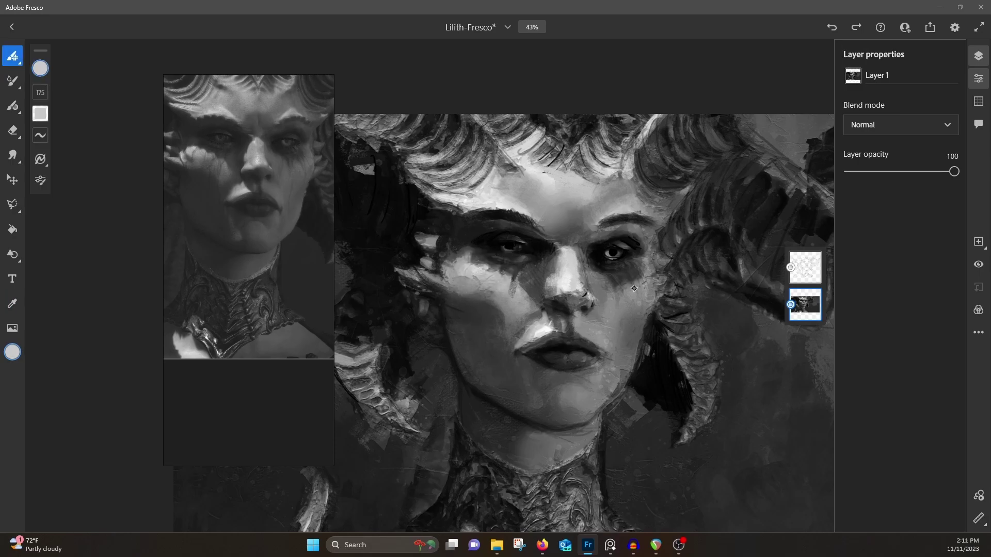
pyautogui.moveTo(541, 216); pyautogui.dragTo(519, 202)
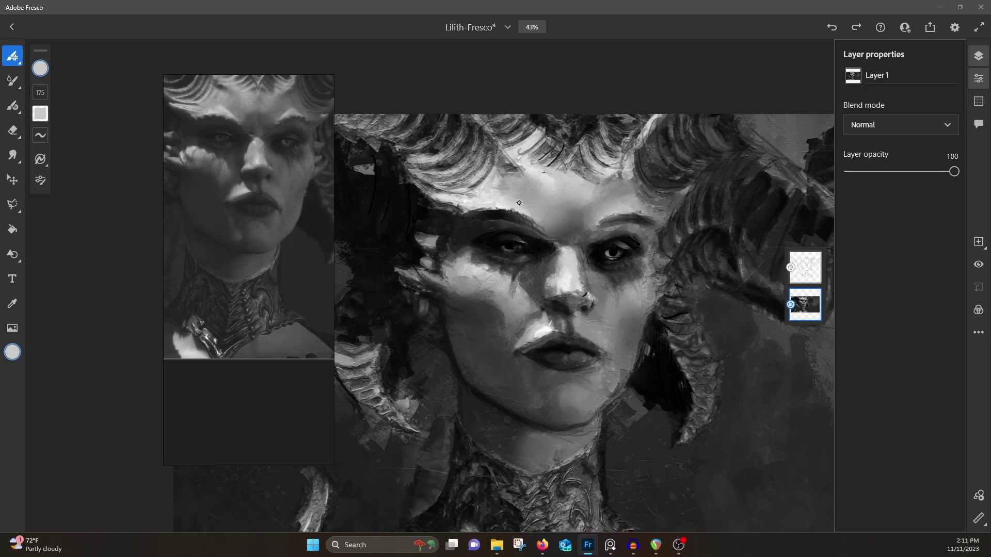
# Step: Smooth the underside of the nose and the shaded left cheek with sampled mid greys
pyautogui.keyDown('alt'); pyautogui.click(568, 303); pyautogui.keyUp('alt')
pyautogui.moveTo(568, 302); pyautogui.dragTo(580, 305)
pyautogui.keyDown('alt'); pyautogui.click(532, 312); pyautogui.keyUp('alt')
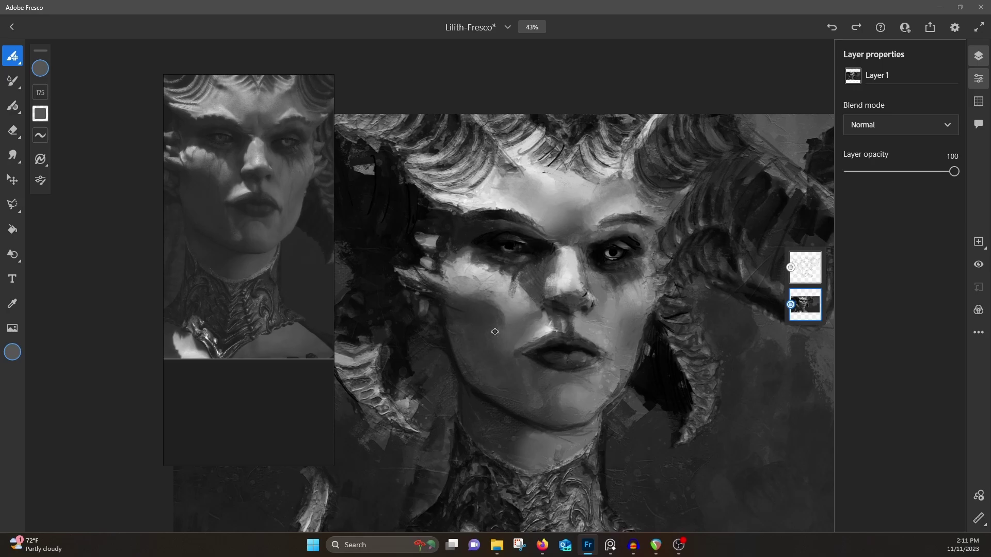
pyautogui.keyDown('alt'); pyautogui.click(601, 400); pyautogui.keyUp('alt')
# Step: Bring the whole reference image into view and switch its display from grayscale to full color
pyautogui.scroll(-3, 633, 361)
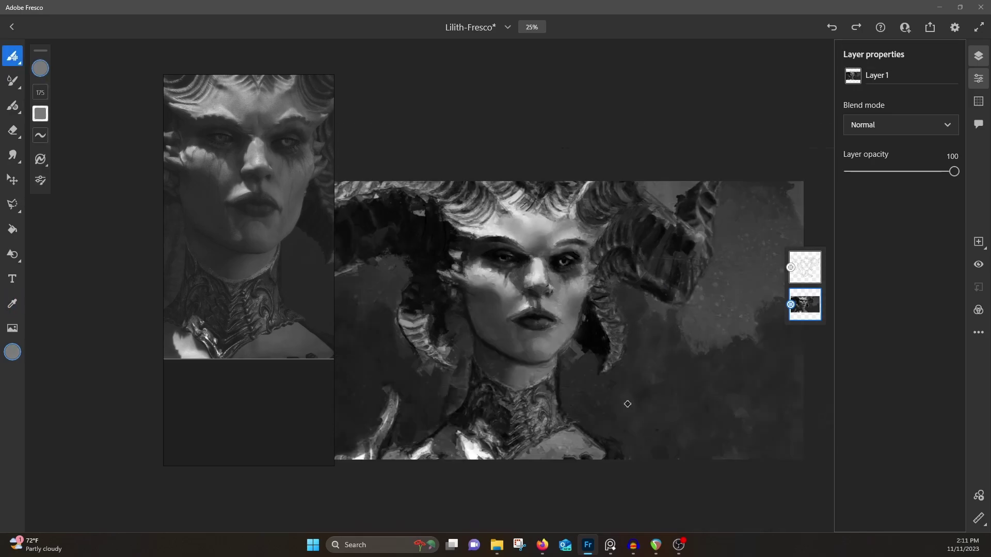
pyautogui.scroll(6, 577, 298)
pyautogui.scroll(6, 279, 192)
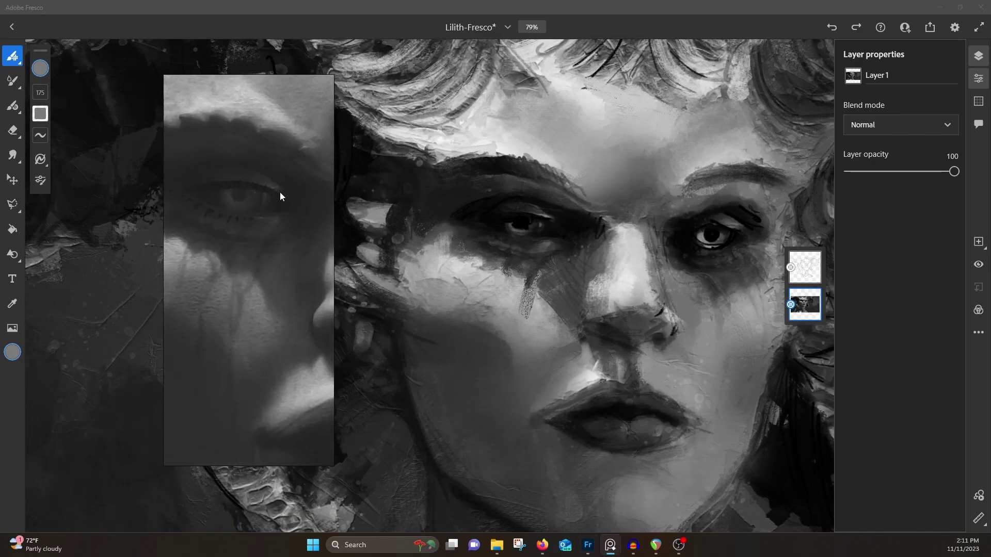
pyautogui.scroll(-1, 448, 234)
pyautogui.scroll(-8, 248, 267)
pyautogui.moveTo(222, 249); pyautogui.dragTo(215, 252)
pyautogui.rightClick(216, 257)
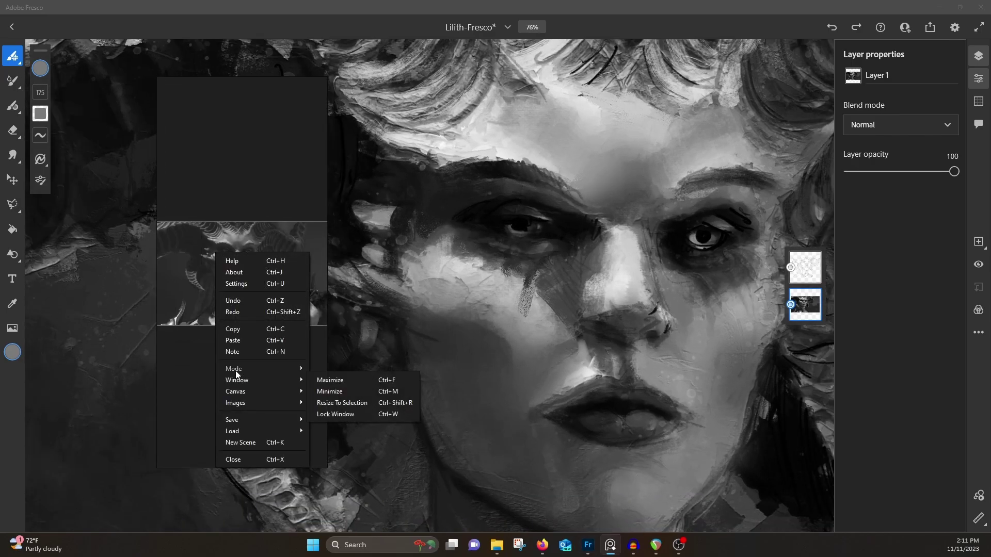
pyautogui.click(336, 439)
# Step: Make the reference window wider and shorter, fit the image inside it and move it clear of the portrait
pyautogui.moveTo(326, 176); pyautogui.dragTo(378, 176)
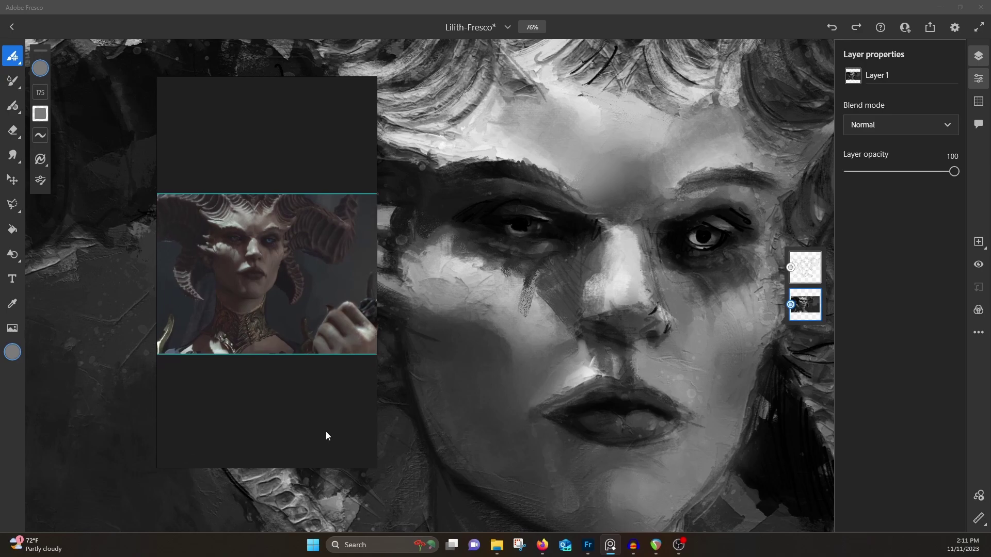
pyautogui.moveTo(320, 468); pyautogui.dragTo(325, 274)
pyautogui.doubleClick(304, 222)
pyautogui.moveTo(285, 125); pyautogui.dragTo(292, 94)
pyautogui.click(415, 7)
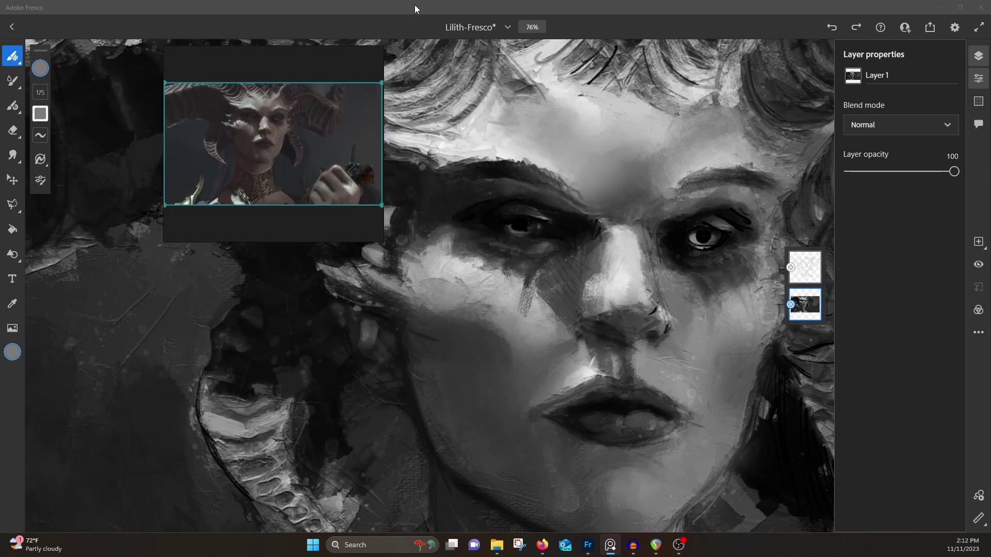
# Step: Add an empty pixel layer above the Multiply sketch layer
pyautogui.scroll(-5, 498, 273)
pyautogui.moveTo(498, 272); pyautogui.dragTo(596, 273)
pyautogui.click(808, 272)
pyautogui.click(808, 272)
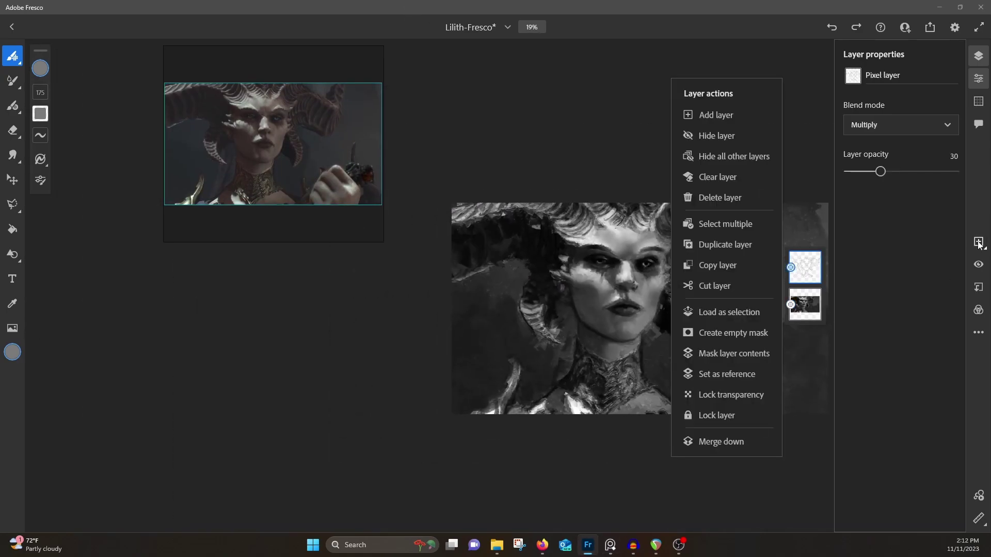
pyautogui.click(980, 241)
pyautogui.click(812, 292)
pyautogui.click(804, 272)
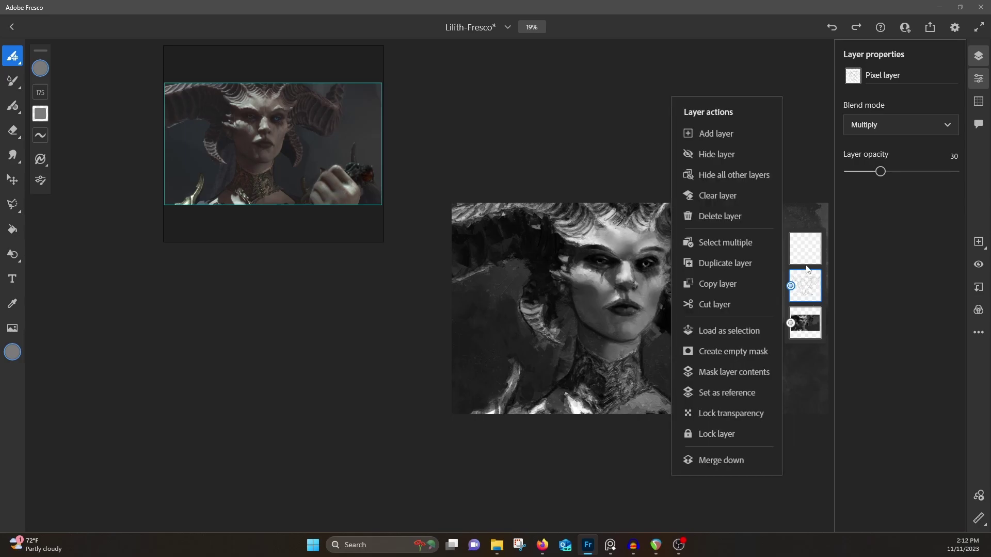
pyautogui.click(821, 280)
pyautogui.click(939, 127)
pyautogui.scroll(-2, 912, 255)
# Step: Set the new layer's blend mode to Color and name it "Color Overlay"
pyautogui.click(810, 255)
pyautogui.click(919, 126)
pyautogui.scroll(-6, 912, 245)
pyautogui.click(900, 284)
pyautogui.click(878, 76)
pyautogui.write('Color Overlay')
pyautogui.press('Return')
pyautogui.click(794, 248)
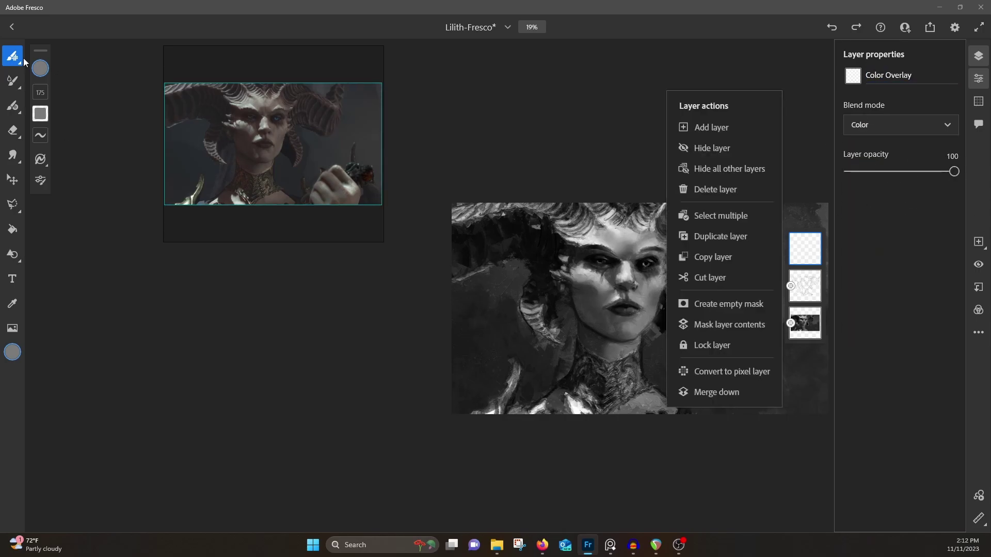
# Step: Review the basic pixel brushes and the Fresco colors swatches and themes available for coloring the portrait
pyautogui.click(14, 56)
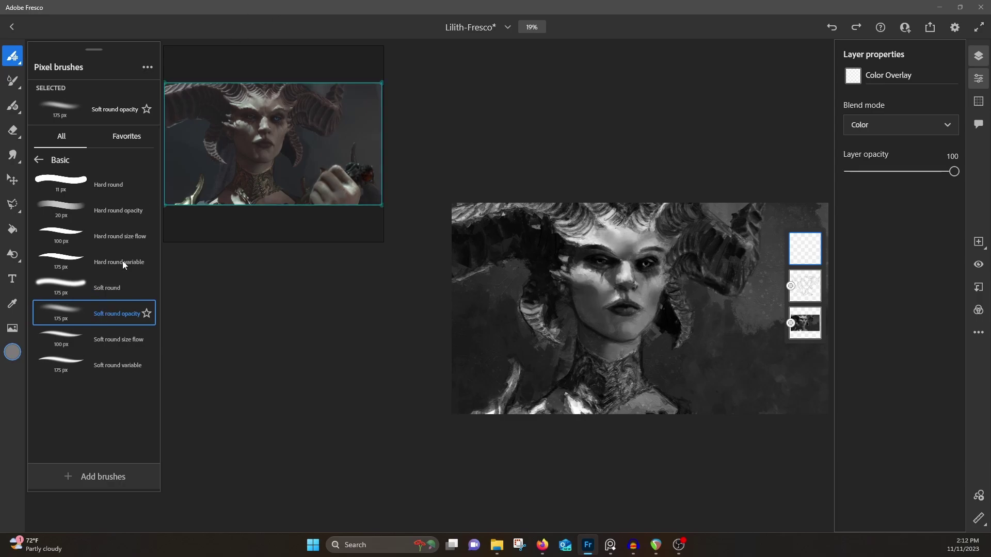
pyautogui.click(277, 26)
pyautogui.moveTo(642, 256); pyautogui.dragTo(544, 307)
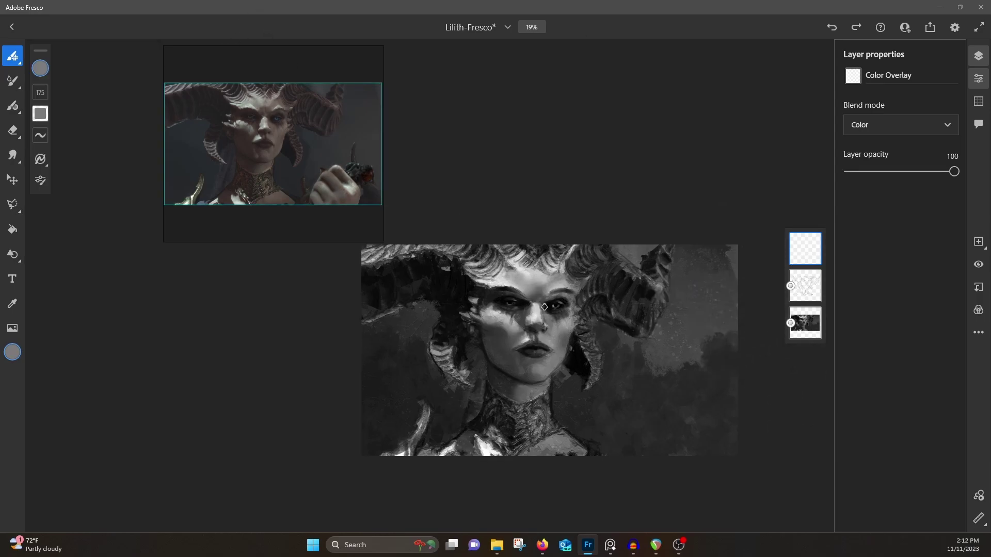
pyautogui.click(12, 352)
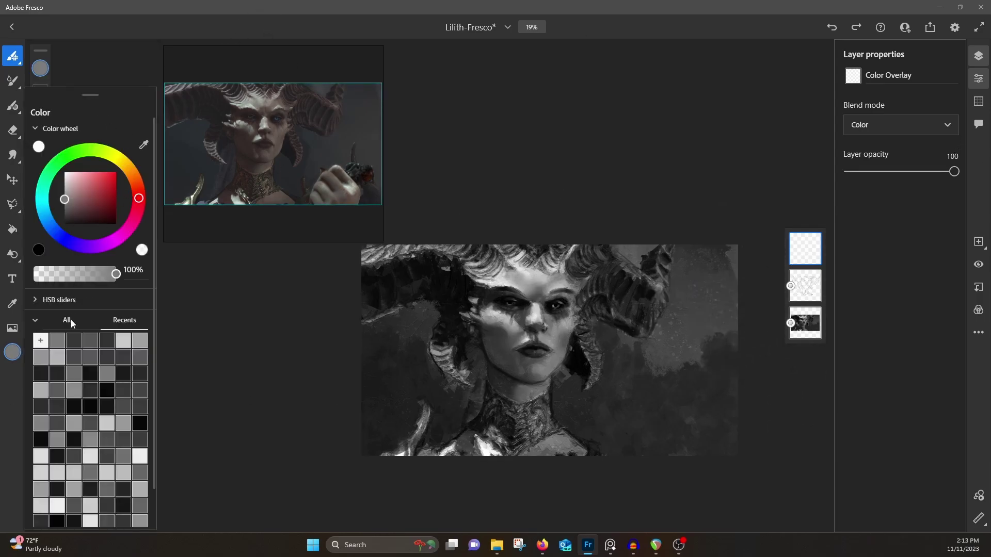
pyautogui.click(39, 418)
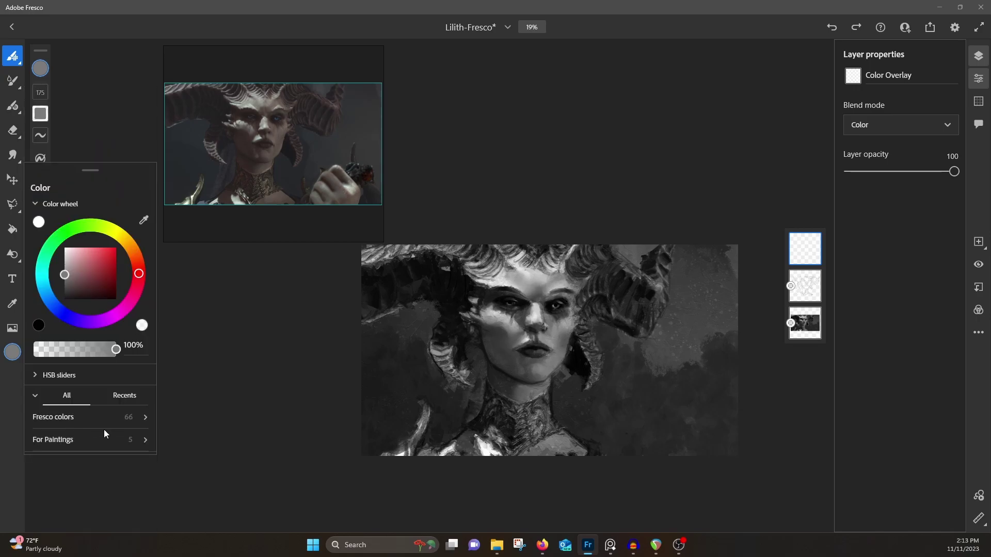
pyautogui.click(98, 433)
pyautogui.click(37, 408)
pyautogui.click(64, 416)
pyautogui.scroll(-2, 129, 393)
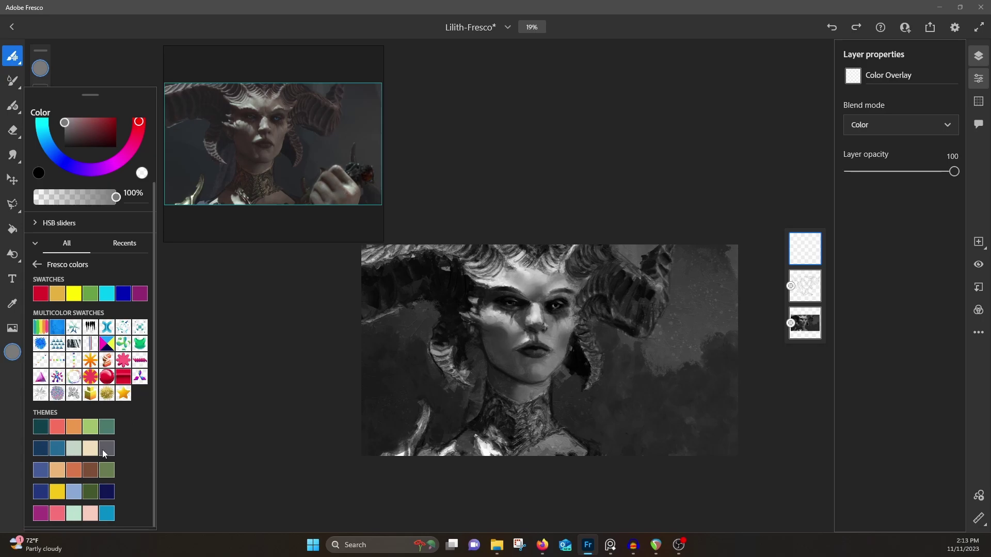
pyautogui.scroll(2, 120, 438)
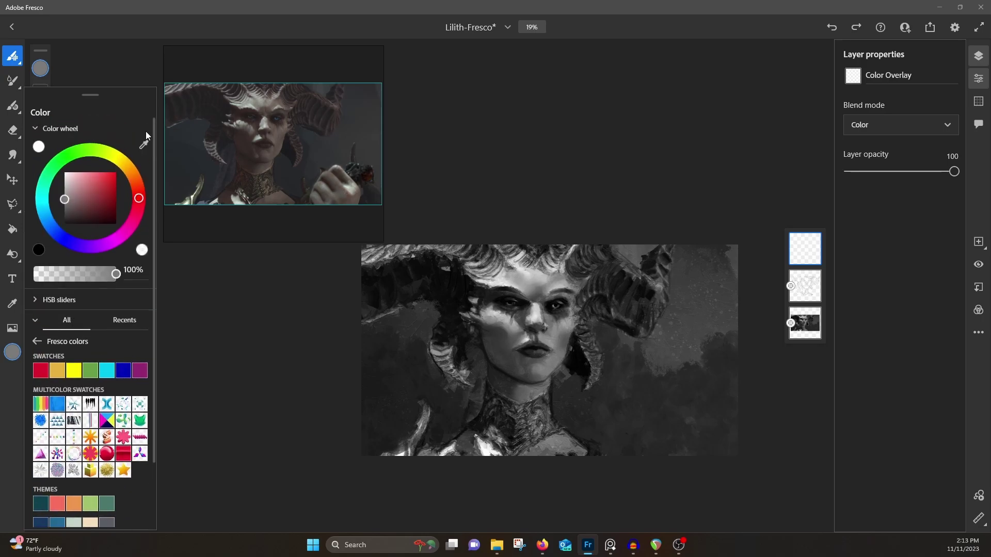
# Step: Choose a muted peach skin tone and paint it over the face and shoulder on the Color Overlay layer
pyautogui.click(134, 182)
pyautogui.click(77, 187)
pyautogui.click(494, 320)
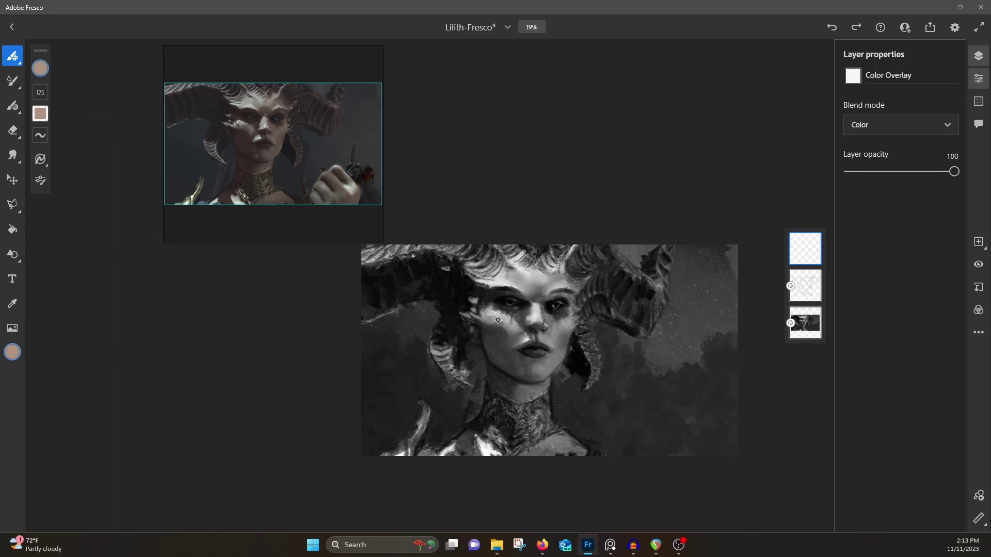
pyautogui.moveTo(489, 321); pyautogui.dragTo(494, 341)
# Step: Choose a muted dark red and paint it over both horns and their curled tips
pyautogui.click(12, 352)
pyautogui.moveTo(133, 179); pyautogui.dragTo(138, 193)
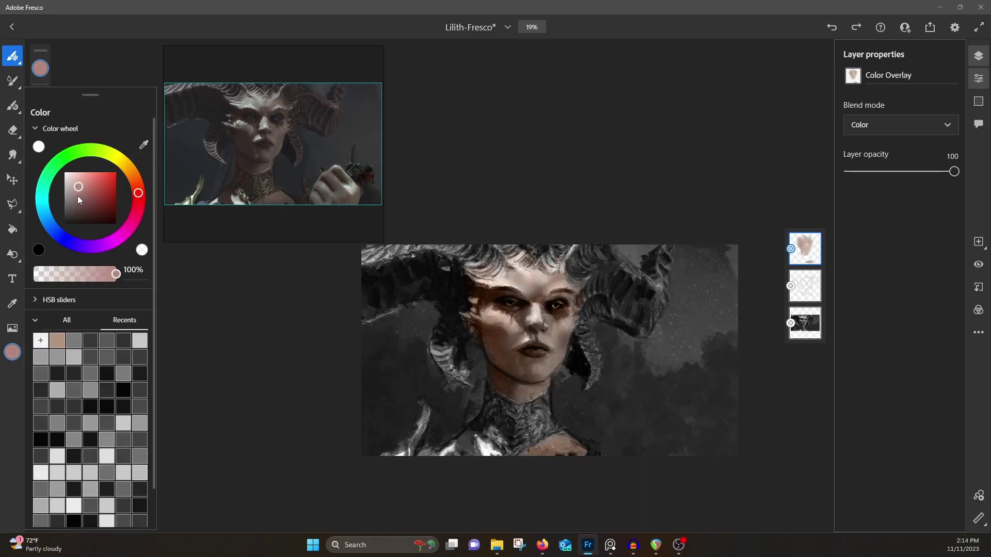
pyautogui.click(83, 198)
pyautogui.moveTo(456, 272); pyautogui.dragTo(462, 300)
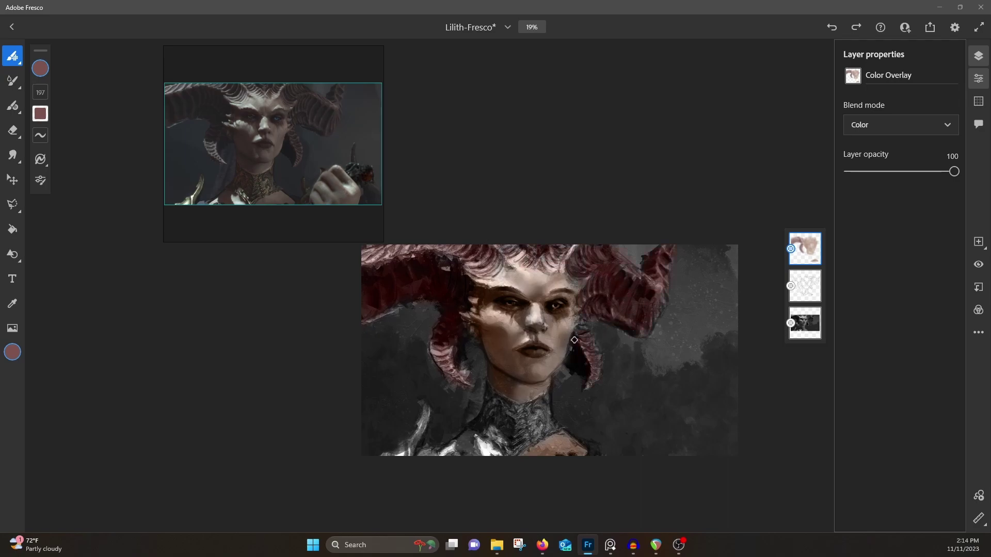
# Step: Choose a dark olive gold and paint it over the ornate neck armor, sampling nearby skin tones around it
pyautogui.click(13, 351)
pyautogui.moveTo(134, 181); pyautogui.dragTo(124, 165)
pyautogui.moveTo(99, 198); pyautogui.dragTo(89, 205)
pyautogui.moveTo(513, 416); pyautogui.dragTo(524, 437)
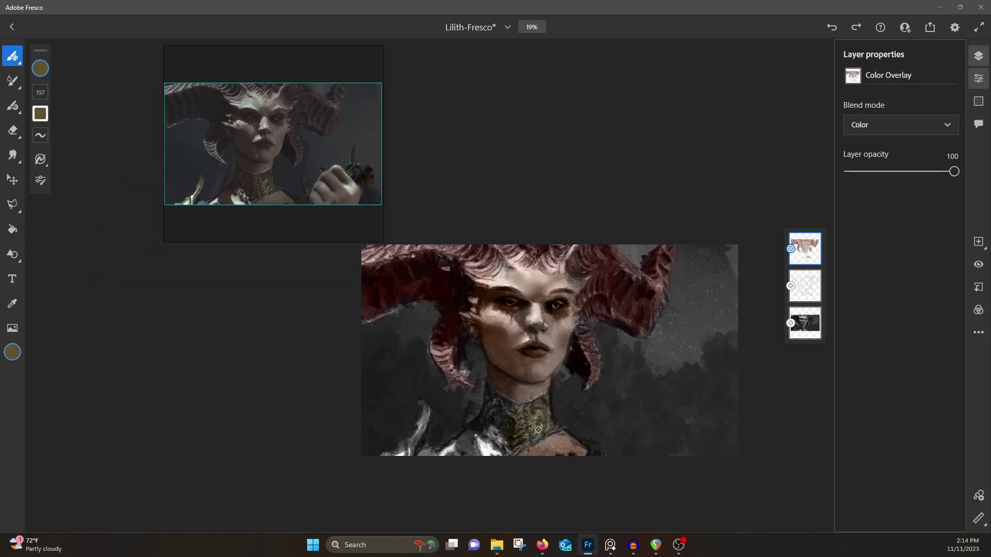
pyautogui.keyDown('alt'); pyautogui.click(502, 367); pyautogui.keyUp('alt')
pyautogui.keyDown('alt'); pyautogui.click(501, 395); pyautogui.keyUp('alt')
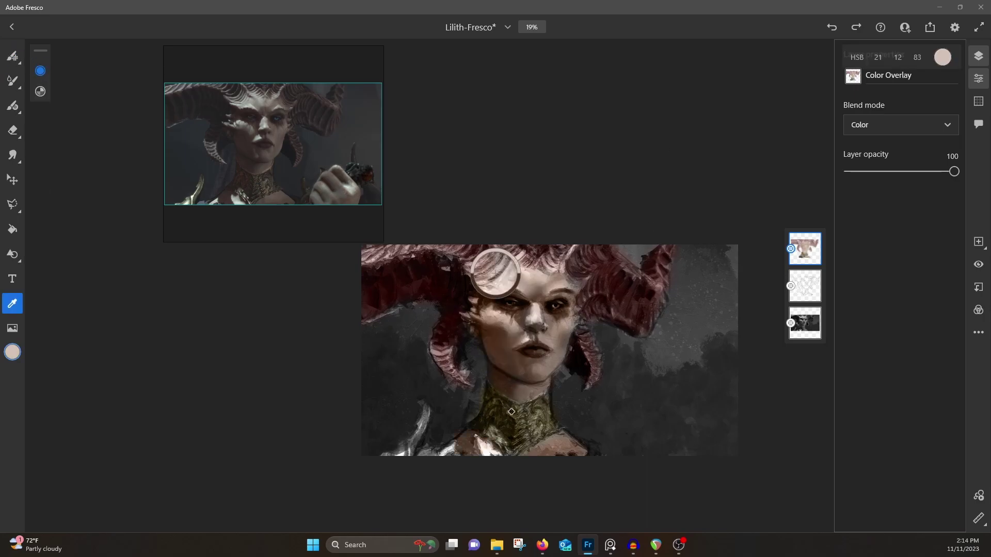
# Step: Tint the background around the figure with muted violet-blue and slate blue
pyautogui.click(17, 348)
pyautogui.click(58, 234)
pyautogui.click(69, 197)
pyautogui.moveTo(421, 351); pyautogui.dragTo(434, 373)
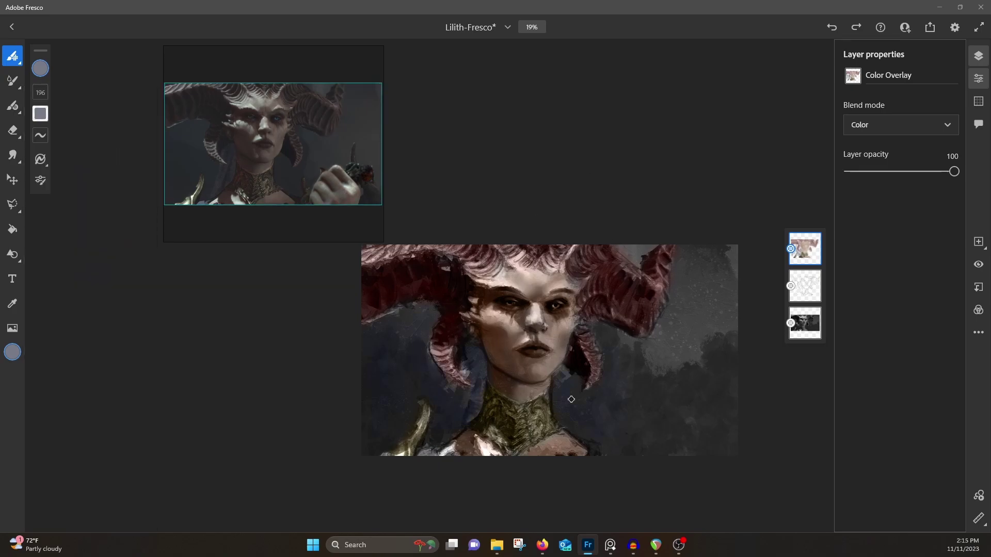
pyautogui.click(43, 211)
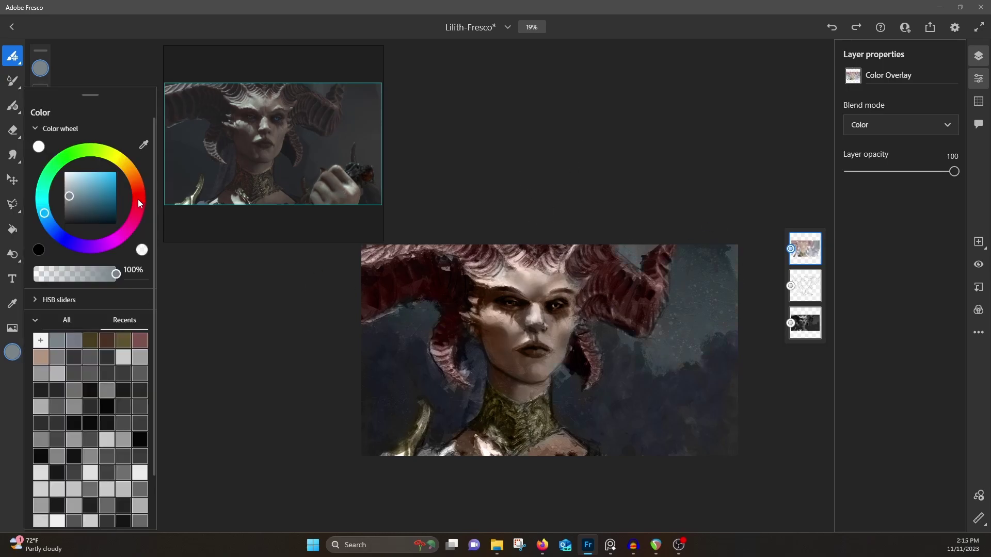
# Step: Mute the horns and eye shadows with a greyed dark red, and tint the mouth area with a greyed brown
pyautogui.click(138, 199)
pyautogui.click(79, 202)
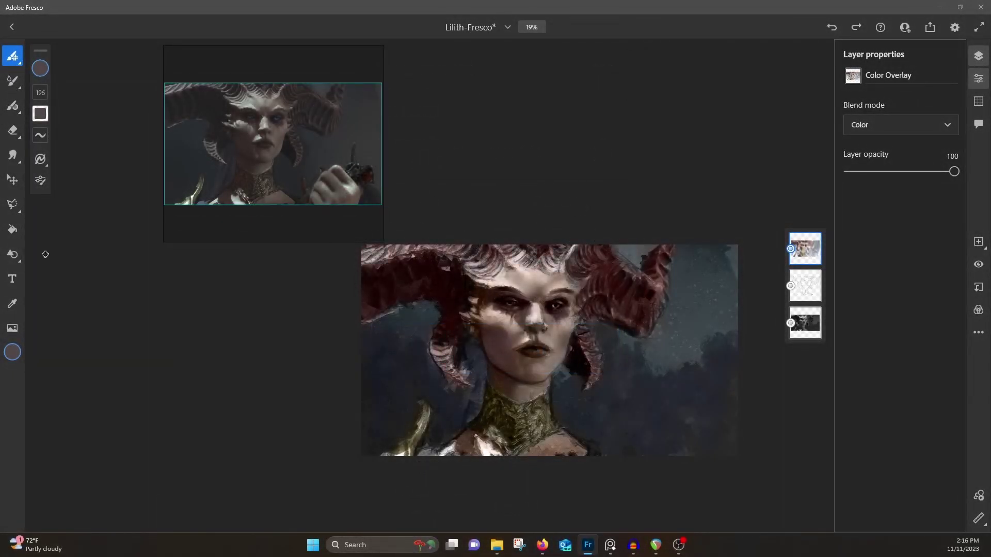
pyautogui.click(13, 352)
pyautogui.moveTo(136, 183); pyautogui.dragTo(133, 178)
pyautogui.click(78, 203)
pyautogui.click(531, 356)
# Step: Choose a pale pink skin tone and apply it to the forehead
pyautogui.click(12, 352)
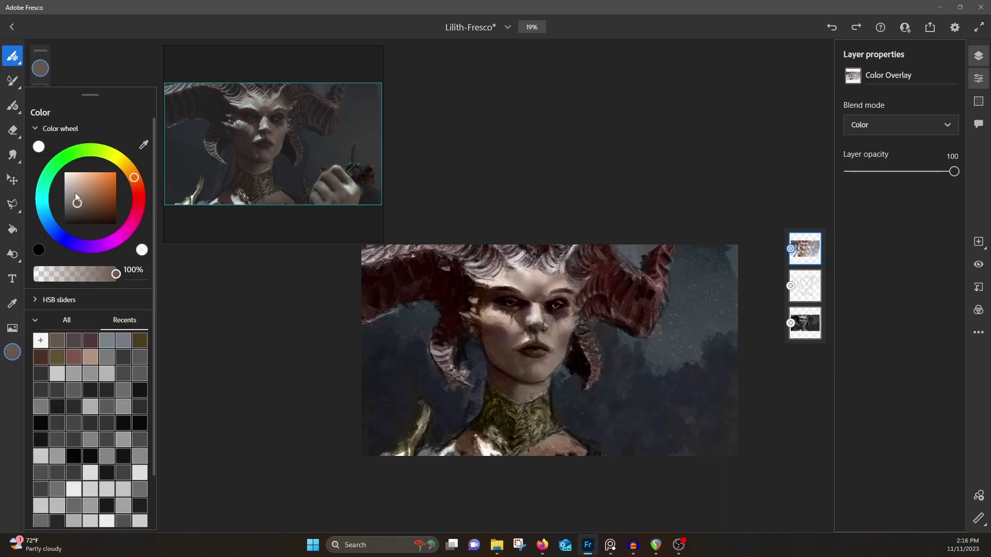
pyautogui.moveTo(81, 193); pyautogui.dragTo(73, 184)
pyautogui.moveTo(135, 178); pyautogui.dragTo(136, 187)
pyautogui.click(542, 292)
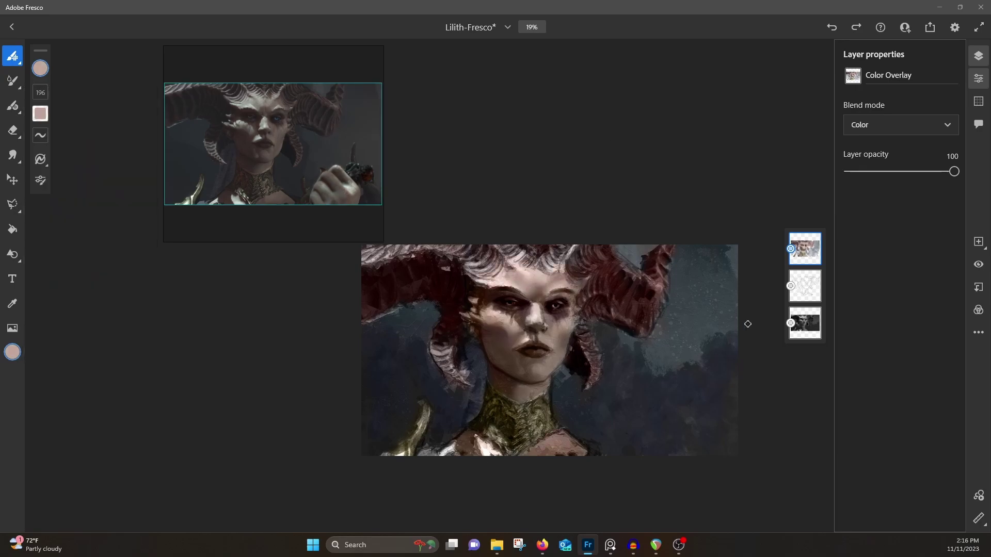
# Step: Choose a dark wine red and tint the lips and the shadows around both eyes
pyautogui.click(13, 351)
pyautogui.click(93, 206)
pyautogui.click(137, 194)
pyautogui.click(138, 213)
pyautogui.click(410, 318)
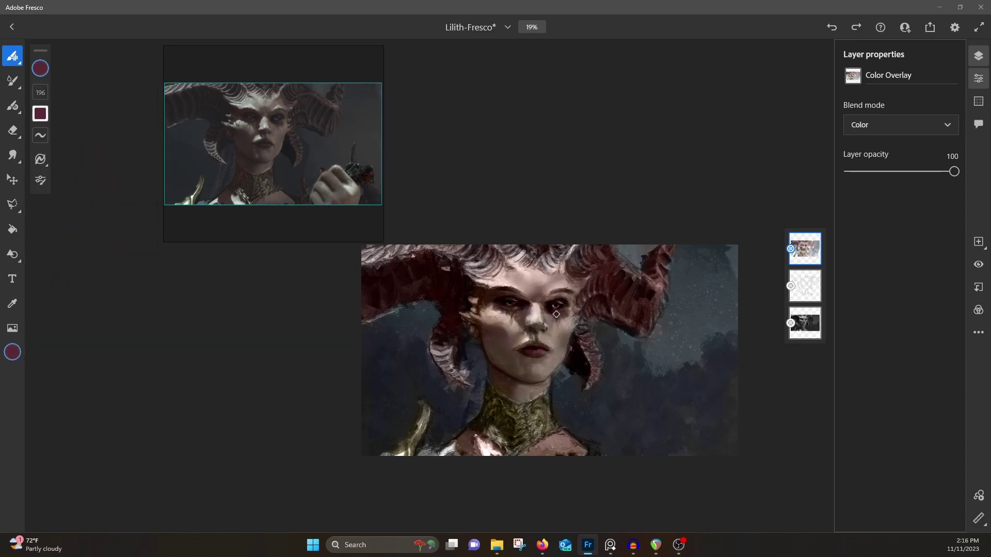
pyautogui.moveTo(518, 297); pyautogui.dragTo(507, 300)
# Step: Choose a rusty brown and add warm accents to the olive neck armor
pyautogui.click(13, 351)
pyautogui.click(136, 183)
pyautogui.click(98, 199)
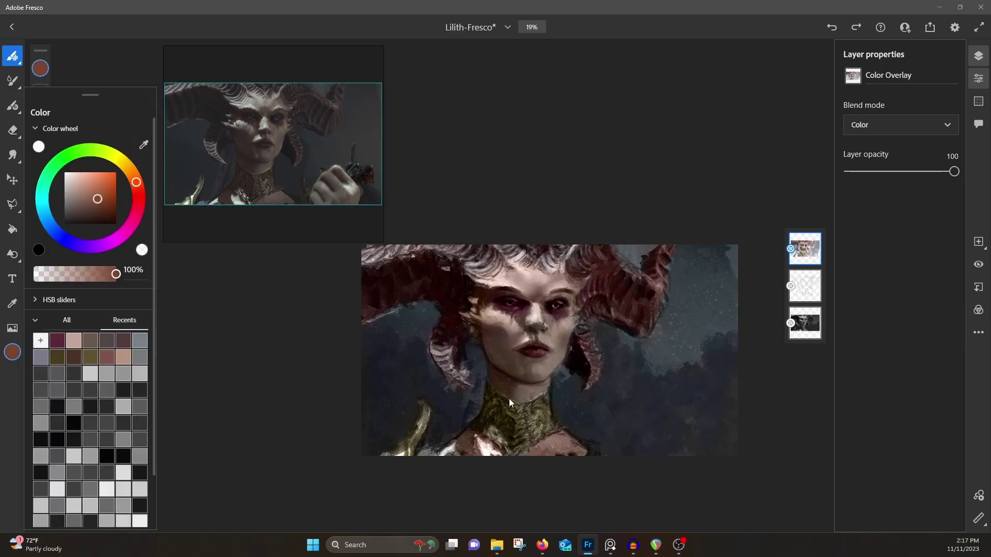
pyautogui.click(506, 397)
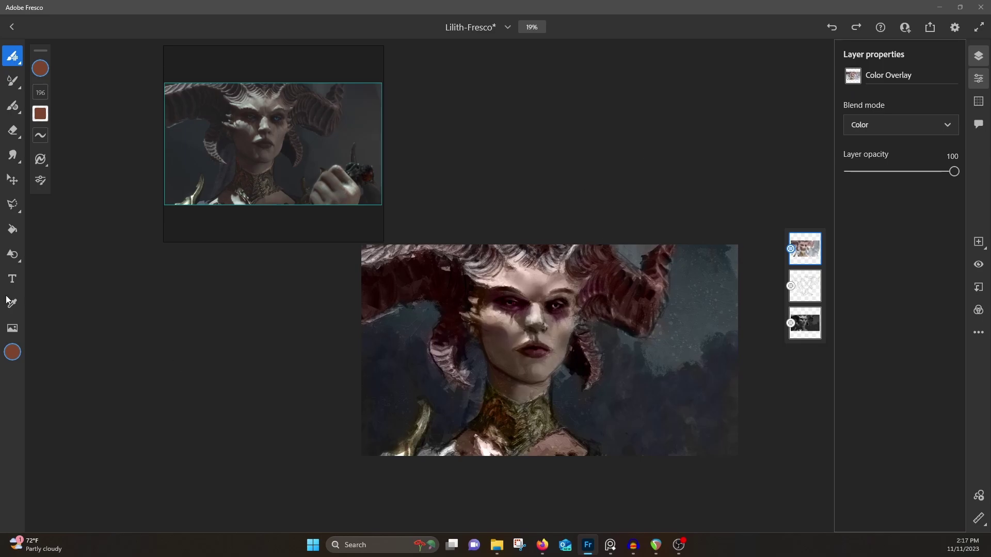
# Step: Choose a magenta hue, grey it to a muted mauve, and tint the horn ridges above the forehead
pyautogui.click(12, 351)
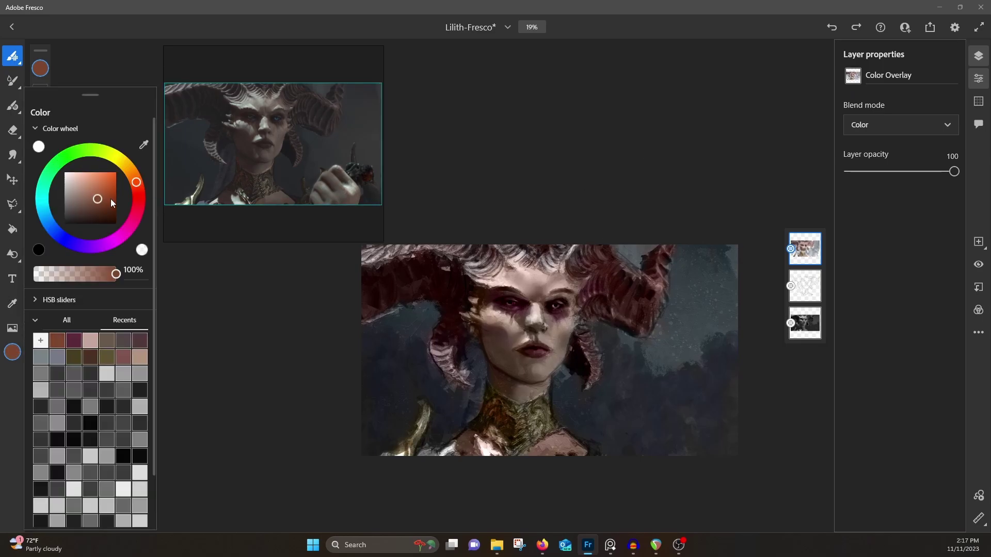
pyautogui.click(140, 201)
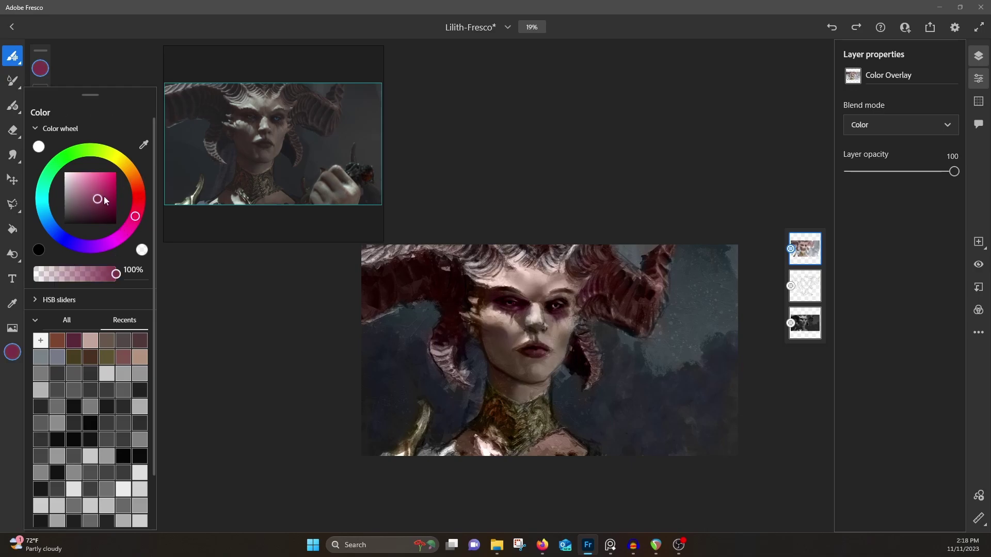
pyautogui.click(557, 263)
pyautogui.click(13, 352)
pyautogui.click(478, 264)
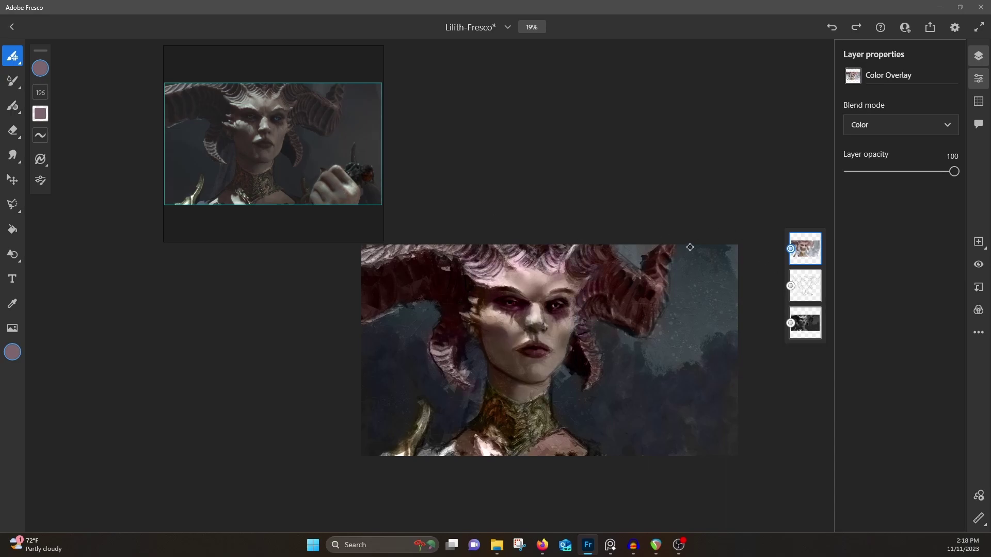
# Step: Sample the horn color, shift it to a deep maroon, and tint the shadowed areas beside the face
pyautogui.keyDown('alt'); pyautogui.click(495, 273); pyautogui.keyUp('alt')
pyautogui.click(12, 352)
pyautogui.moveTo(82, 212); pyautogui.dragTo(94, 216)
pyautogui.click(523, 323)
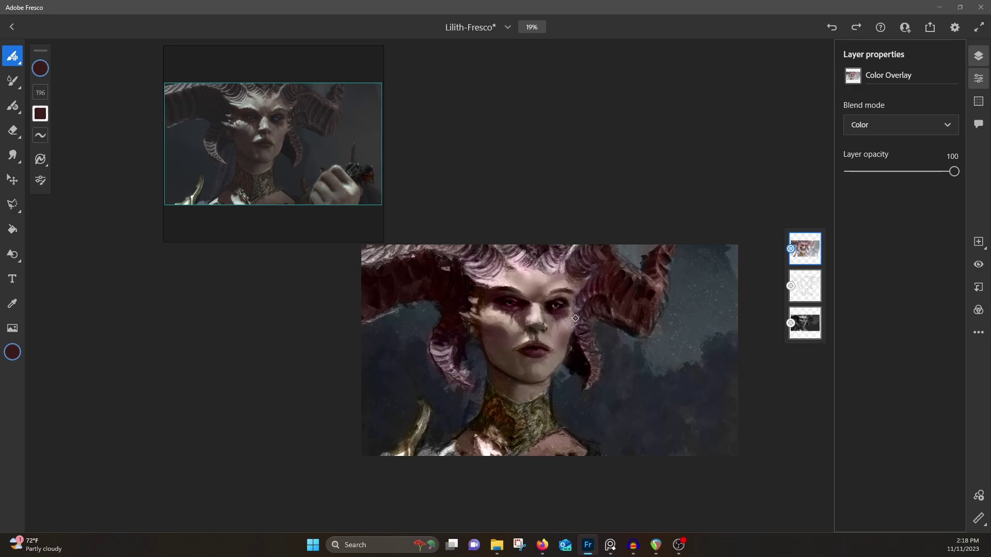
# Step: Choose a bright blue and tint both irises with the soft brush at size 147
pyautogui.click(12, 352)
pyautogui.click(47, 221)
pyautogui.click(100, 178)
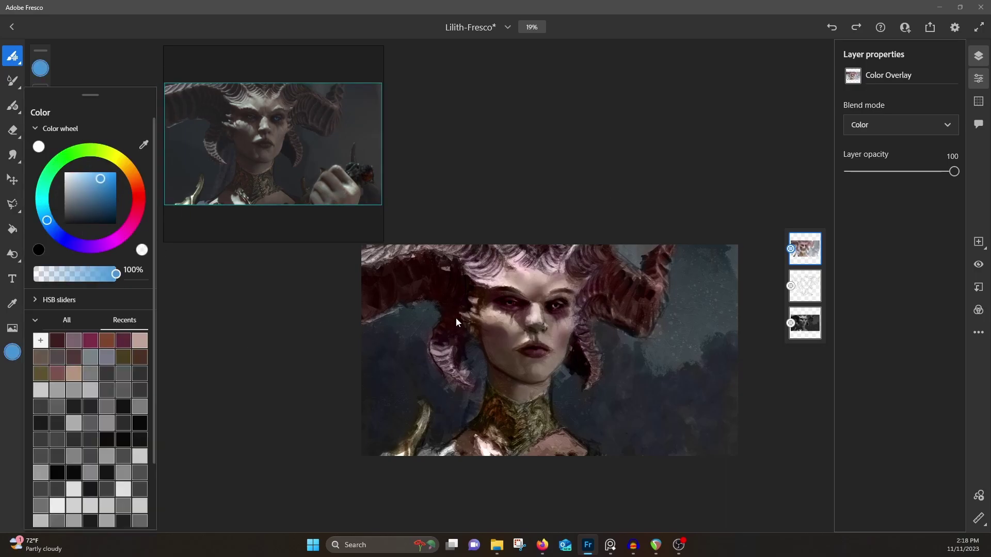
pyautogui.click(540, 318)
pyautogui.scroll(5, 540, 318)
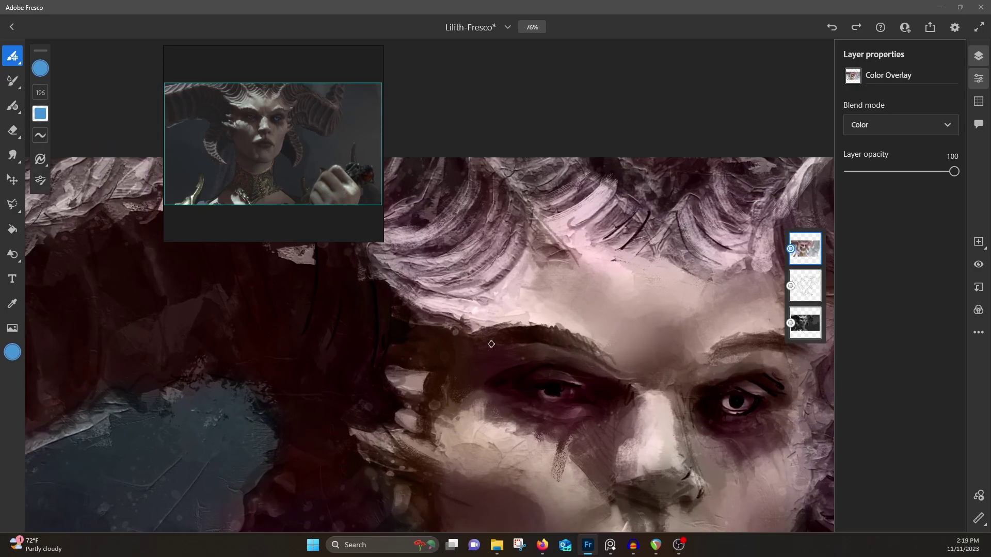
pyautogui.press('[')
pyautogui.moveTo(536, 388); pyautogui.dragTo(555, 395)
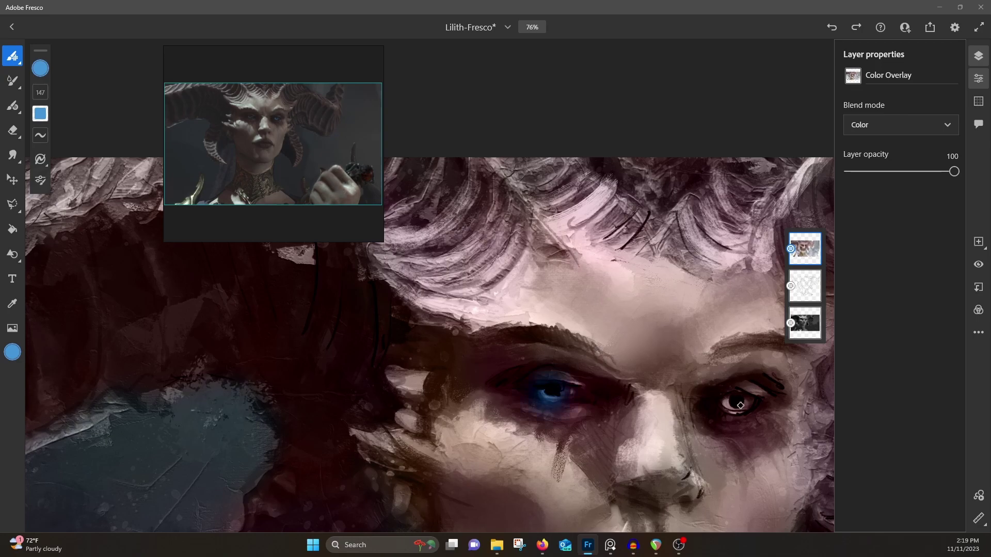
pyautogui.scroll(-3, 581, 274)
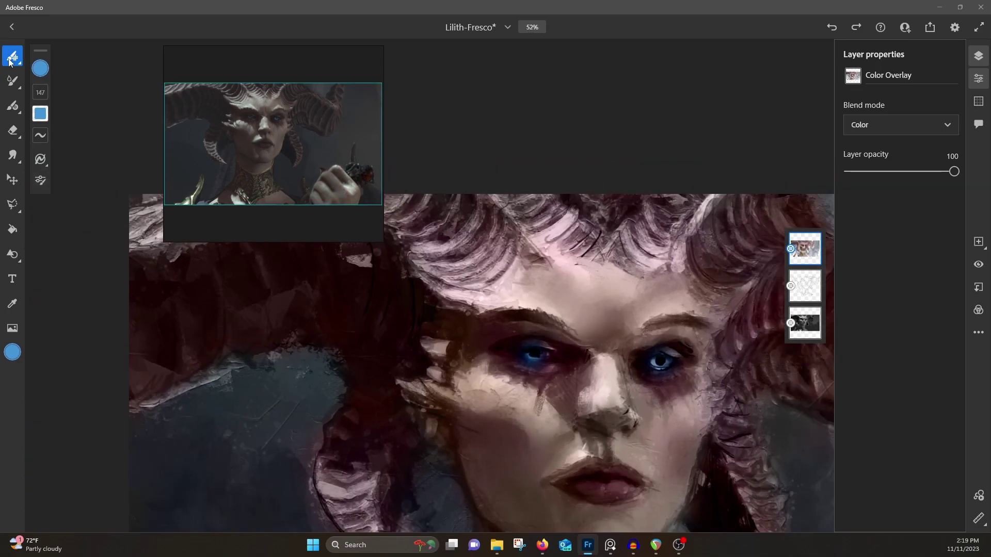
# Step: Switch to the Hard round opacity brush at size 12 and cover the blue spill around the eye with sampled dark maroon
pyautogui.click(10, 59)
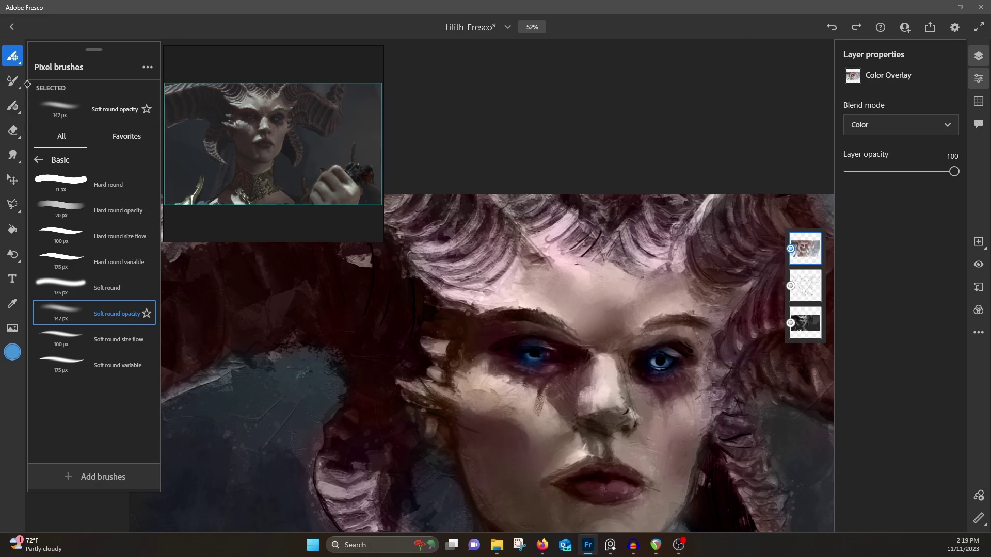
pyautogui.click(103, 212)
pyautogui.click(475, 111)
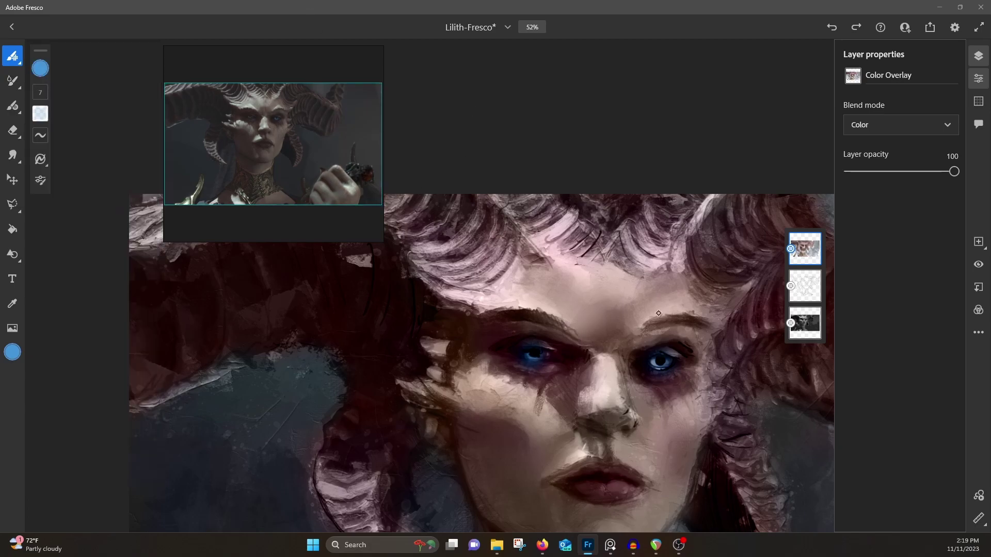
pyautogui.scroll(4, 529, 354)
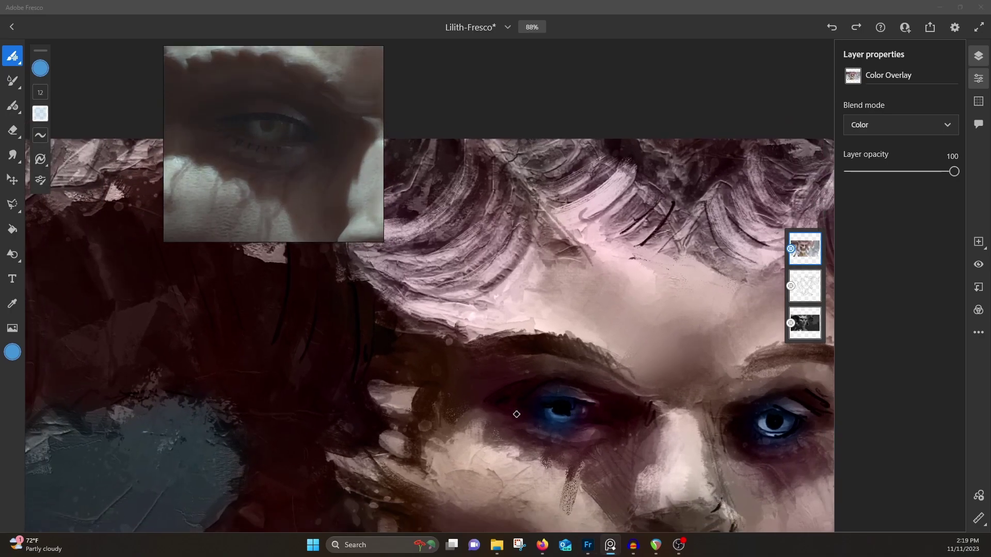
pyautogui.keyDown('alt'); pyautogui.click(515, 414); pyautogui.keyUp('alt')
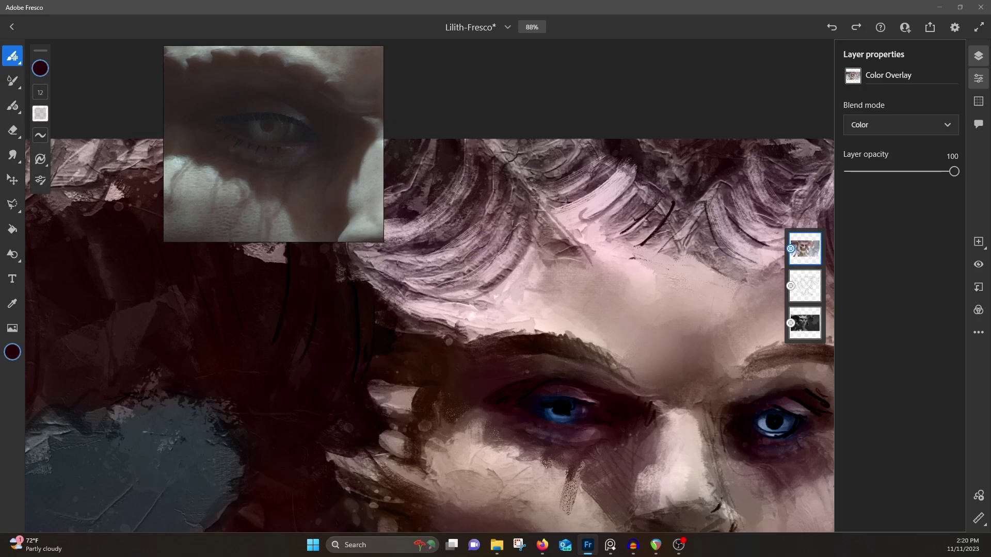
# Step: Show the whole face in the reference, sample the dark lip red, and define the edges of the lips
pyautogui.hotkey('alt', 'Tab')
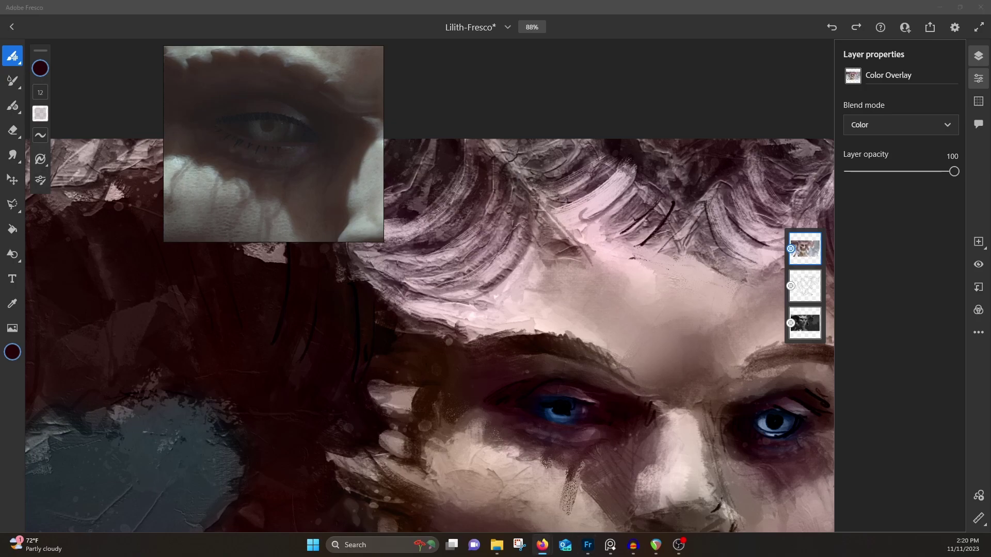
pyautogui.scroll(-5, 495, 273)
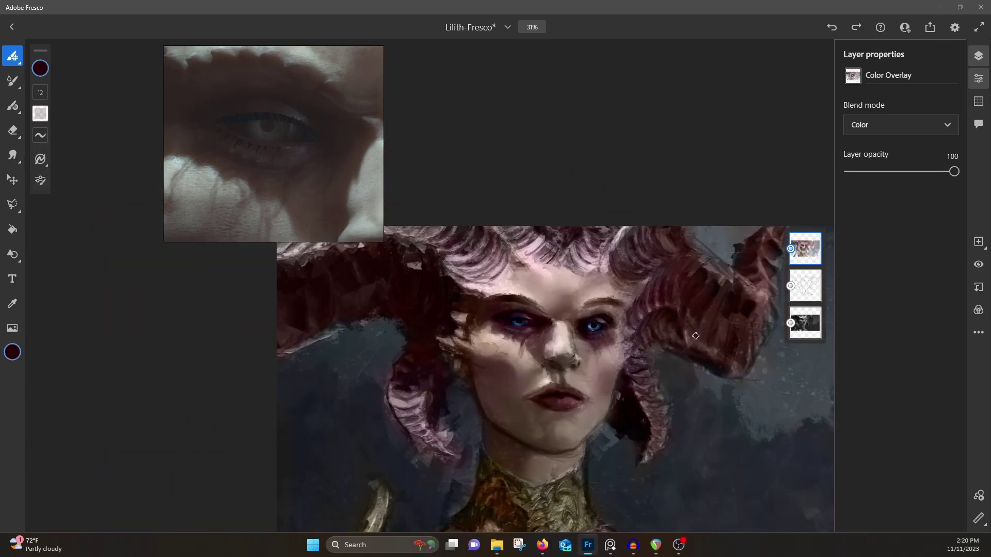
pyautogui.click(310, 166)
pyautogui.scroll(-5, 310, 165)
pyautogui.scroll(5, 579, 413)
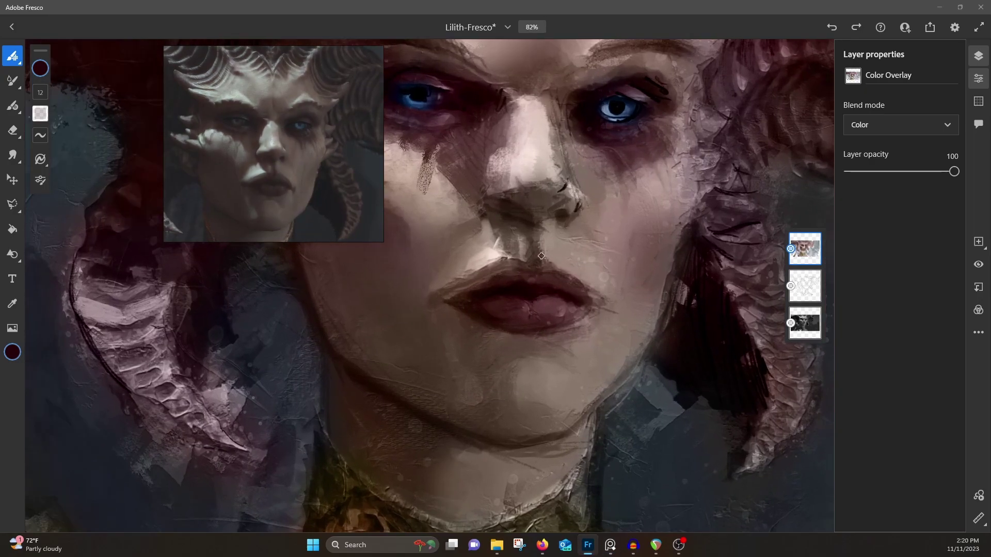
pyautogui.keyDown('alt'); pyautogui.click(501, 280); pyautogui.keyUp('alt')
pyautogui.press(']')
pyautogui.press(']')
pyautogui.press(']')
# Step: Choose a deeper, saturated red, tint the tip of the nose, and save the document
pyautogui.click(14, 351)
pyautogui.click(139, 202)
pyautogui.click(107, 206)
pyautogui.moveTo(527, 195); pyautogui.dragTo(540, 202)
pyautogui.hotkey('ctrl', 's')
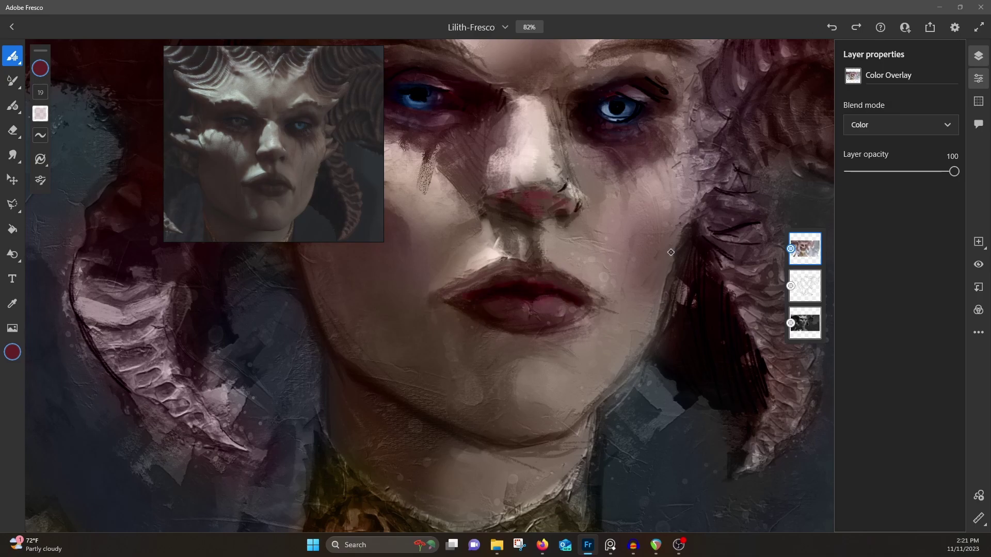
# Step: Sample the dark blue background and clean up the color spill around the hanging horns at brush size 36
pyautogui.keyDown('alt'); pyautogui.click(252, 345); pyautogui.keyUp('alt')
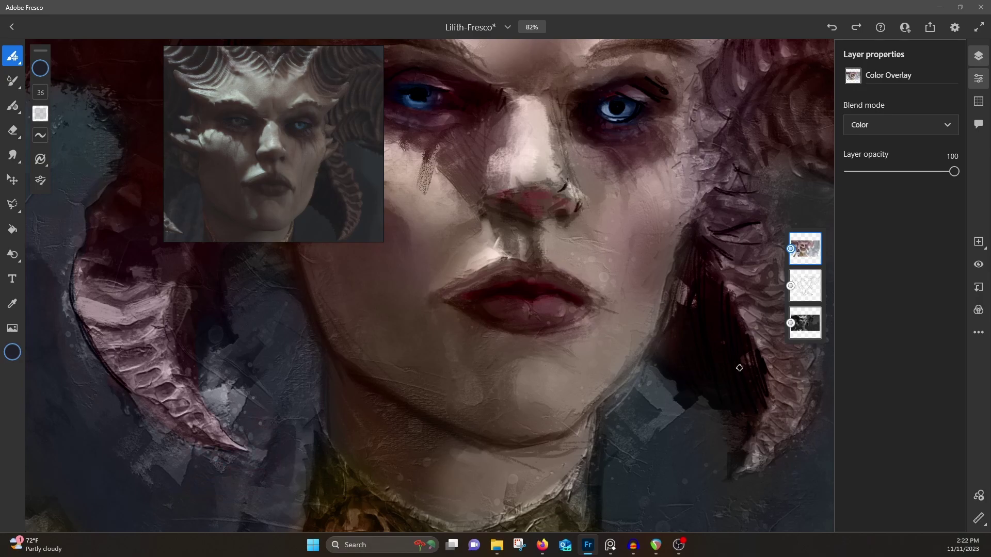
pyautogui.moveTo(720, 416); pyautogui.dragTo(595, 442)
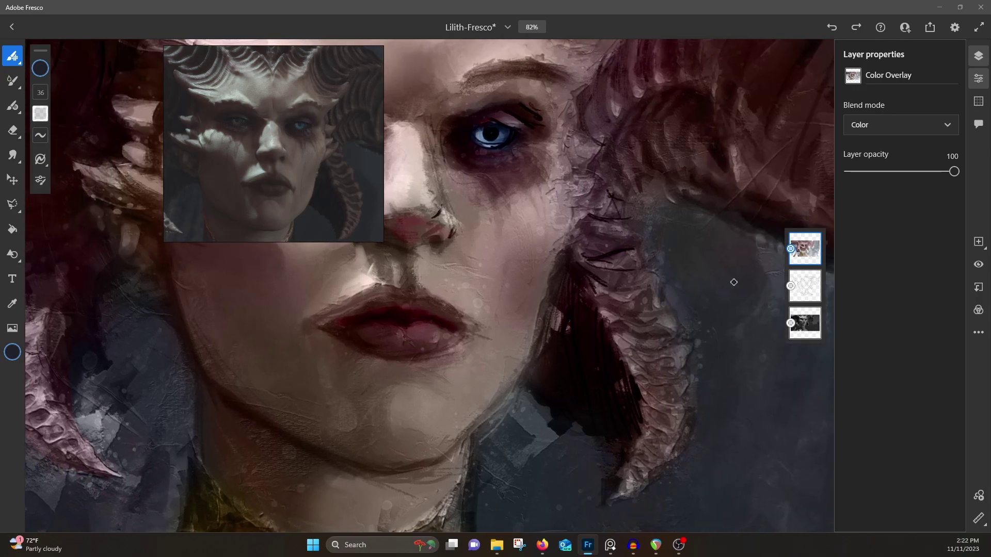
pyautogui.scroll(-2, 726, 283)
pyautogui.moveTo(725, 129); pyautogui.dragTo(560, 256)
pyautogui.moveTo(702, 274); pyautogui.dragTo(701, 119)
pyautogui.moveTo(464, 207); pyautogui.dragTo(697, 336)
pyautogui.scroll(2, 529, 305)
# Step: Neutralize the olive color spill around the curved shoulder spike with sampled dark background color
pyautogui.moveTo(206, 464); pyautogui.dragTo(556, 301)
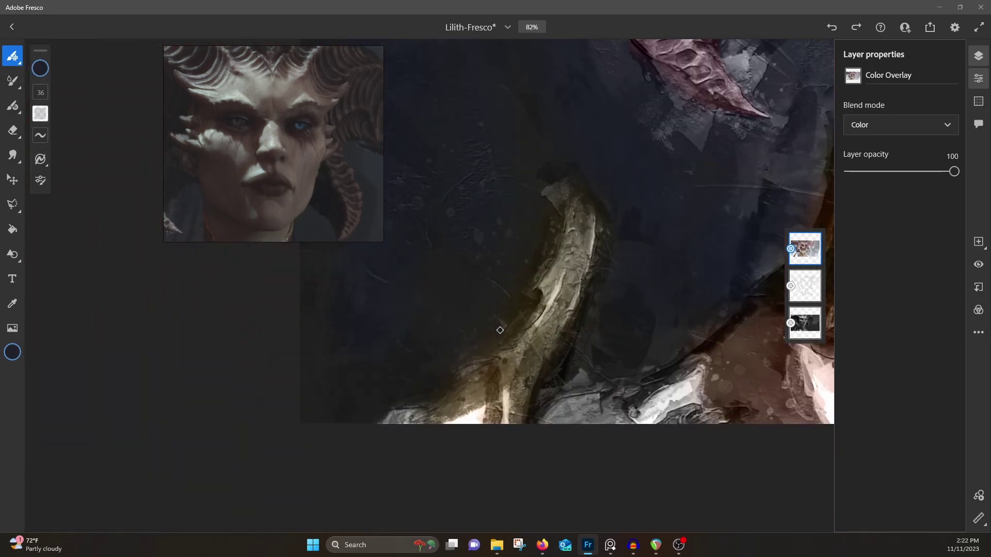
pyautogui.press('i')
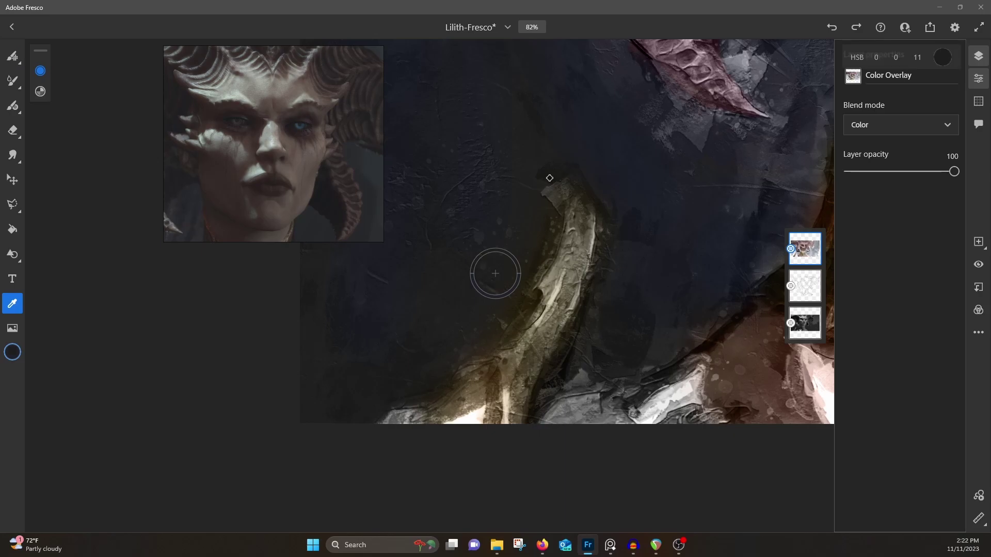
pyautogui.press('b')
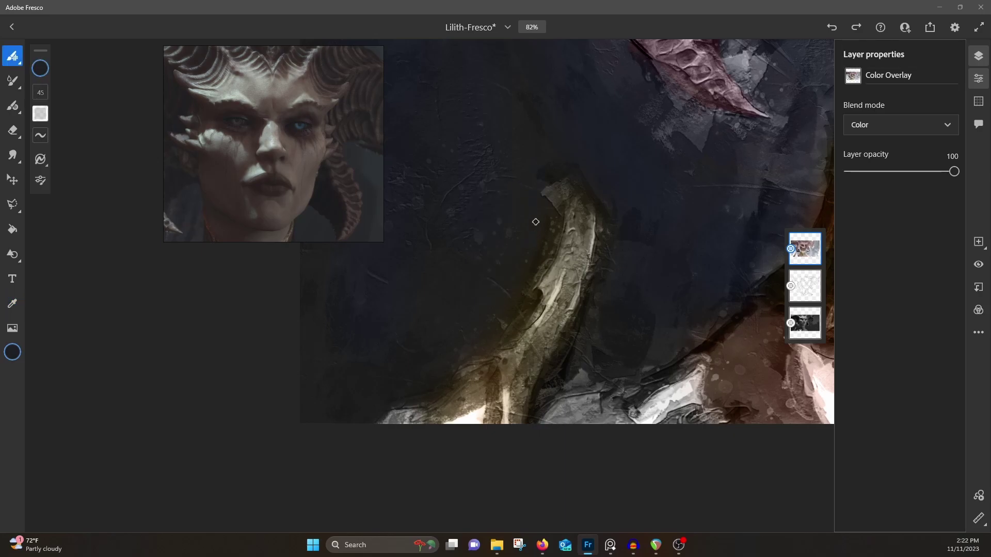
pyautogui.scroll(-10, 331, 350)
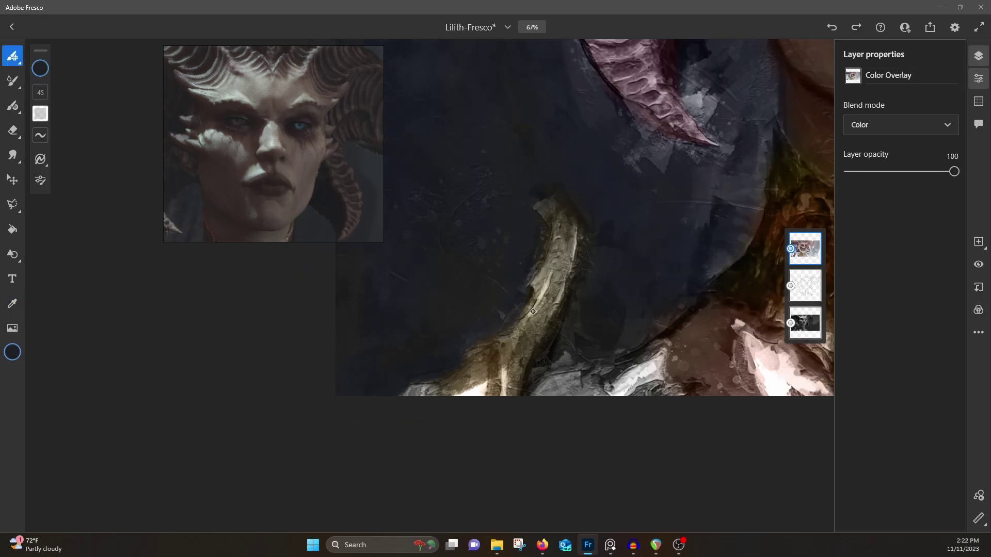
# Step: Sample the dark maroon tones around the shadowed eye and touch up the eye-socket color
pyautogui.scroll(10, 596, 157)
pyautogui.scroll(-1, 597, 158)
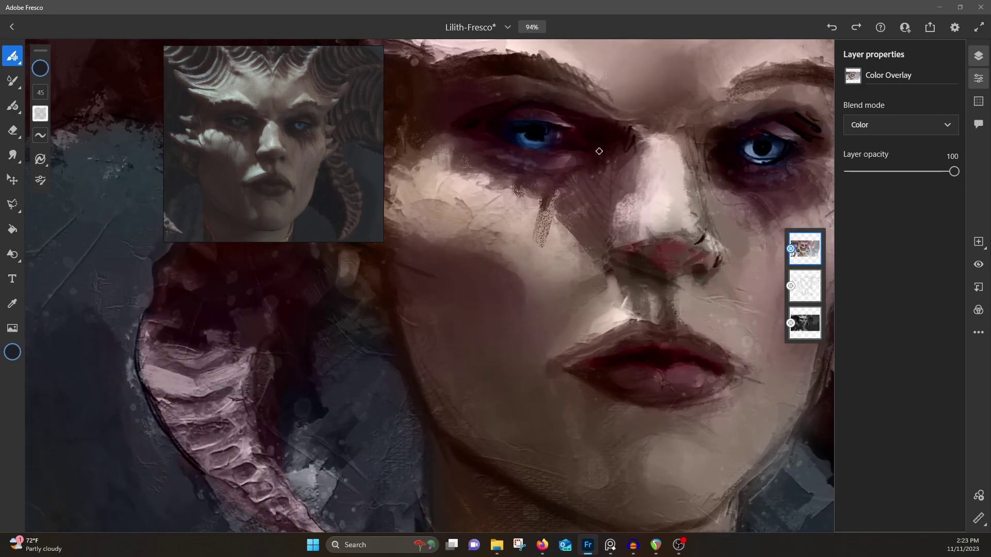
pyautogui.keyDown('alt'); pyautogui.click(559, 143); pyautogui.keyUp('alt')
pyautogui.keyDown('alt'); pyautogui.click(522, 119); pyautogui.keyUp('alt')
pyautogui.scroll(-5, 677, 225)
pyautogui.scroll(2, 676, 226)
# Step: Add a new layer above the Color Overlay layer and name it "Mixer and Paint"
pyautogui.click(805, 249)
pyautogui.click(979, 242)
pyautogui.click(805, 230)
pyautogui.click(891, 75)
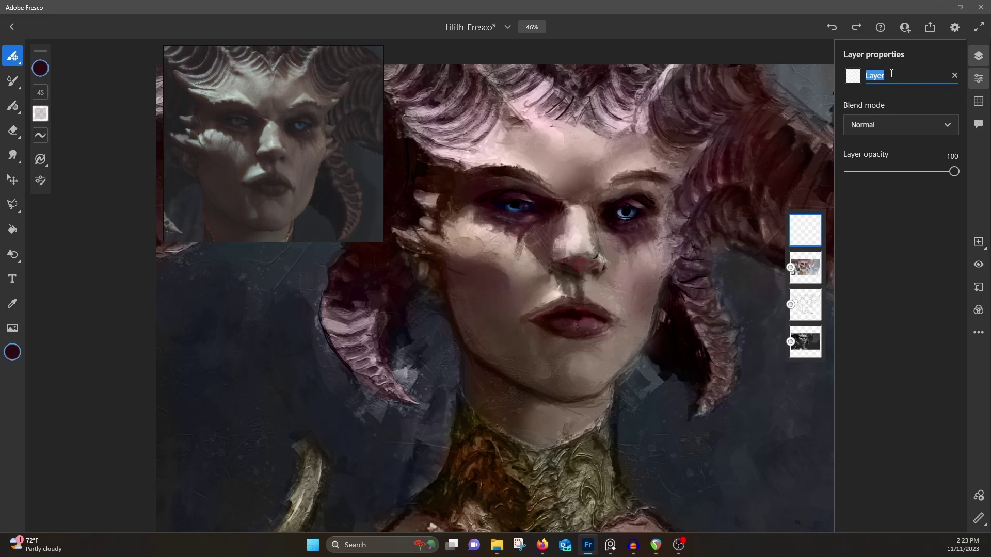
pyautogui.write('Mixer and Paint')
pyautogui.press('Return')
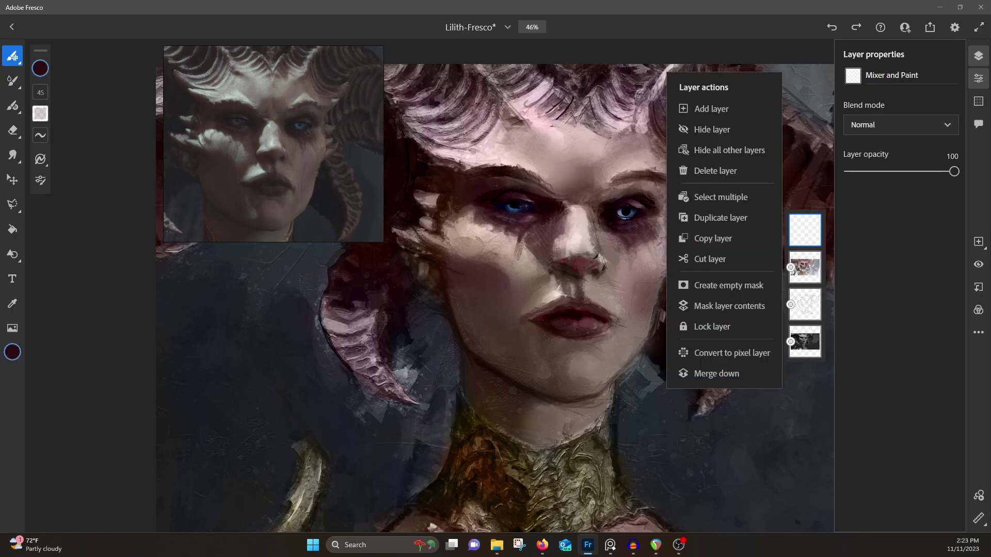
# Step: Select the Hard pastel brush from the Dry media set and dab it on the background beside the hanging horn
pyautogui.click(16, 63)
pyautogui.click(39, 160)
pyautogui.click(85, 249)
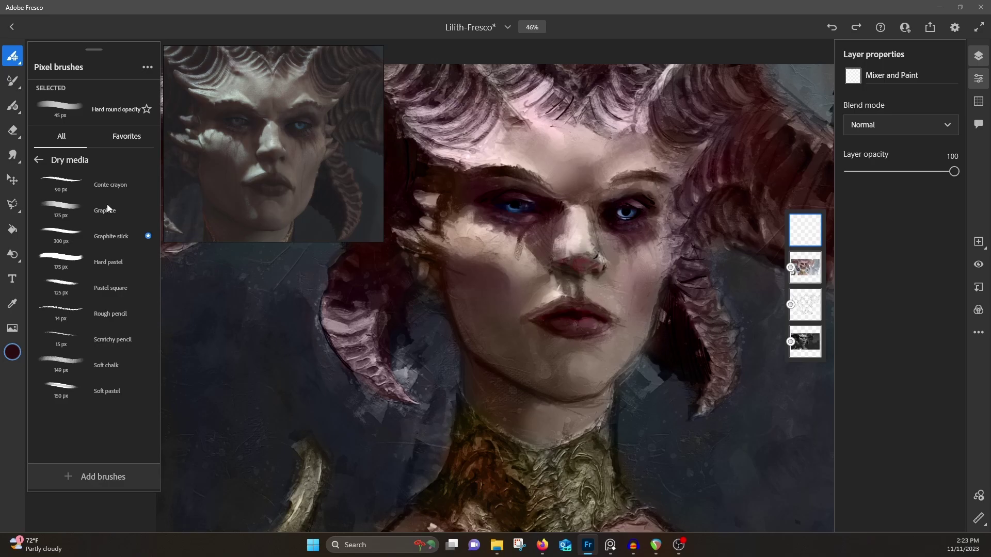
pyautogui.click(110, 265)
pyautogui.click(304, 332)
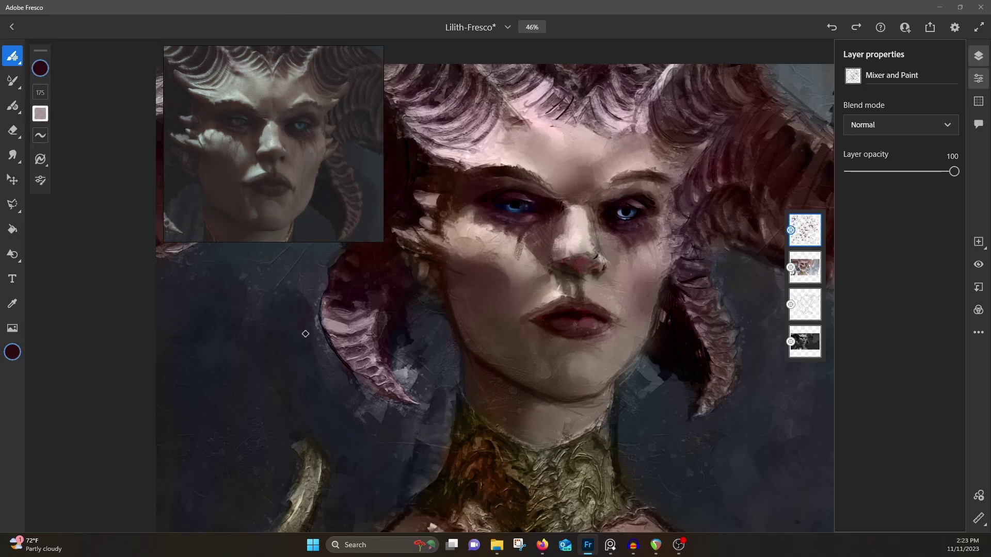
# Step: Sample the dark blue background and paint textured pastel strokes along the outer edge of the hanging horn at size 156
pyautogui.scroll(5, 309, 325)
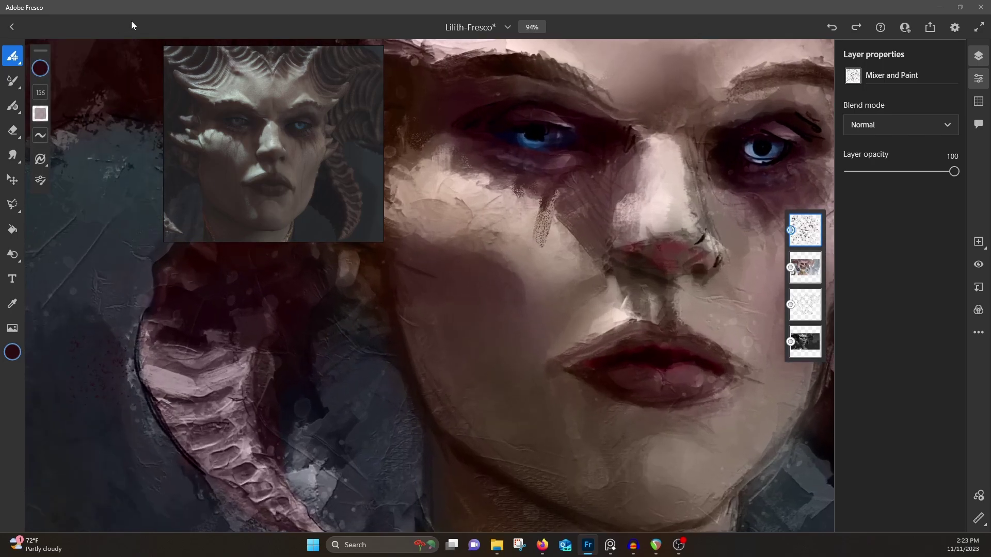
pyautogui.keyDown('alt'); pyautogui.click(332, 389); pyautogui.keyUp('alt')
pyautogui.moveTo(412, 294)
pyautogui.mouseDown()
pyautogui.moveTo(422, 330)
pyautogui.moveTo(410, 281)
pyautogui.mouseUp()
pyautogui.moveTo(436, 390); pyautogui.dragTo(434, 351)
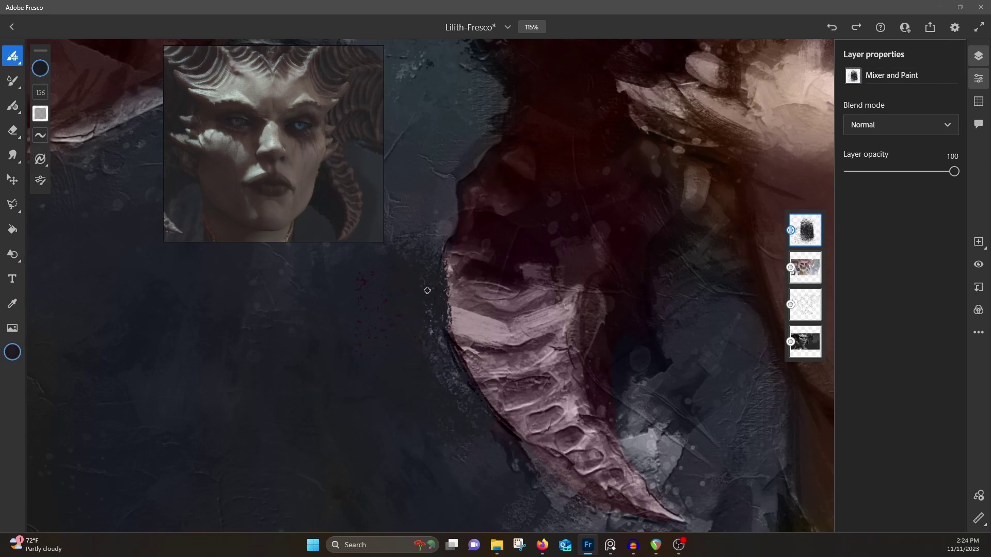
pyautogui.moveTo(497, 225); pyautogui.dragTo(575, 433)
pyautogui.moveTo(467, 238); pyautogui.dragTo(503, 255)
# Step: Sample the blue-grey background and rework the lower edge of the large horn with pastel strokes
pyautogui.moveTo(368, 306); pyautogui.dragTo(513, 269)
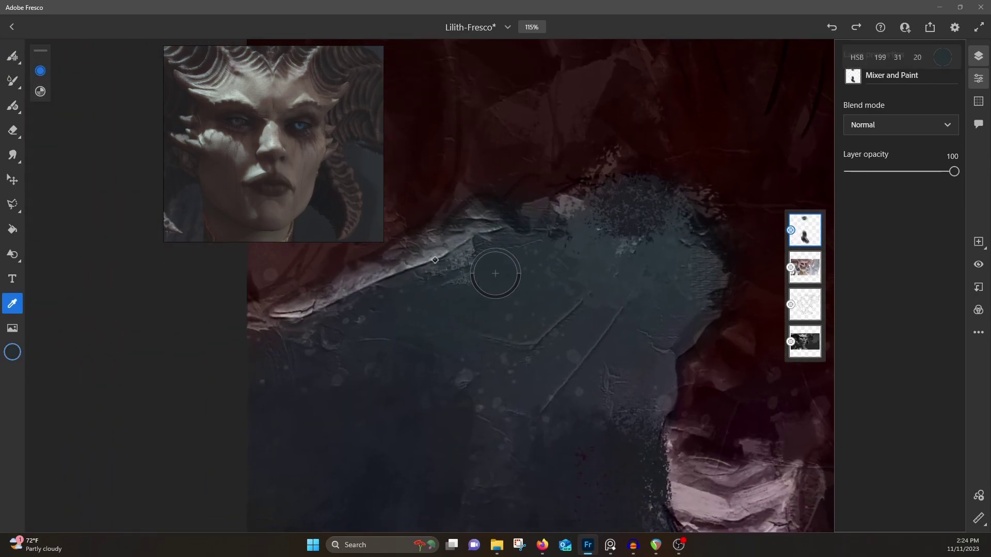
pyautogui.keyDown('alt'); pyautogui.click(348, 258); pyautogui.keyUp('alt')
pyautogui.moveTo(289, 304); pyautogui.dragTo(365, 265)
# Step: Sample the pale mauve highlight and add textured pastel strokes along the upper ridge of the large horn
pyautogui.moveTo(677, 137); pyautogui.dragTo(668, 460)
pyautogui.keyDown('alt'); pyautogui.click(518, 197); pyautogui.keyUp('alt')
pyautogui.moveTo(519, 199); pyautogui.dragTo(411, 250)
pyautogui.moveTo(308, 299); pyautogui.dragTo(287, 289)
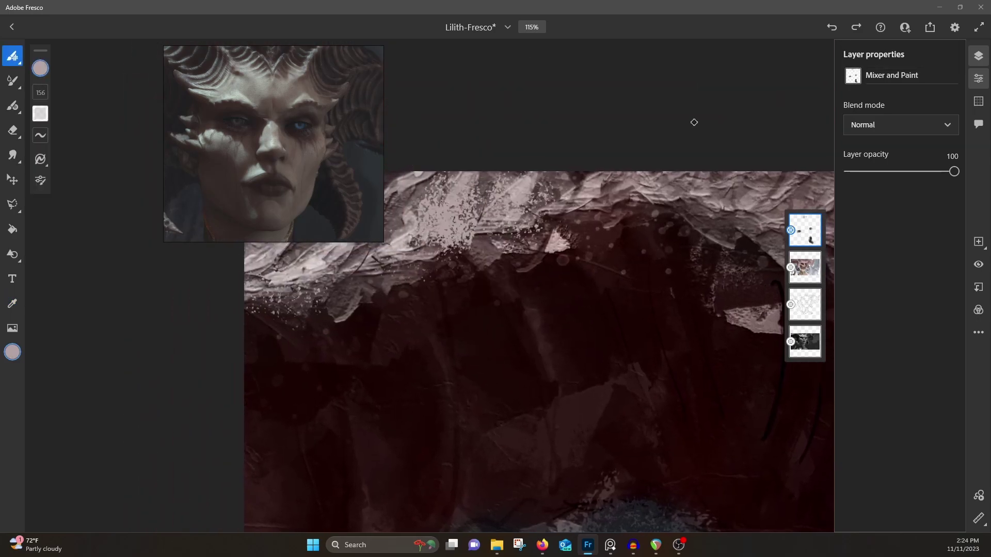
# Step: Switch to a smoother brush at size 125, sample the grey-blue background, and repaint the gap inside the opposite horn's curve
pyautogui.hotkey('ctrl', '-')
pyautogui.hotkey('ctrl', '-')
pyautogui.moveTo(670, 354); pyautogui.dragTo(542, 317)
pyautogui.hotkey('ctrl', '=')
pyautogui.scroll(-5, 669, 326)
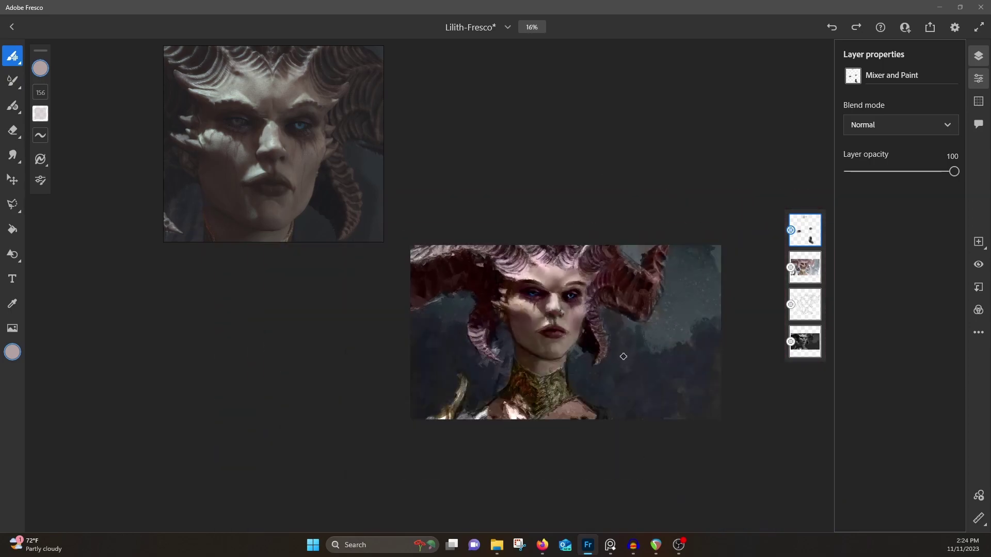
pyautogui.scroll(7, 588, 286)
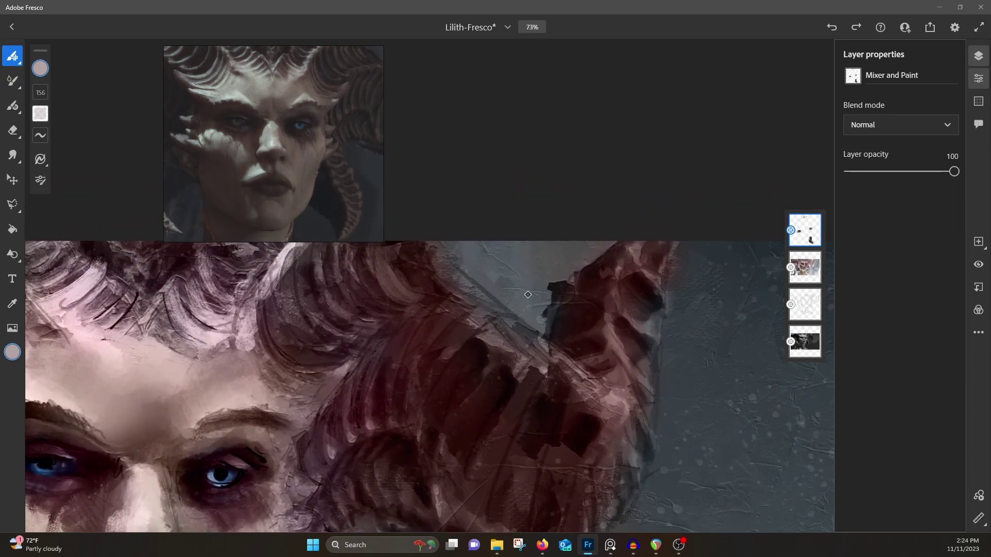
pyautogui.click(21, 58)
pyautogui.click(107, 213)
pyautogui.click(477, 254)
pyautogui.keyDown('alt'); pyautogui.click(494, 274); pyautogui.keyUp('alt')
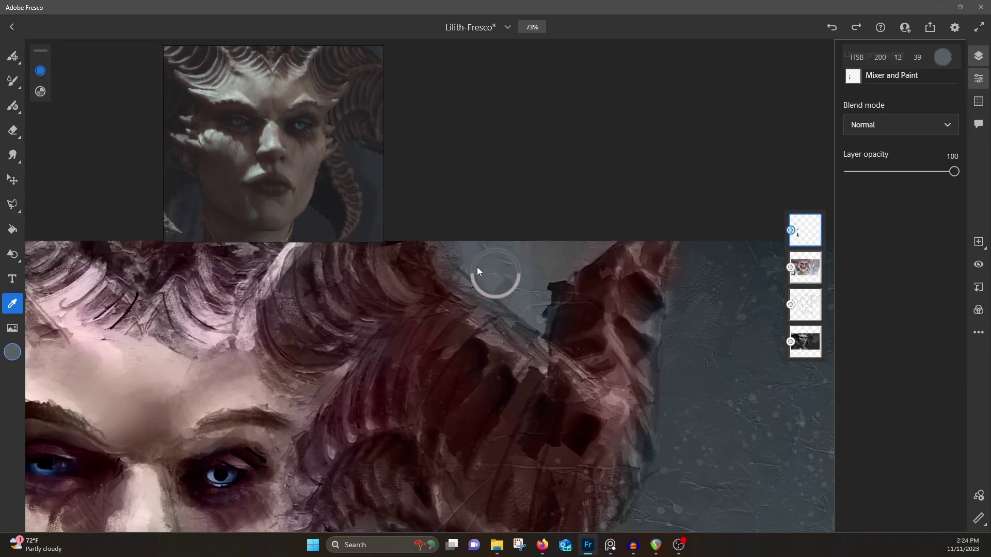
pyautogui.moveTo(463, 261)
pyautogui.mouseDown()
pyautogui.moveTo(454, 289)
pyautogui.moveTo(516, 320)
pyautogui.moveTo(552, 305)
pyautogui.moveTo(619, 247)
pyautogui.mouseUp()
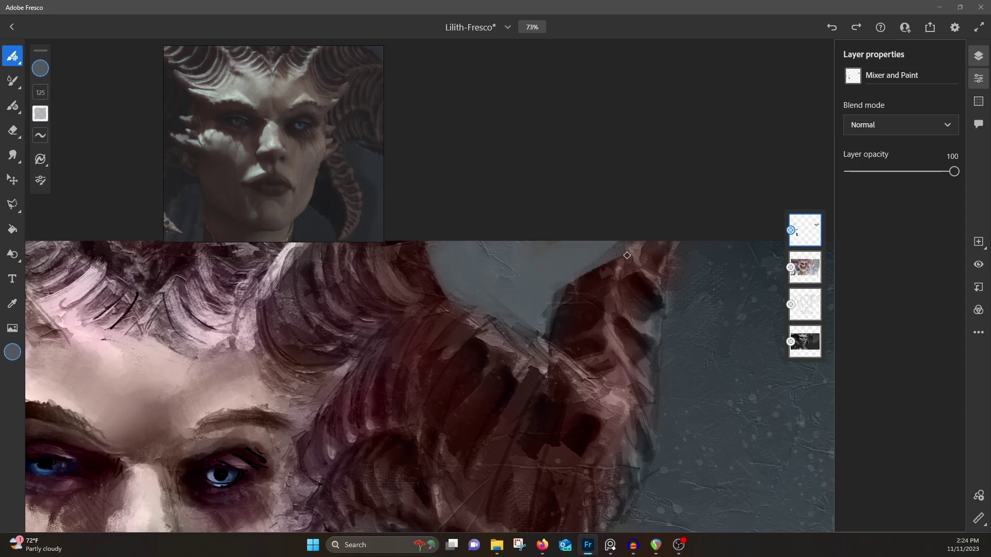
# Step: Sample the dark blue background and repaint the areas beneath the large horn and between the hanging horn and the jaw
pyautogui.moveTo(631, 405); pyautogui.dragTo(570, 258)
pyautogui.keyDown('alt'); pyautogui.click(349, 410); pyautogui.keyUp('alt')
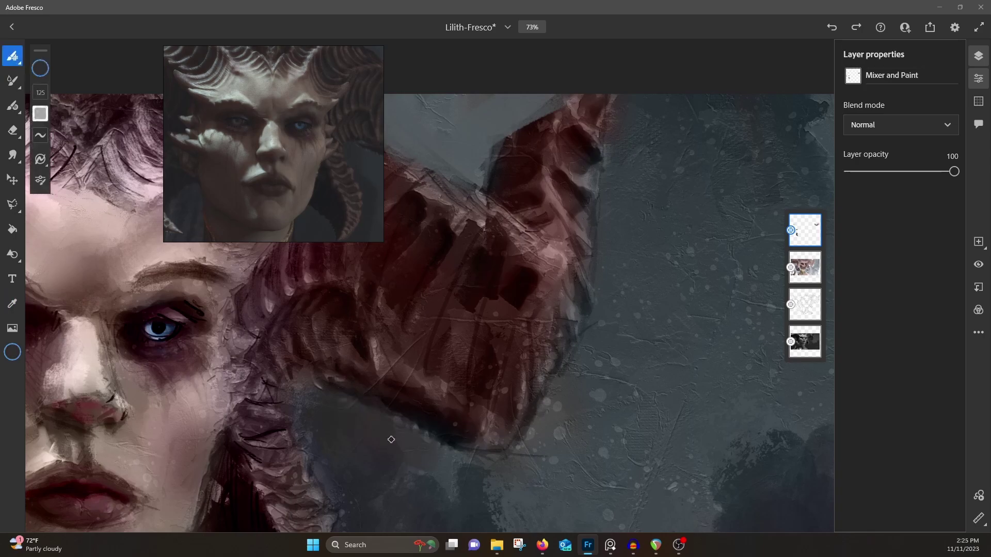
pyautogui.moveTo(299, 391)
pyautogui.mouseDown()
pyautogui.moveTo(663, 233)
pyautogui.moveTo(847, 217)
pyautogui.mouseUp()
pyautogui.press('alt')
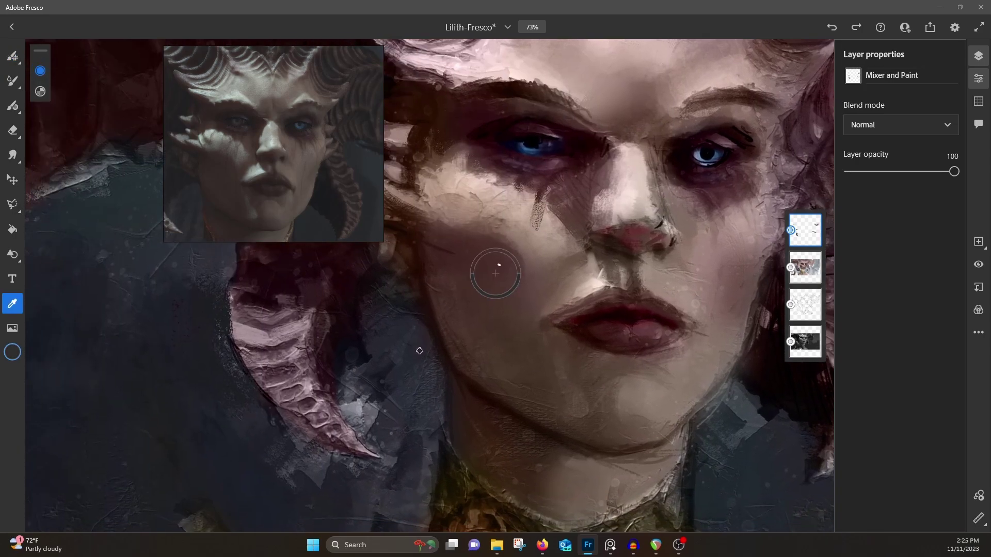
pyautogui.moveTo(420, 351); pyautogui.dragTo(382, 299)
pyautogui.moveTo(352, 367); pyautogui.dragTo(351, 343)
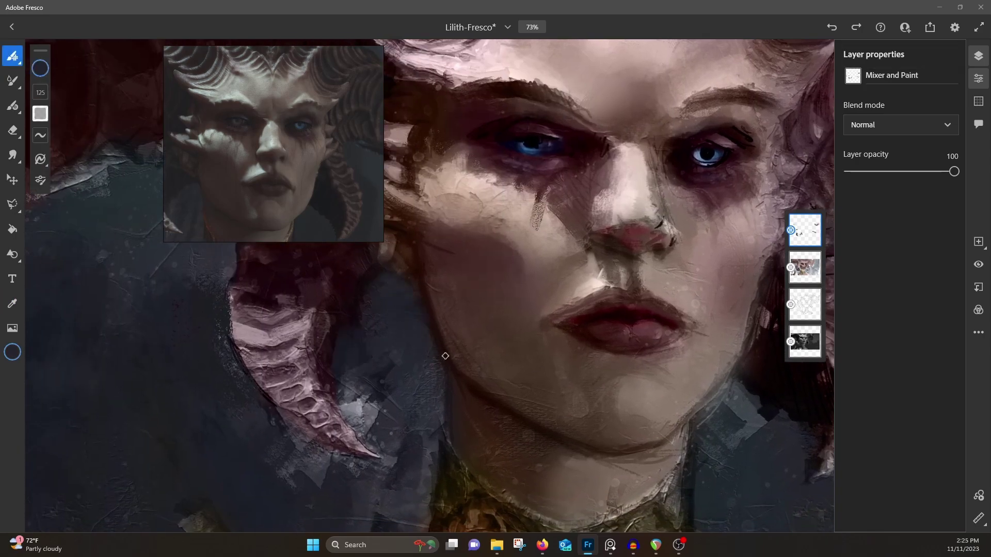
# Step: Sample nearby dark blues and smooth the background around the hanging horn and under the curve of the large horn
pyautogui.keyDown('alt'); pyautogui.click(416, 408); pyautogui.keyUp('alt')
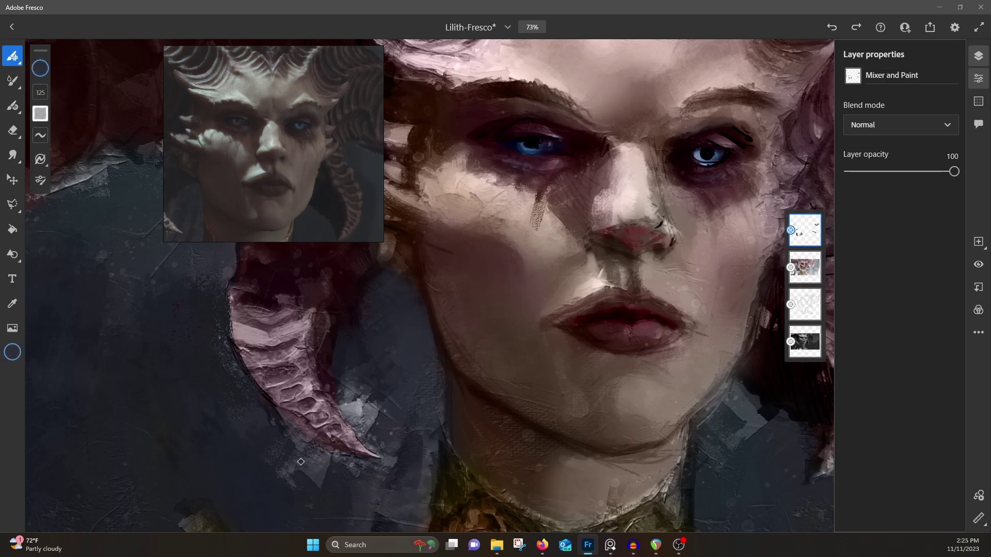
pyautogui.keyDown('alt'); pyautogui.click(202, 328); pyautogui.keyUp('alt')
pyautogui.moveTo(328, 309); pyautogui.dragTo(525, 459)
pyautogui.keyDown('alt'); pyautogui.click(470, 337); pyautogui.keyUp('alt')
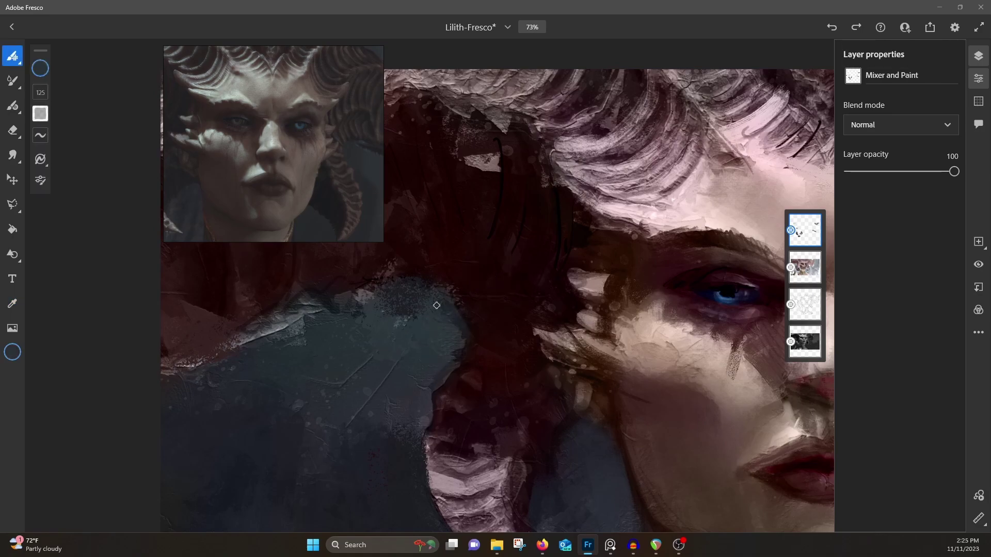
pyautogui.scroll(5, 586, 311)
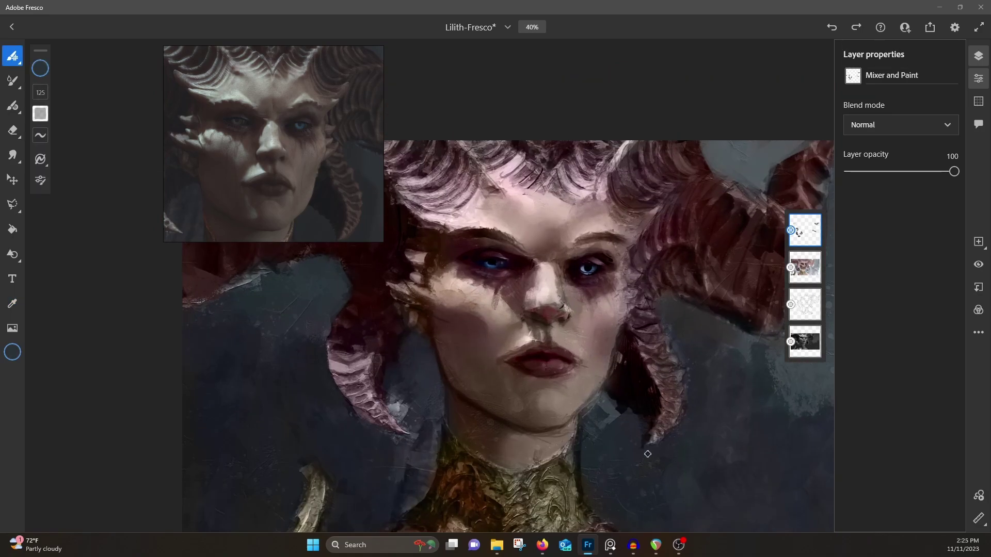
# Step: Sample a near-black shadow and deepen the inner side of the hanging horn on the shaded side of the face
pyautogui.keyDown('alt'); pyautogui.click(496, 268); pyautogui.keyUp('alt')
pyautogui.moveTo(503, 235)
pyautogui.mouseDown()
pyautogui.moveTo(465, 267)
pyautogui.moveTo(484, 282)
pyautogui.mouseUp()
pyautogui.moveTo(512, 234); pyautogui.dragTo(533, 262)
pyautogui.moveTo(538, 235); pyautogui.dragTo(694, 401)
pyautogui.keyDown('alt'); pyautogui.click(696, 376); pyautogui.keyUp('alt')
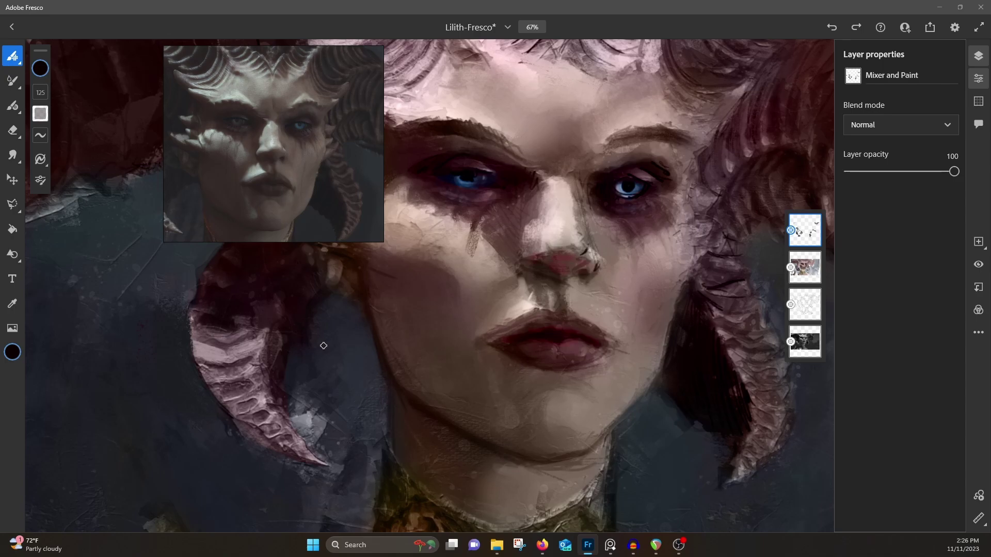
# Step: Reposition the reference on the opposite large horn and choose the Rake pressure brush from the Rakes set
pyautogui.scroll(-3, 324, 346)
pyautogui.moveTo(172, 122); pyautogui.dragTo(307, 123)
pyautogui.scroll(-1, 307, 123)
pyautogui.scroll(3, 356, 336)
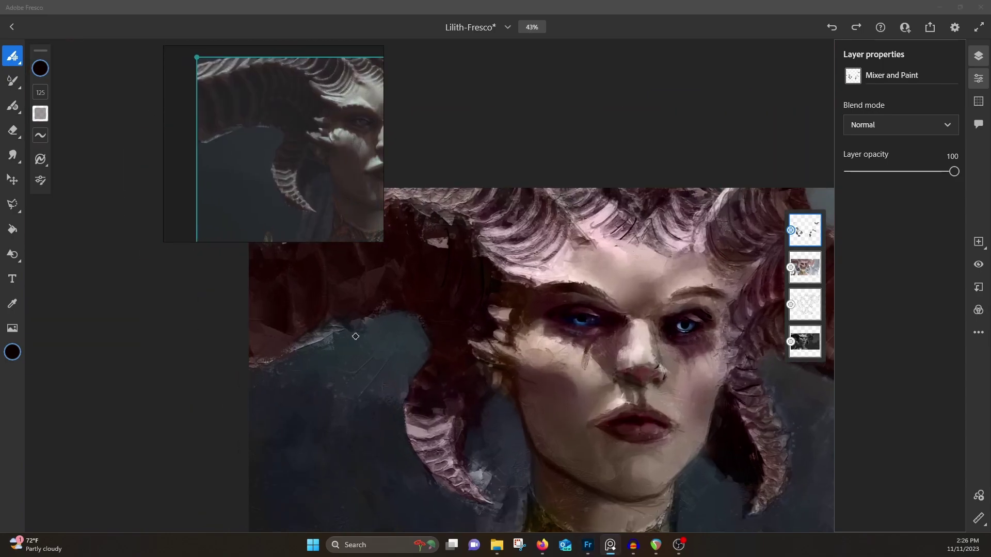
pyautogui.moveTo(389, 274); pyautogui.dragTo(554, 268)
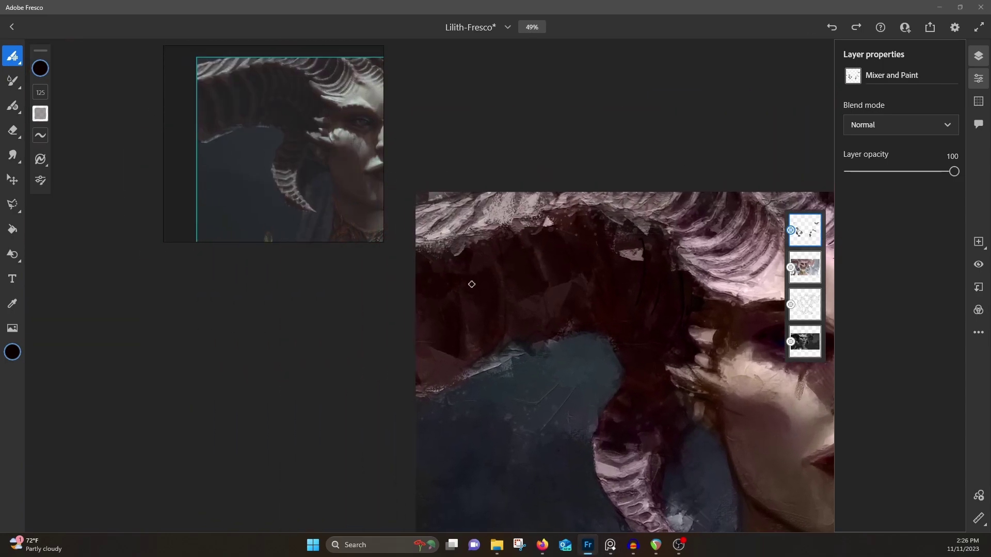
pyautogui.click(13, 56)
pyautogui.click(54, 161)
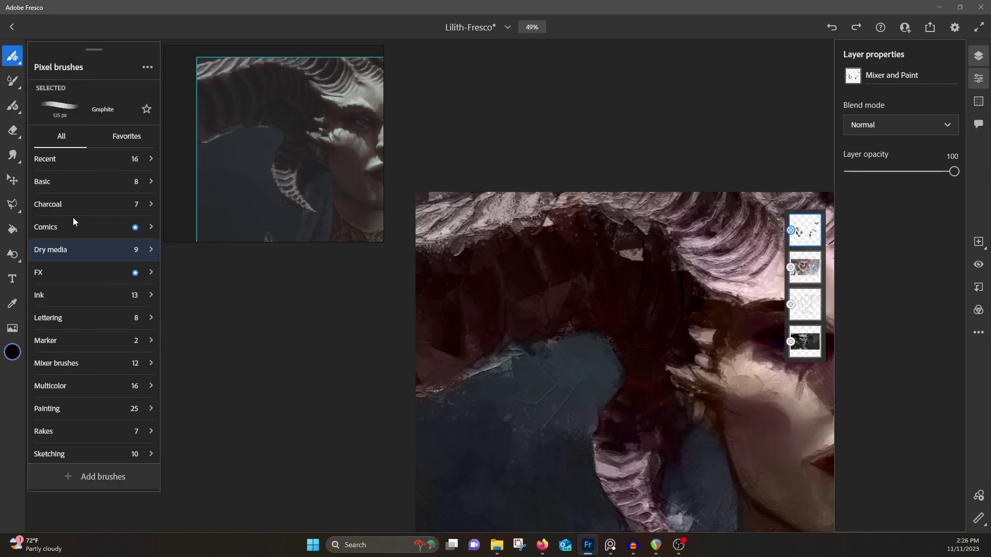
pyautogui.click(111, 431)
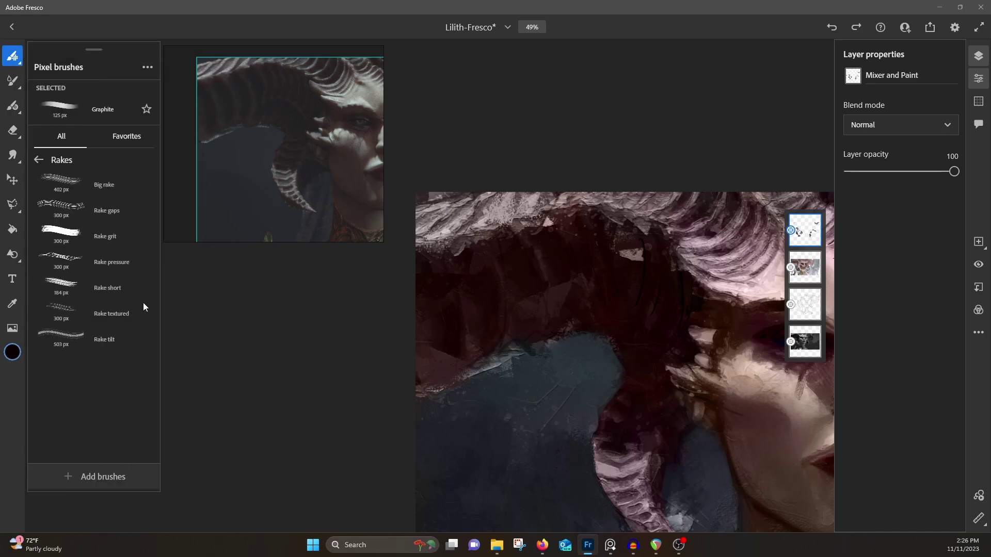
pyautogui.click(111, 262)
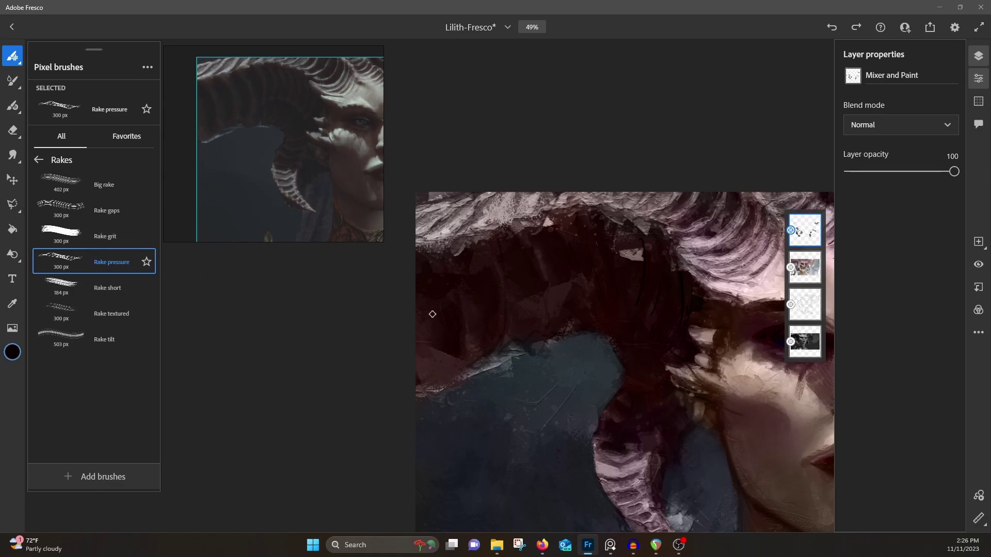
# Step: Sample a dark maroon and rake curved ridge strokes across the shadowed large horn at size 300
pyautogui.moveTo(447, 343)
pyautogui.mouseDown()
pyautogui.moveTo(427, 314)
pyautogui.moveTo(472, 224)
pyautogui.moveTo(474, 263)
pyautogui.moveTo(522, 275)
pyautogui.moveTo(510, 252)
pyautogui.moveTo(554, 307)
pyautogui.moveTo(540, 243)
pyautogui.moveTo(593, 239)
pyautogui.moveTo(643, 277)
pyautogui.mouseUp()
pyautogui.scroll(-3, 594, 249)
pyautogui.keyDown('alt'); pyautogui.click(495, 274); pyautogui.keyUp('alt')
pyautogui.moveTo(586, 318); pyautogui.dragTo(617, 325)
pyautogui.moveTo(754, 193)
pyautogui.mouseDown()
pyautogui.moveTo(610, 202)
pyautogui.moveTo(603, 274)
pyautogui.mouseUp()
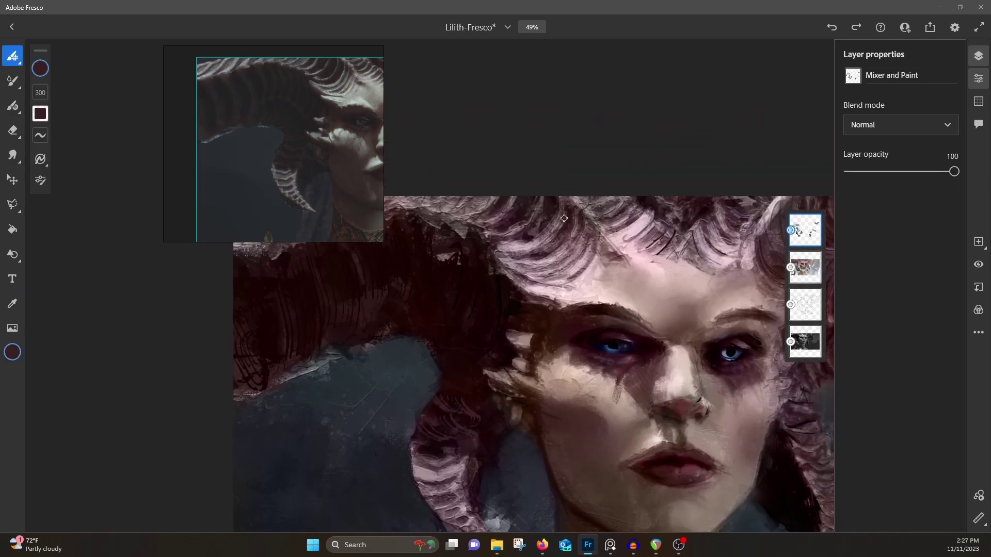
# Step: Switch to the Rake grit brush and set its size to 42
pyautogui.click(12, 55)
pyautogui.click(105, 235)
pyautogui.hscroll(10, 478, 312)
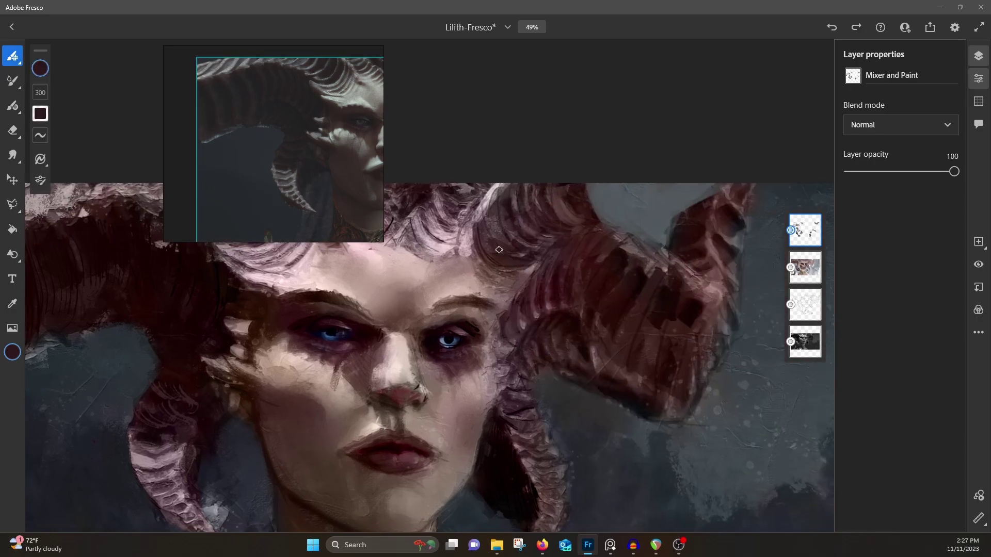
pyautogui.hscroll(-10, 478, 312)
pyautogui.scroll(-3, 657, 282)
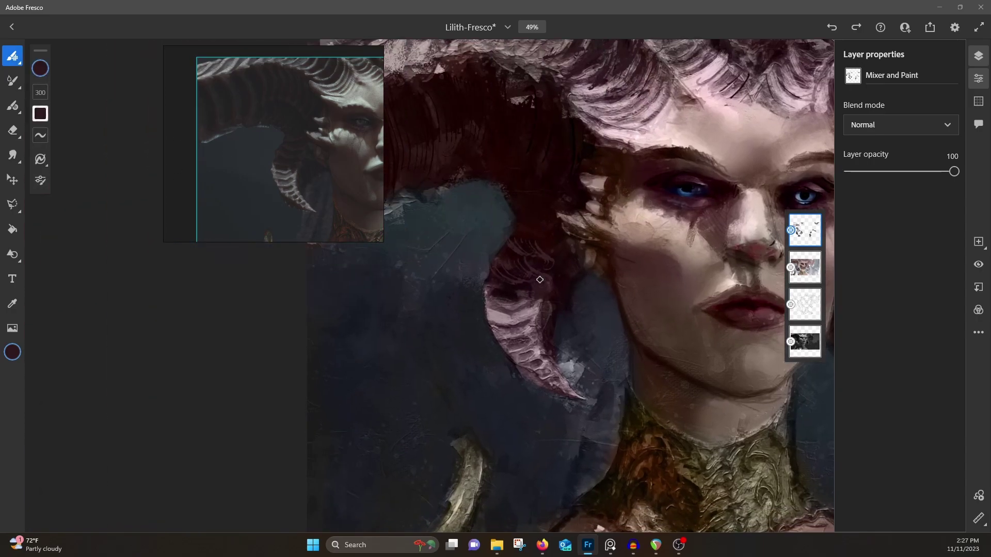
pyautogui.click(40, 92)
pyautogui.moveTo(62, 67); pyautogui.dragTo(62, 116)
# Step: Sample mauve and dark maroon tones and add gritty strokes to the hanging horn and its base beside the temple
pyautogui.click(512, 258)
pyautogui.keyDown('alt'); pyautogui.click(525, 267); pyautogui.keyUp('alt')
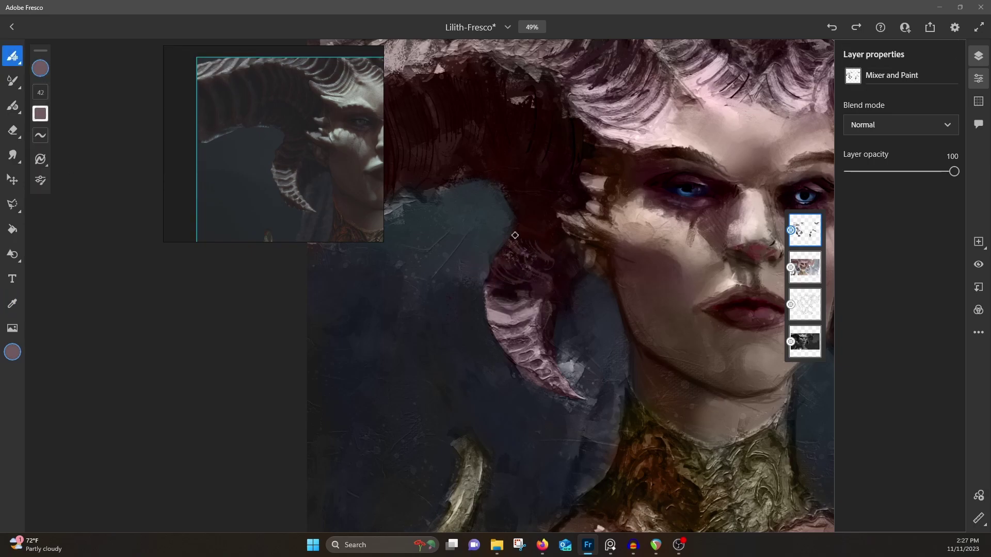
pyautogui.keyDown('alt'); pyautogui.click(512, 320); pyautogui.keyUp('alt')
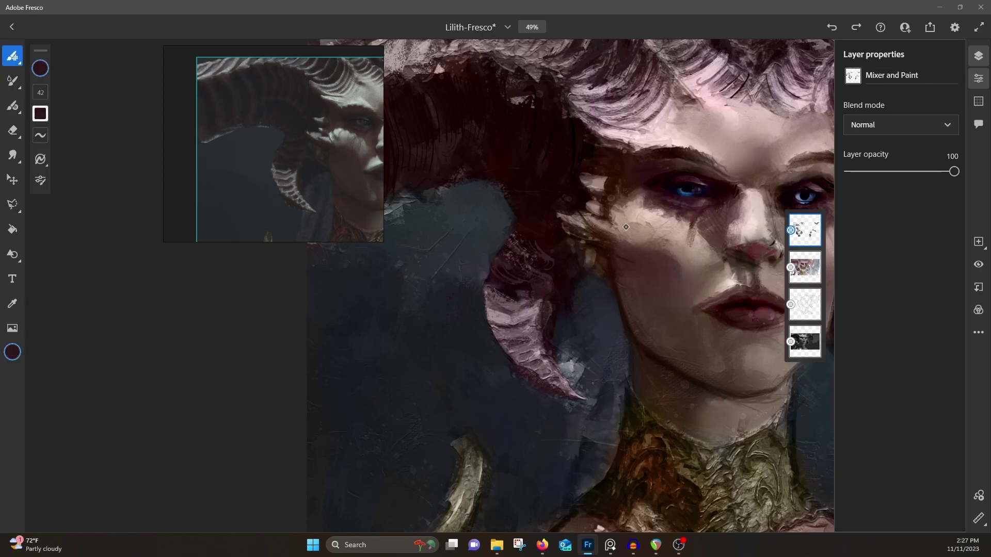
pyautogui.keyDown('alt'); pyautogui.click(561, 295); pyautogui.keyUp('alt')
pyautogui.keyDown('alt'); pyautogui.click(574, 278); pyautogui.keyUp('alt')
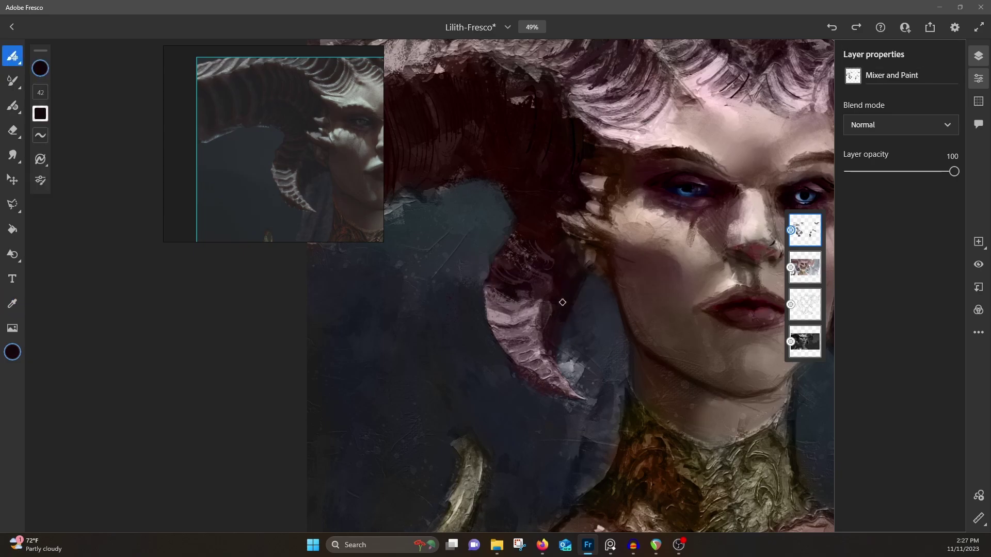
pyautogui.keyDown('alt'); pyautogui.click(576, 159); pyautogui.keyUp('alt')
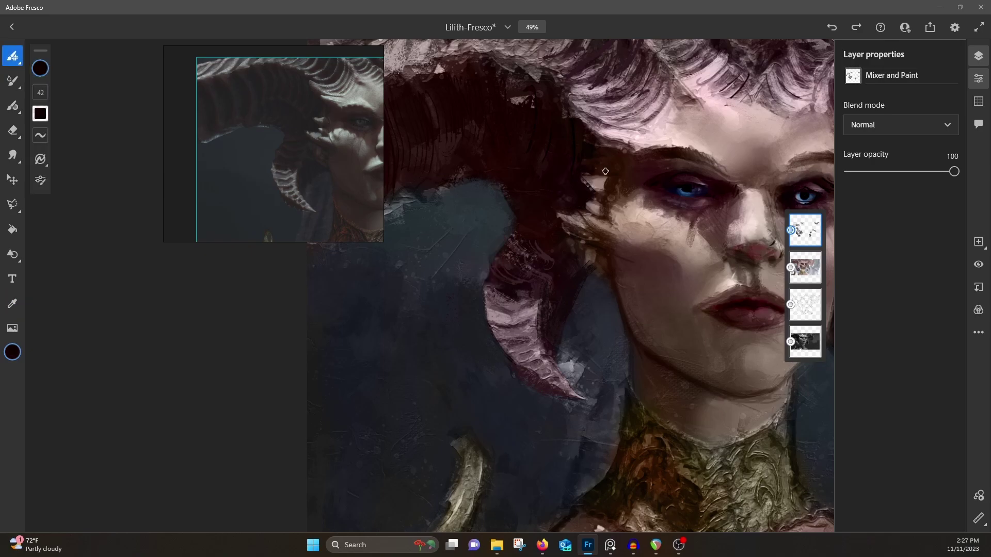
pyautogui.keyDown('alt'); pyautogui.click(575, 113); pyautogui.keyUp('alt')
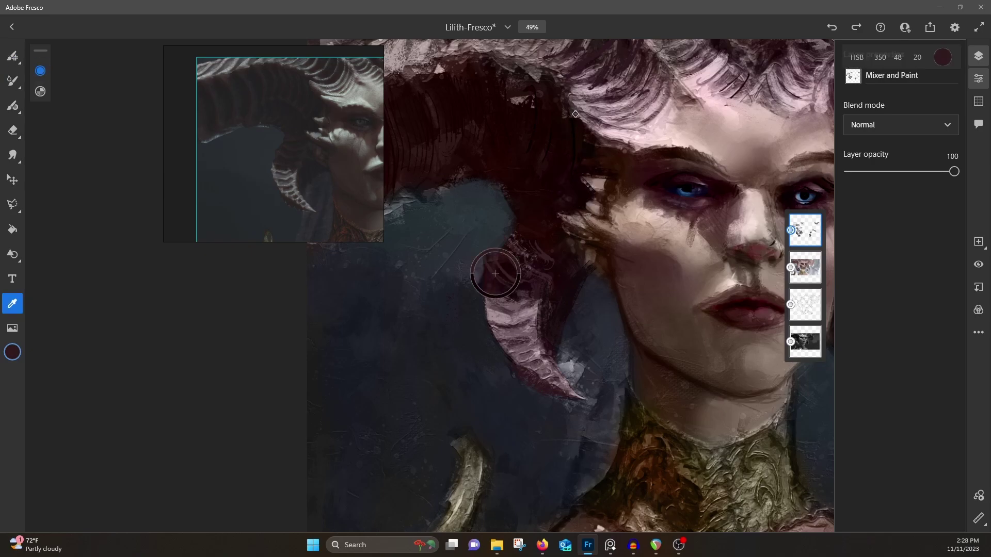
# Step: Rake dark gritty strokes along the upper edge of the large horn and into the adjoining forehead horn ridges
pyautogui.moveTo(558, 84); pyautogui.dragTo(599, 98)
pyautogui.moveTo(719, 144); pyautogui.dragTo(789, 243)
pyautogui.moveTo(422, 181)
pyautogui.mouseDown()
pyautogui.moveTo(454, 142)
pyautogui.moveTo(483, 142)
pyautogui.mouseUp()
pyautogui.moveTo(495, 165); pyautogui.dragTo(508, 151)
pyautogui.moveTo(517, 159)
pyautogui.mouseDown()
pyautogui.moveTo(558, 141)
pyautogui.moveTo(556, 151)
pyautogui.moveTo(599, 152)
pyautogui.mouseUp()
pyautogui.moveTo(599, 182); pyautogui.dragTo(629, 156)
pyautogui.moveTo(636, 209); pyautogui.dragTo(664, 177)
pyautogui.moveTo(619, 225); pyautogui.dragTo(664, 186)
pyautogui.moveTo(608, 225); pyautogui.dragTo(669, 189)
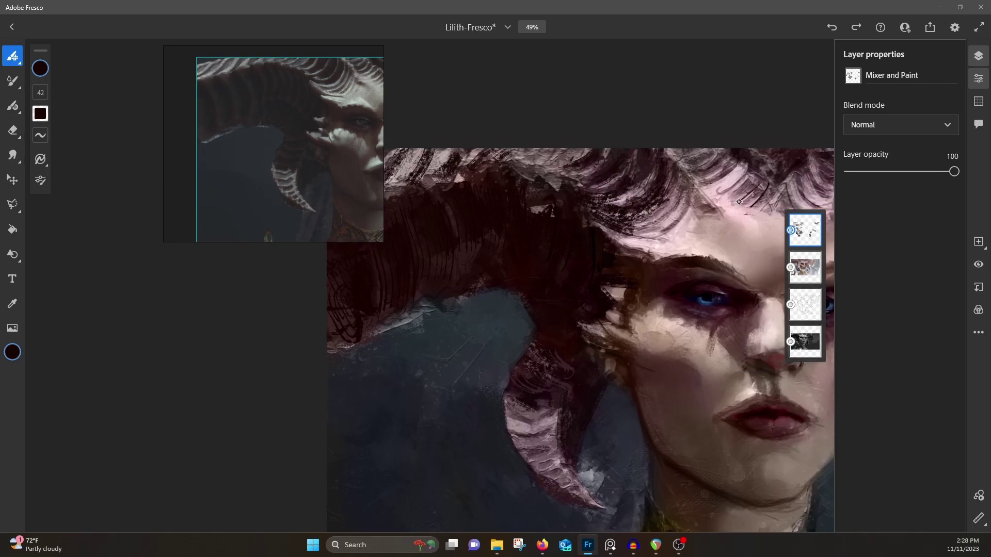
# Step: Deepen the grooves of the forehead horn above the brow with short near-black Rake grit strokes
pyautogui.moveTo(729, 85); pyautogui.dragTo(652, 55)
pyautogui.moveTo(569, 211); pyautogui.dragTo(614, 174)
pyautogui.moveTo(573, 215); pyautogui.dragTo(616, 171)
pyautogui.moveTo(703, 169); pyautogui.dragTo(631, 256)
pyautogui.moveTo(536, 223)
pyautogui.mouseDown()
pyautogui.moveTo(574, 203)
pyautogui.moveTo(583, 211)
pyautogui.mouseUp()
pyautogui.moveTo(557, 245); pyautogui.dragTo(591, 220)
pyautogui.moveTo(582, 262)
pyautogui.mouseDown()
pyautogui.moveTo(619, 232)
pyautogui.moveTo(630, 240)
pyautogui.mouseUp()
pyautogui.moveTo(730, 148); pyautogui.dragTo(655, 104)
# Step: Recenter the reference on the face and rake dark grooves into the central and opposite forehead horns
pyautogui.moveTo(305, 137); pyautogui.dragTo(208, 155)
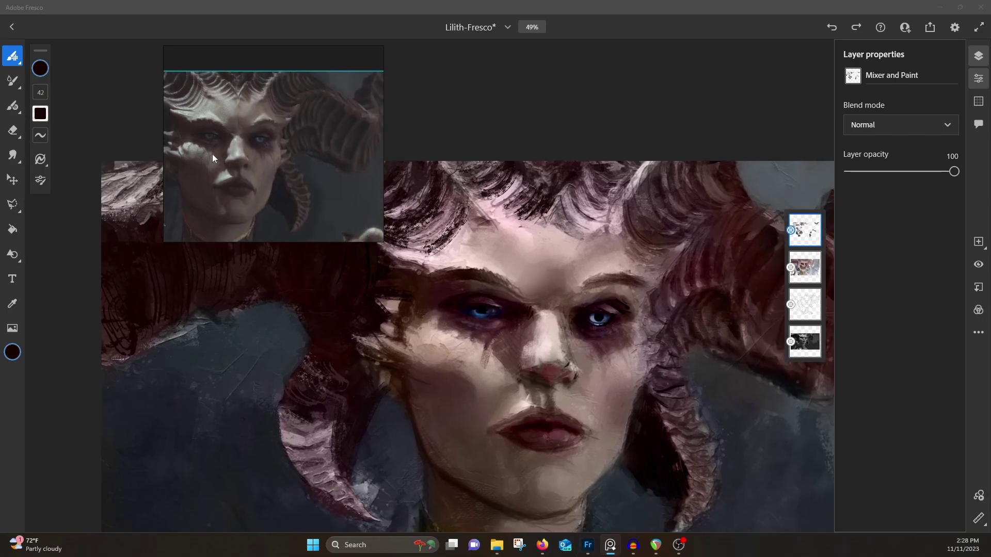
pyautogui.click(578, 214)
pyautogui.moveTo(591, 222)
pyautogui.mouseDown()
pyautogui.moveTo(570, 182)
pyautogui.moveTo(578, 184)
pyautogui.mouseUp()
pyautogui.moveTo(612, 203)
pyautogui.mouseDown()
pyautogui.moveTo(585, 164)
pyautogui.moveTo(659, 167)
pyautogui.mouseUp()
pyautogui.moveTo(676, 189)
pyautogui.mouseDown()
pyautogui.moveTo(674, 169)
pyautogui.moveTo(696, 215)
pyautogui.mouseUp()
pyautogui.moveTo(698, 165)
pyautogui.mouseDown()
pyautogui.moveTo(708, 207)
pyautogui.moveTo(728, 209)
pyautogui.mouseUp()
pyautogui.moveTo(733, 177); pyautogui.dragTo(738, 205)
pyautogui.moveTo(645, 201)
pyautogui.mouseDown()
pyautogui.moveTo(678, 232)
pyautogui.moveTo(699, 201)
pyautogui.mouseUp()
# Step: Switch to the Impressionist brush from the Painting set
pyautogui.click(12, 56)
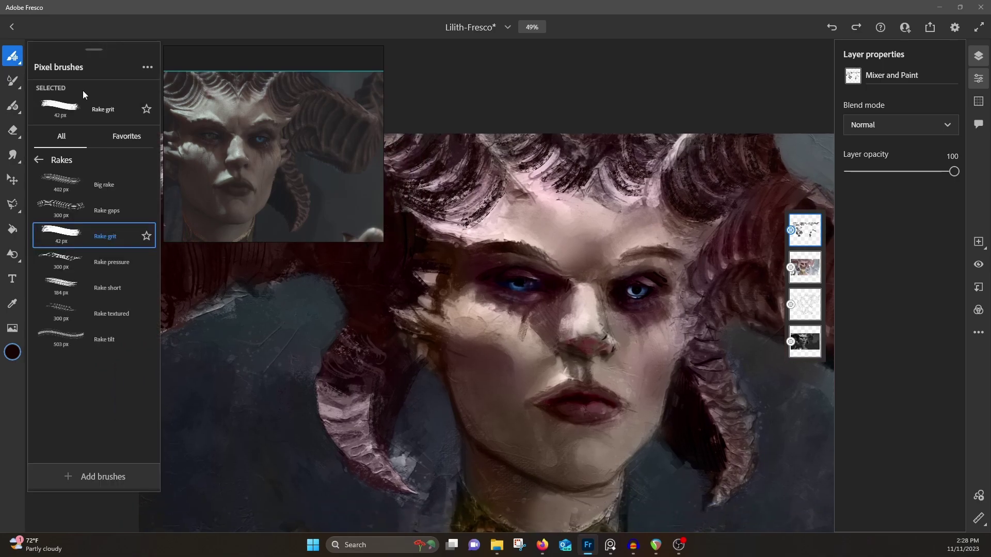
pyautogui.click(38, 161)
pyautogui.click(96, 410)
pyautogui.scroll(-3, 100, 351)
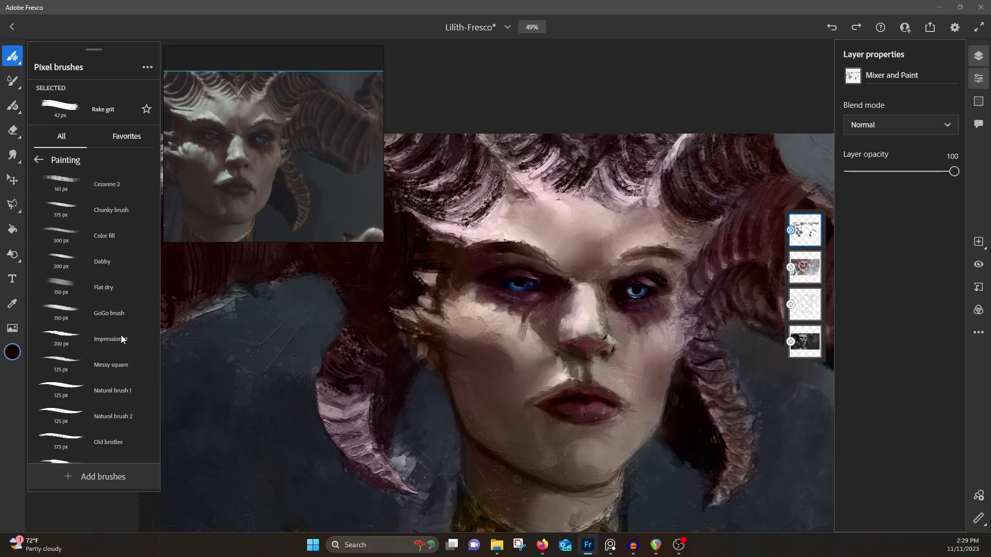
pyautogui.click(119, 339)
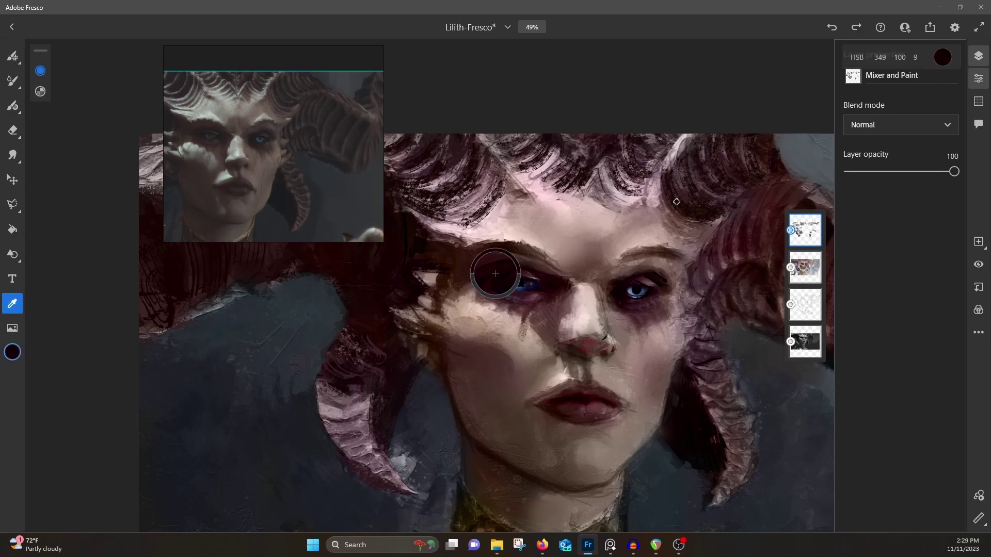
# Step: Sample the horn's dark and mid tones and paint over the ridges of the opposite forehead horn at size 200
pyautogui.keyDown('alt'); pyautogui.click(655, 221); pyautogui.keyUp('alt')
pyautogui.moveTo(653, 142)
pyautogui.mouseDown()
pyautogui.moveTo(678, 132)
pyautogui.moveTo(645, 175)
pyautogui.mouseUp()
pyautogui.moveTo(750, 215); pyautogui.dragTo(528, 115)
pyautogui.moveTo(662, 67)
pyautogui.mouseDown()
pyautogui.moveTo(651, 192)
pyautogui.moveTo(653, 164)
pyautogui.moveTo(670, 168)
pyautogui.mouseUp()
pyautogui.keyDown('alt'); pyautogui.click(669, 176); pyautogui.keyUp('alt')
pyautogui.keyDown('alt'); pyautogui.click(626, 202); pyautogui.keyUp('alt')
pyautogui.moveTo(625, 203); pyautogui.dragTo(624, 213)
# Step: Sample reddish-brown and mauve tones and rework the ridges of the opposite large horn with Impressionist strokes
pyautogui.keyDown('alt'); pyautogui.click(643, 401); pyautogui.keyUp('alt')
pyautogui.moveTo(627, 407)
pyautogui.mouseDown()
pyautogui.moveTo(655, 398)
pyautogui.moveTo(643, 377)
pyautogui.mouseUp()
pyautogui.keyDown('alt'); pyautogui.click(604, 374); pyautogui.keyUp('alt')
pyautogui.moveTo(581, 360); pyautogui.dragTo(553, 344)
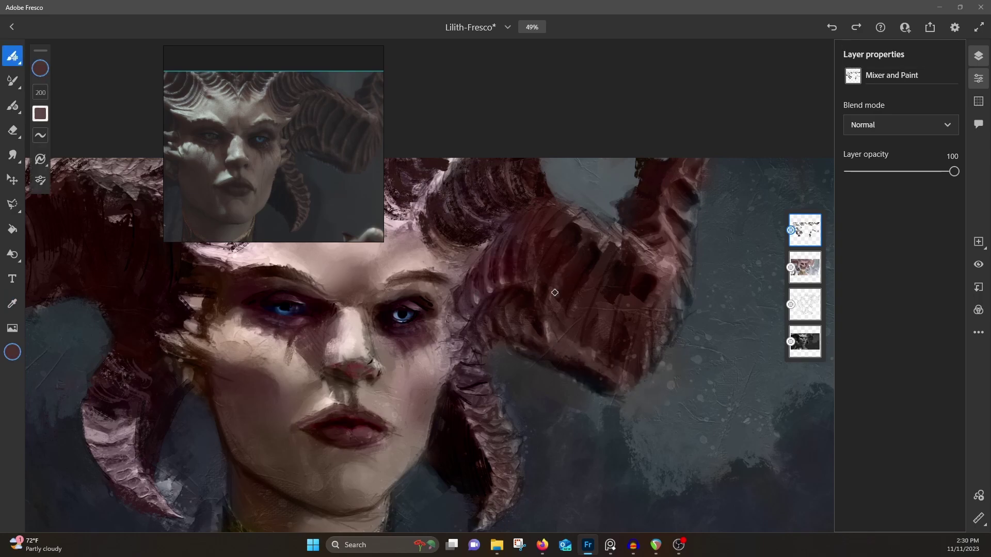
pyautogui.keyDown('alt'); pyautogui.click(465, 266); pyautogui.keyUp('alt')
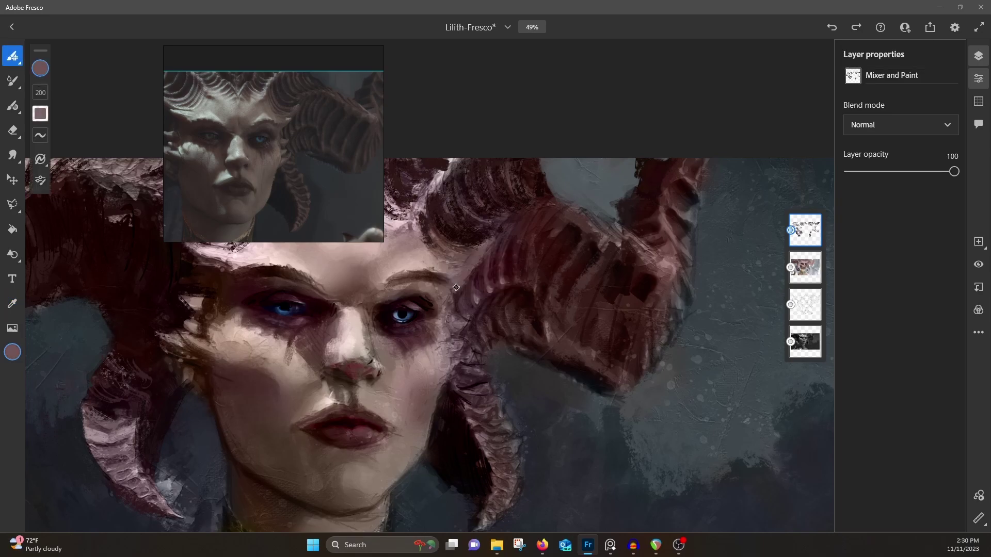
# Step: Sample skin, pale pink and brown tones from the face and dab touch-ups around the brow, eyes and nose
pyautogui.keyDown('alt'); pyautogui.click(387, 266); pyautogui.keyUp('alt')
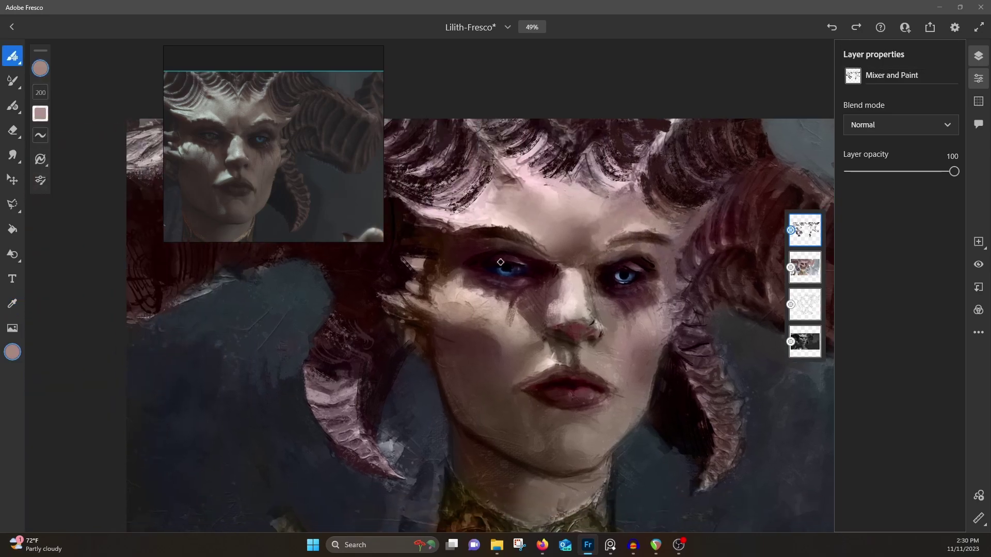
pyautogui.keyDown('alt'); pyautogui.click(496, 271); pyautogui.keyUp('alt')
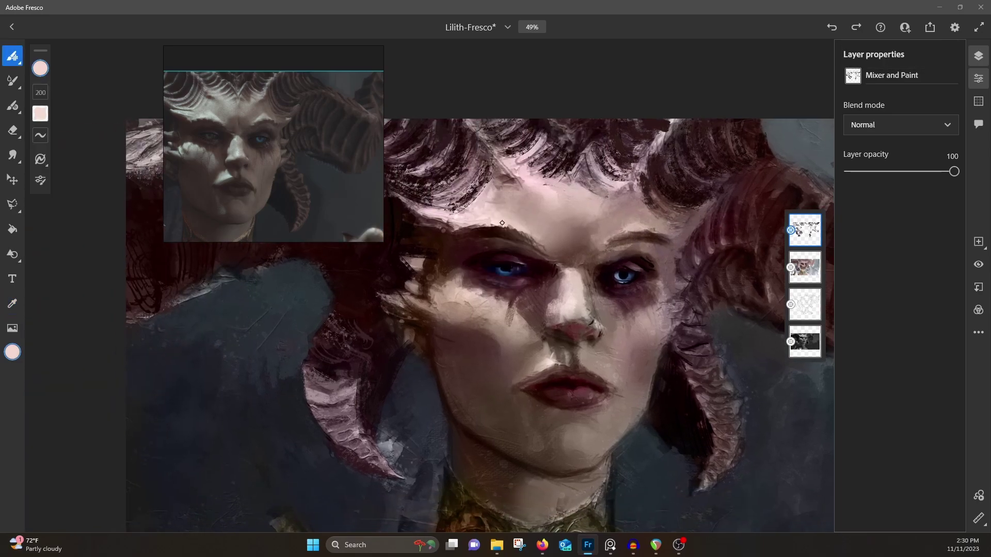
pyautogui.keyDown('alt'); pyautogui.click(579, 274); pyautogui.keyUp('alt')
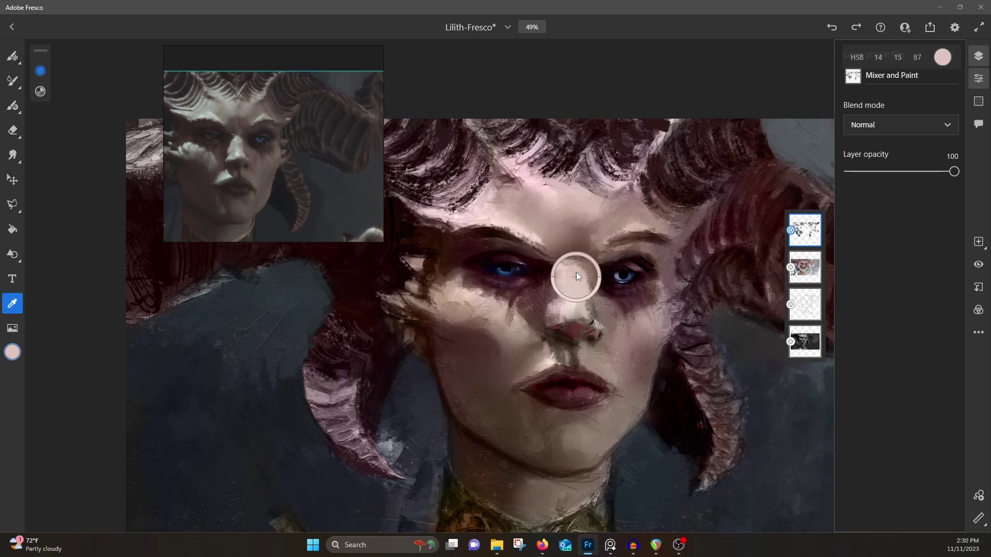
pyautogui.keyDown('alt'); pyautogui.click(577, 263); pyautogui.keyUp('alt')
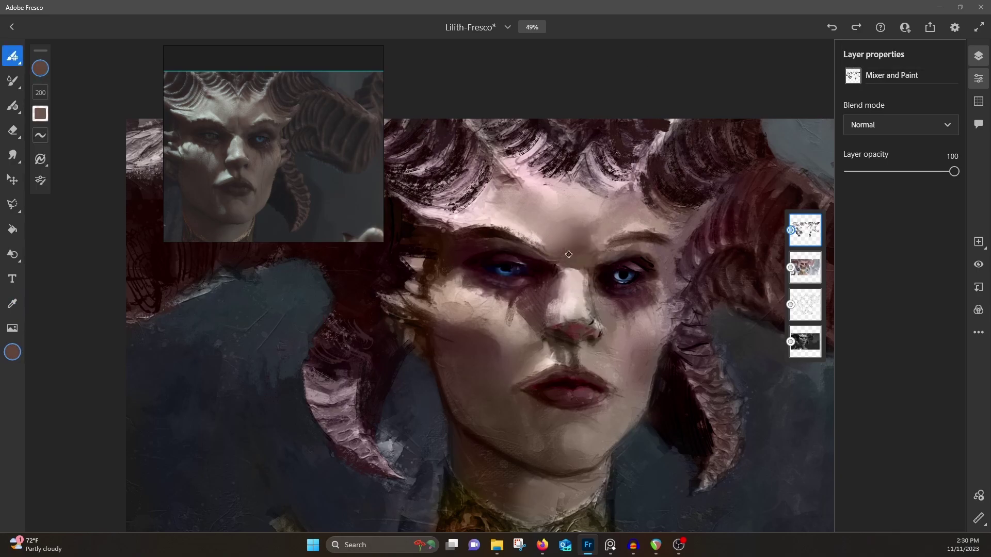
pyautogui.keyDown('alt'); pyautogui.click(566, 331); pyautogui.keyUp('alt')
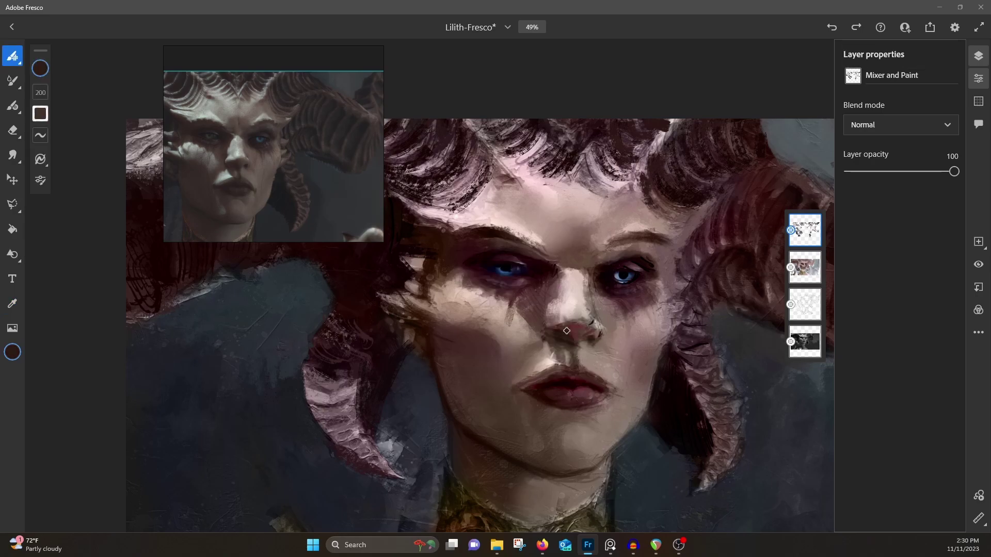
pyautogui.keyDown('alt'); pyautogui.click(563, 332); pyautogui.keyUp('alt')
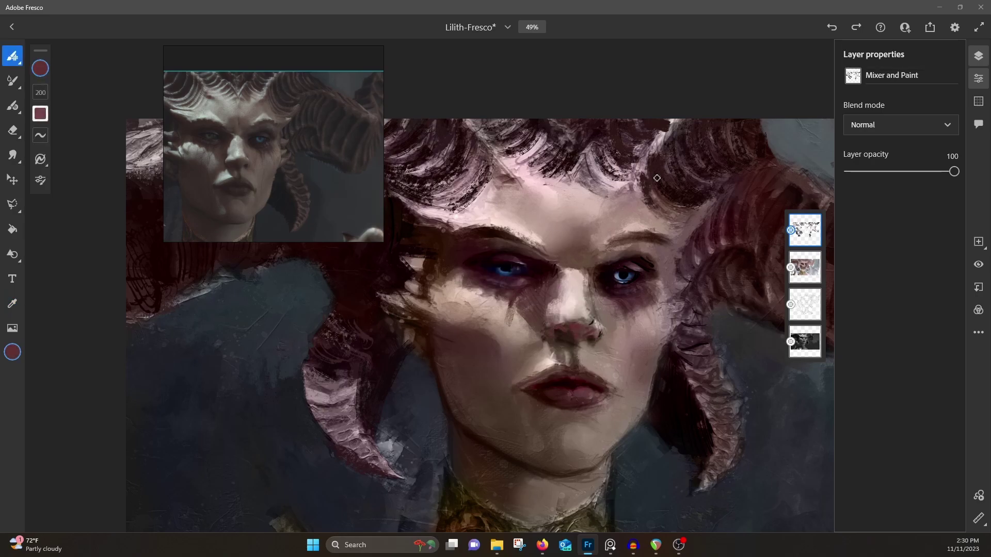
# Step: Try a mauve touch-up at the cheek's edge beside the hanging horn and undo the last stroke
pyautogui.keyDown('alt'); pyautogui.click(498, 292); pyautogui.keyUp('alt')
pyautogui.keyDown('alt'); pyautogui.click(681, 302); pyautogui.keyUp('alt')
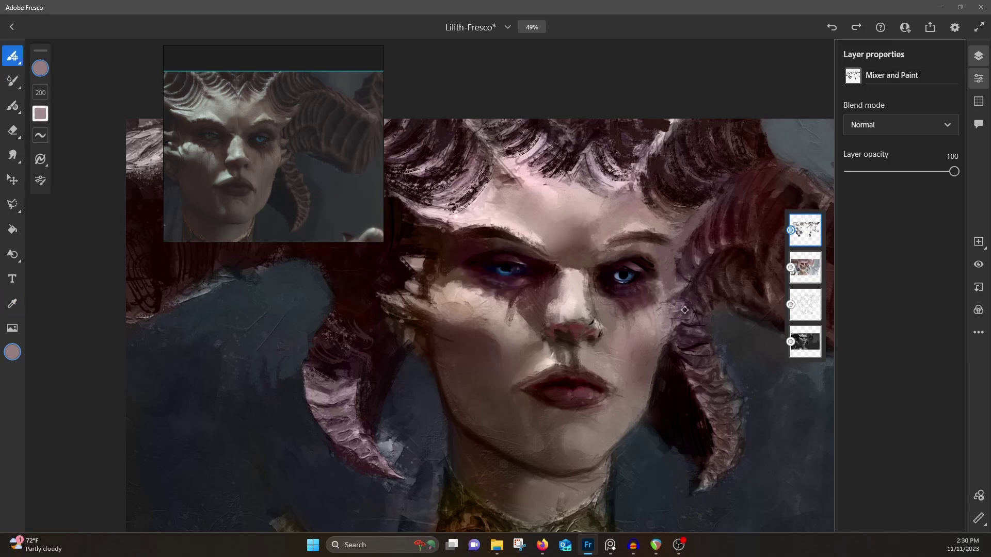
pyautogui.hotkey('ctrl', 'z')
pyautogui.moveTo(603, 408); pyautogui.dragTo(581, 302)
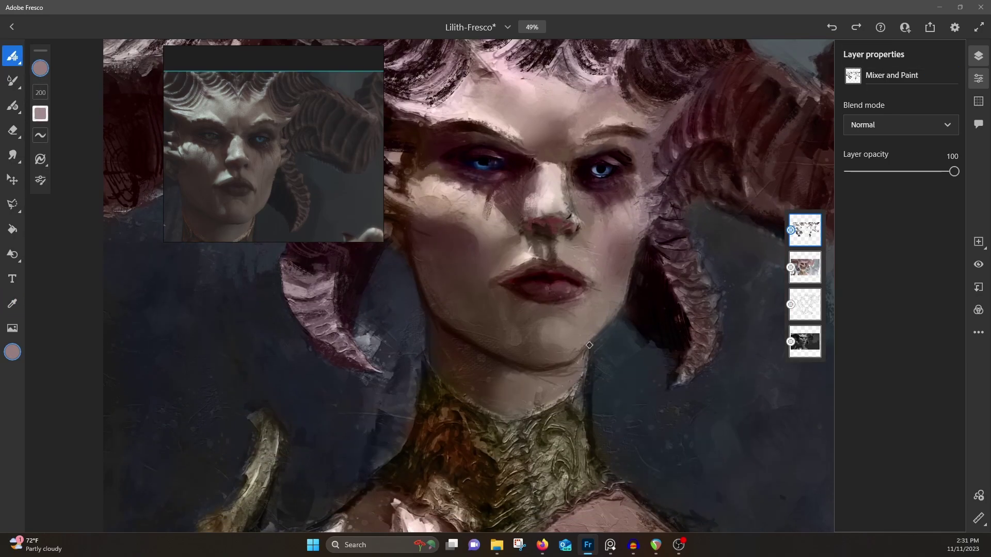
# Step: Sample a tone from the gold neck collar and paint textured Impressionist strokes across its relief and lower edge
pyautogui.scroll(-3, 567, 400)
pyautogui.keyDown('alt'); pyautogui.click(537, 410); pyautogui.keyUp('alt')
pyautogui.moveTo(551, 371)
pyautogui.mouseDown()
pyautogui.moveTo(608, 348)
pyautogui.moveTo(604, 384)
pyautogui.mouseUp()
pyautogui.moveTo(594, 341); pyautogui.dragTo(614, 335)
pyautogui.moveTo(492, 311); pyautogui.dragTo(491, 329)
pyautogui.moveTo(469, 392); pyautogui.dragTo(498, 392)
pyautogui.moveTo(484, 405); pyautogui.dragTo(509, 417)
pyautogui.moveTo(520, 426); pyautogui.dragTo(525, 440)
# Step: Resample a collar tone and extend the Impressionist strokes over the collar's upper rim, centre and shadowed side
pyautogui.keyDown('alt'); pyautogui.click(589, 394); pyautogui.keyUp('alt')
pyautogui.moveTo(579, 332); pyautogui.dragTo(595, 325)
pyautogui.moveTo(604, 321)
pyautogui.mouseDown()
pyautogui.moveTo(620, 306)
pyautogui.moveTo(630, 339)
pyautogui.mouseUp()
pyautogui.moveTo(588, 351); pyautogui.dragTo(580, 359)
pyautogui.moveTo(572, 371); pyautogui.dragTo(519, 322)
pyautogui.moveTo(499, 310)
pyautogui.mouseDown()
pyautogui.moveTo(503, 325)
pyautogui.moveTo(500, 307)
pyautogui.mouseUp()
pyautogui.moveTo(471, 324); pyautogui.dragTo(495, 338)
# Step: Sample dark tones at the collar and neck and paint down the collar's shadowed outer edge
pyautogui.keyDown('alt'); pyautogui.click(473, 340); pyautogui.keyUp('alt')
pyautogui.moveTo(483, 281); pyautogui.dragTo(473, 305)
pyautogui.moveTo(468, 319); pyautogui.dragTo(465, 326)
pyautogui.keyDown('alt'); pyautogui.click(476, 275); pyautogui.keyUp('alt')
pyautogui.moveTo(474, 287); pyautogui.dragTo(462, 330)
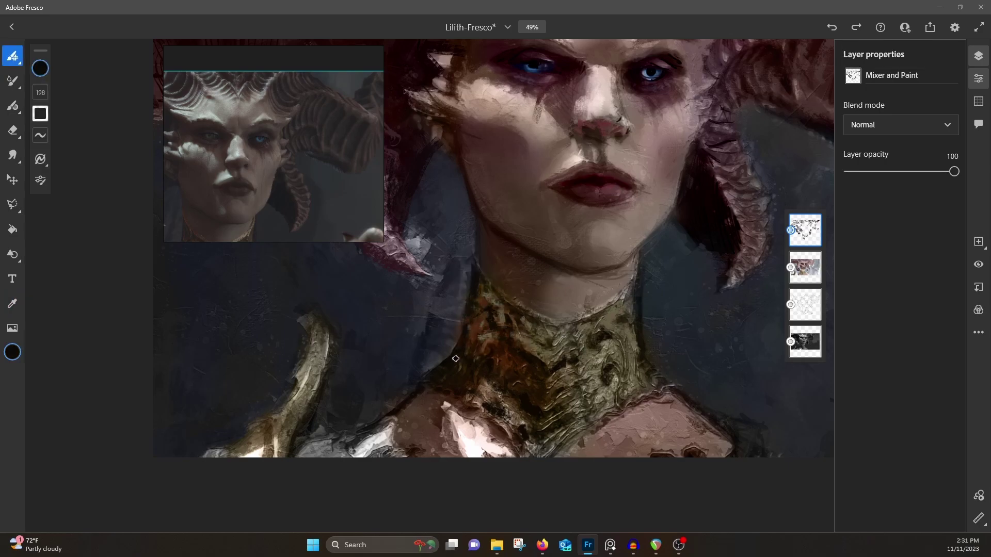
# Step: Switch to a brush from the Mixer brushes set at size 300 and blend sampled pale pink and brown tones over the shoulders
pyautogui.scroll(-3, 516, 217)
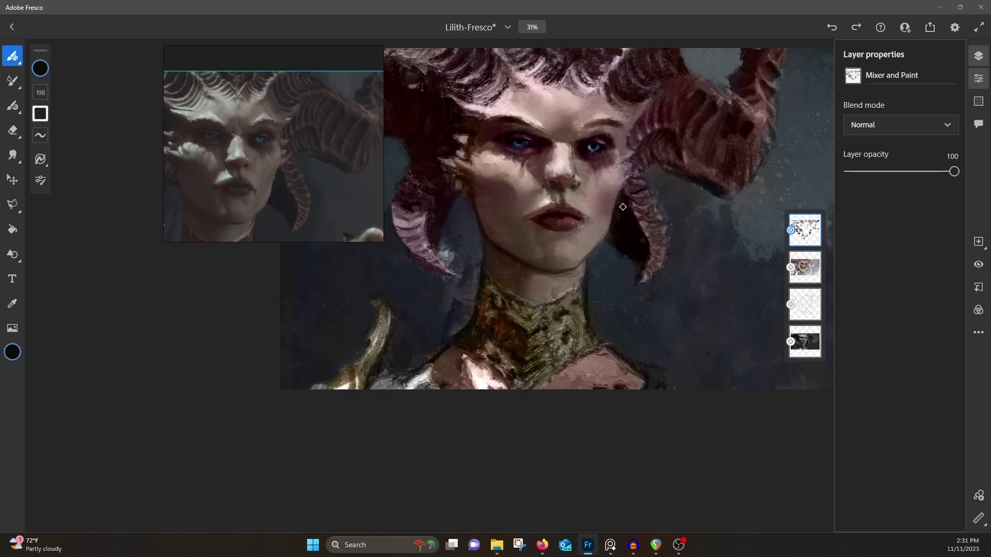
pyautogui.click(30, 60)
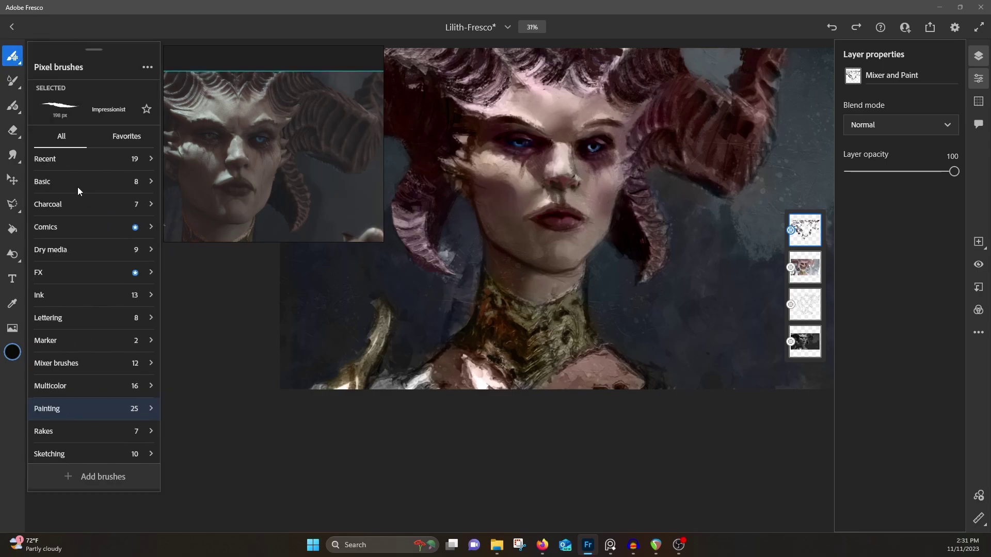
pyautogui.click(98, 365)
pyautogui.click(110, 315)
pyautogui.keyDown('alt'); pyautogui.click(495, 274); pyautogui.keyUp('alt')
pyautogui.moveTo(464, 357)
pyautogui.mouseDown()
pyautogui.moveTo(484, 385)
pyautogui.moveTo(467, 383)
pyautogui.mouseUp()
pyautogui.keyDown('alt'); pyautogui.click(487, 377); pyautogui.keyUp('alt')
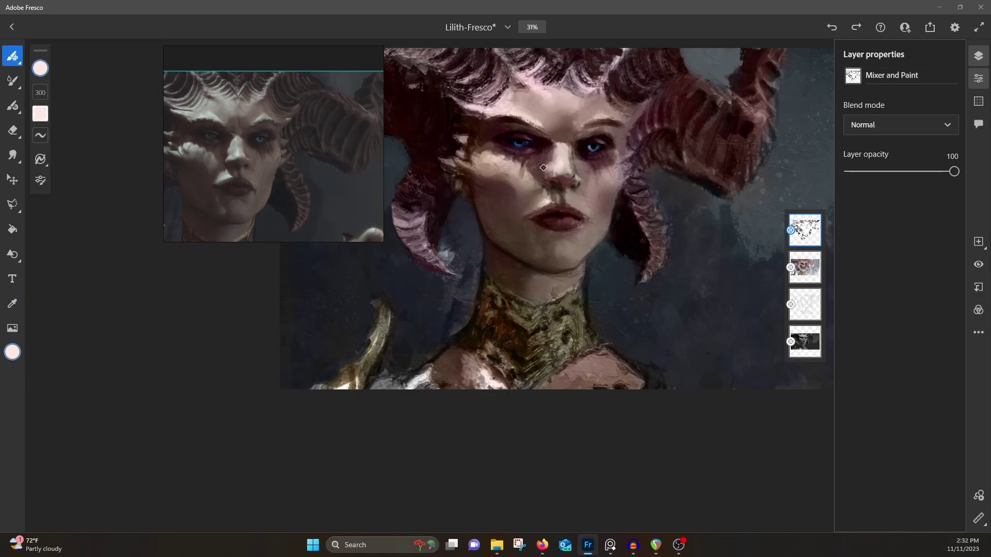
pyautogui.keyDown('alt'); pyautogui.click(450, 324); pyautogui.keyUp('alt')
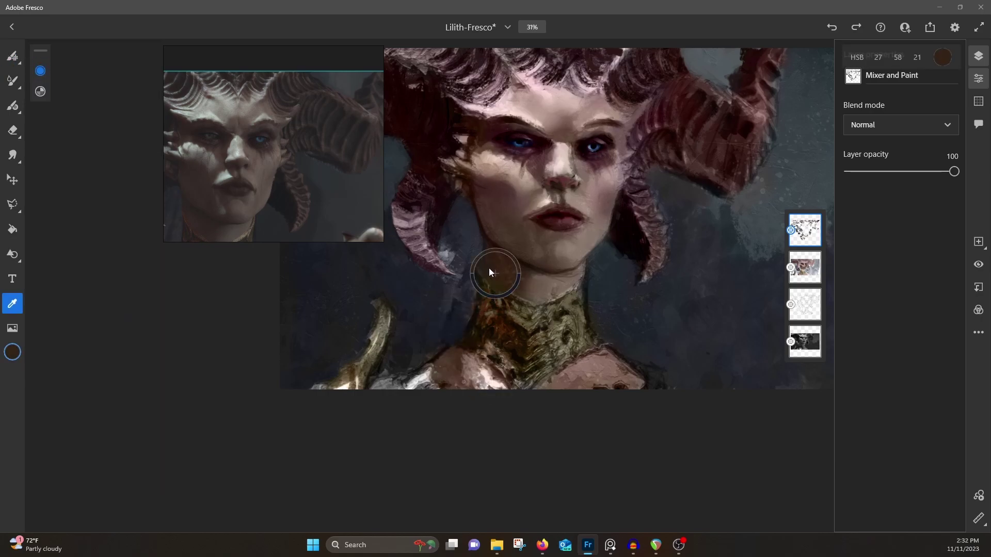
pyautogui.keyDown('alt'); pyautogui.click(585, 374); pyautogui.keyUp('alt')
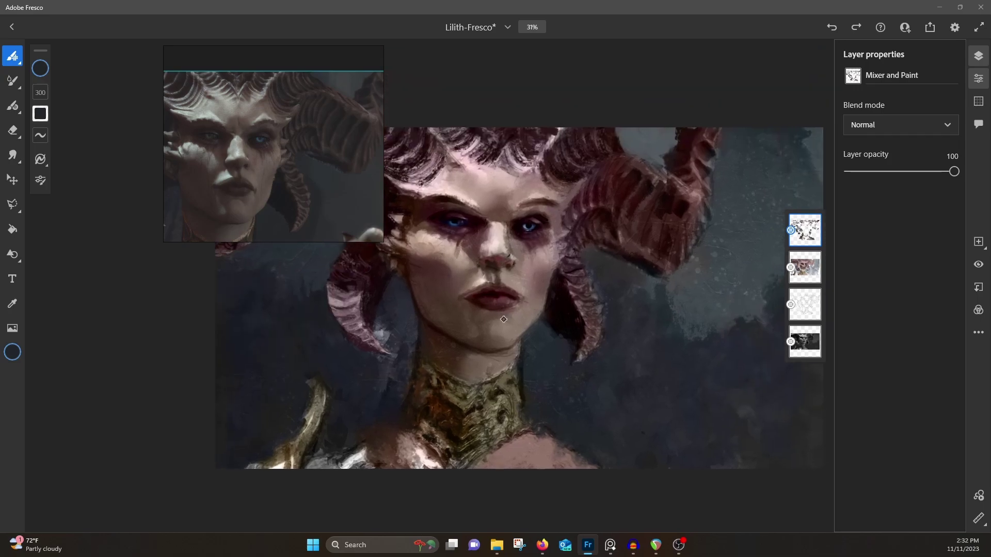
# Step: Sample chin, cheek and dark blue backdrop tones and blend the lower face and the background around the horns
pyautogui.keyDown('alt'); pyautogui.click(504, 320); pyautogui.keyUp('alt')
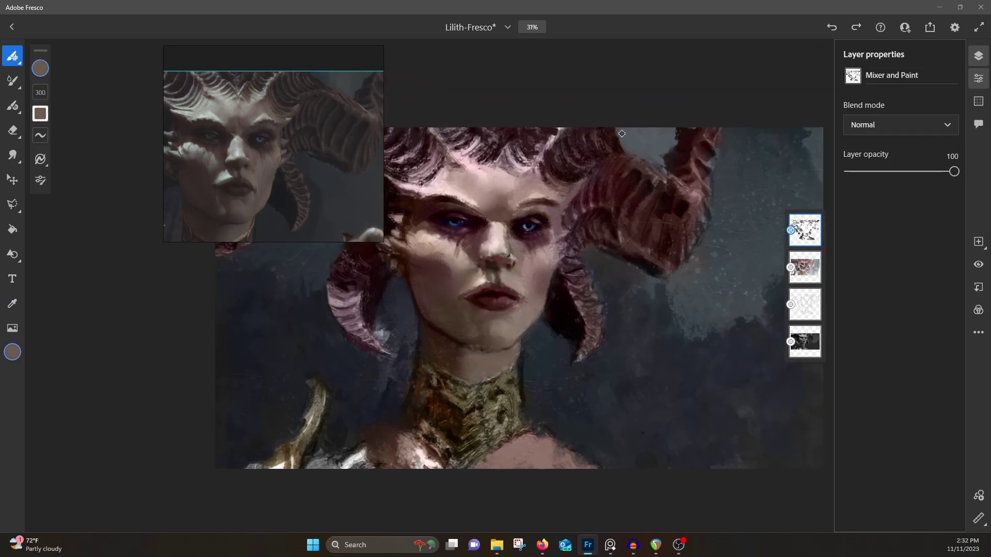
pyautogui.keyDown('alt'); pyautogui.click(640, 281); pyautogui.keyUp('alt')
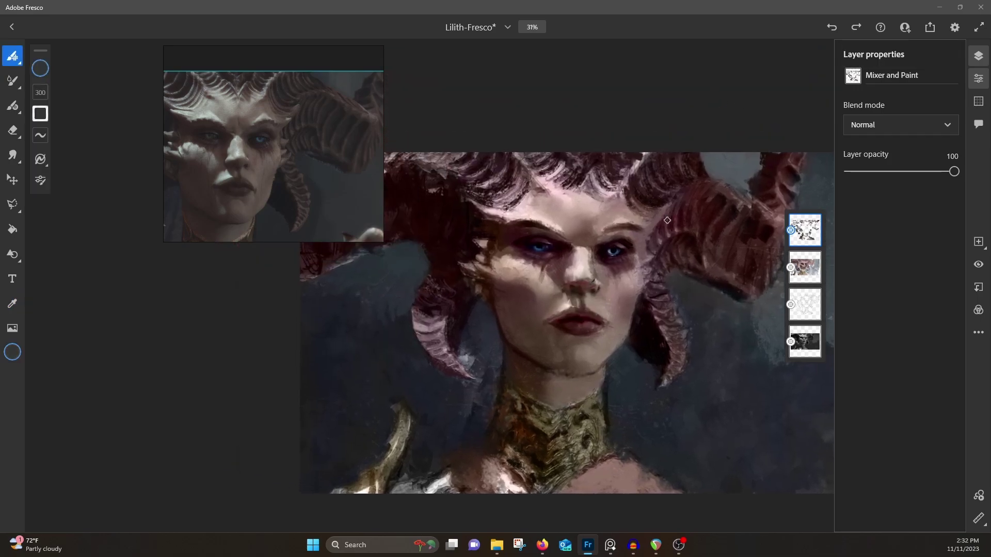
pyautogui.keyDown('alt'); pyautogui.click(556, 298); pyautogui.keyUp('alt')
pyautogui.keyDown('alt'); pyautogui.click(552, 297); pyautogui.keyUp('alt')
pyautogui.keyDown('alt'); pyautogui.click(553, 297); pyautogui.keyUp('alt')
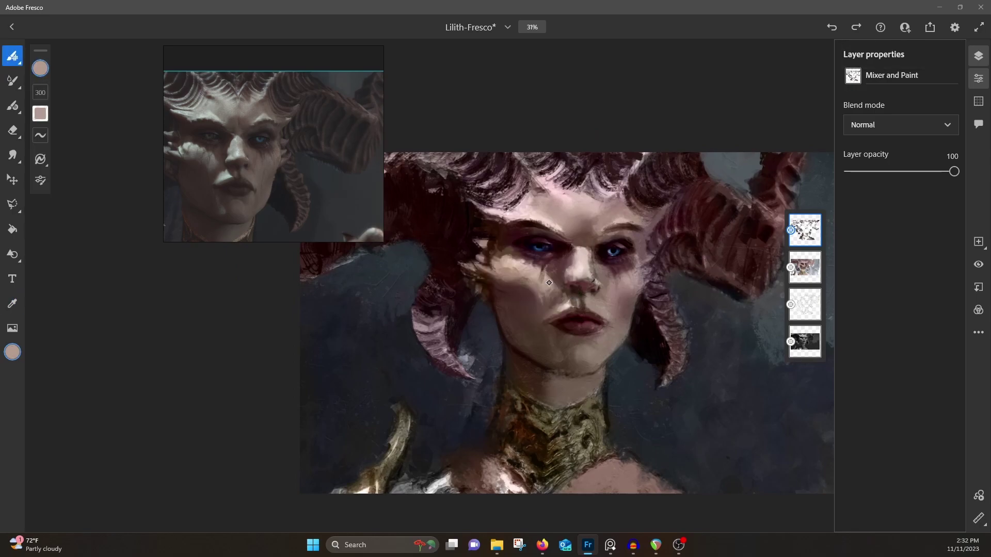
# Step: Sample pale pink and tan skin tones from the cheek and forehead and soften the forehead shading at size 300
pyautogui.keyDown('alt'); pyautogui.click(615, 294); pyautogui.keyUp('alt')
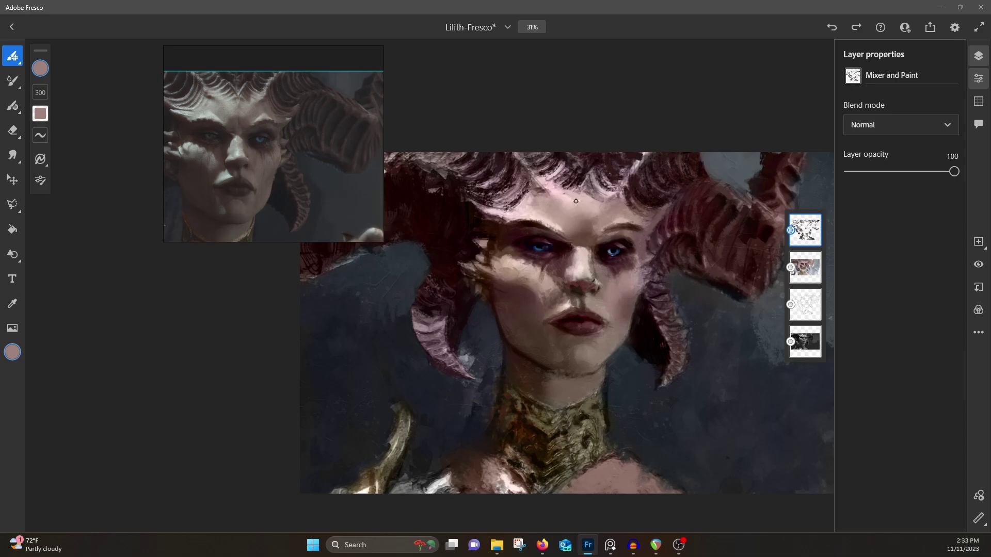
pyautogui.keyDown('alt'); pyautogui.click(596, 212); pyautogui.keyUp('alt')
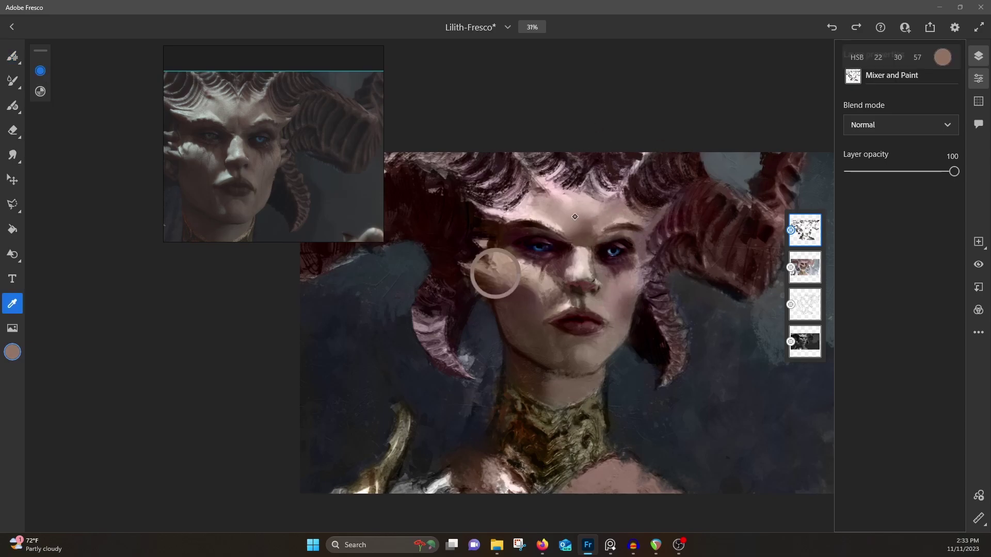
pyautogui.keyDown('alt'); pyautogui.click(591, 222); pyautogui.keyUp('alt')
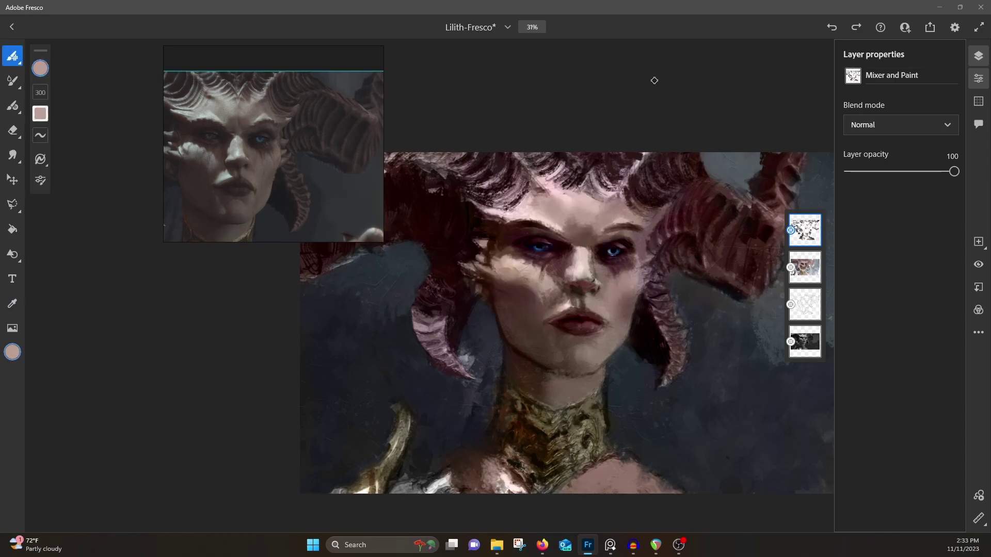
pyautogui.keyDown('alt'); pyautogui.click(596, 201); pyautogui.keyUp('alt')
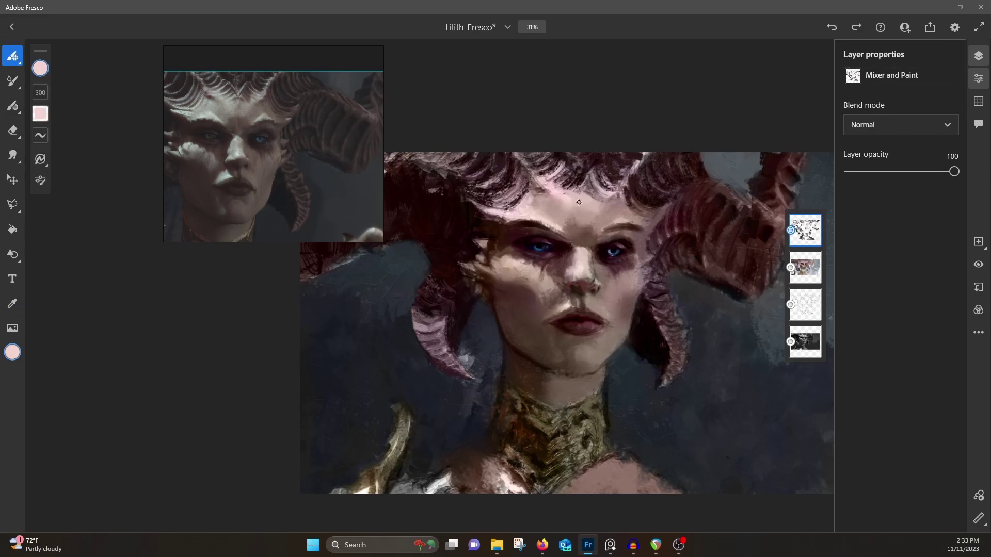
pyautogui.keyDown('alt'); pyautogui.click(651, 200); pyautogui.keyUp('alt')
pyautogui.keyDown('alt'); pyautogui.click(494, 328); pyautogui.keyUp('alt')
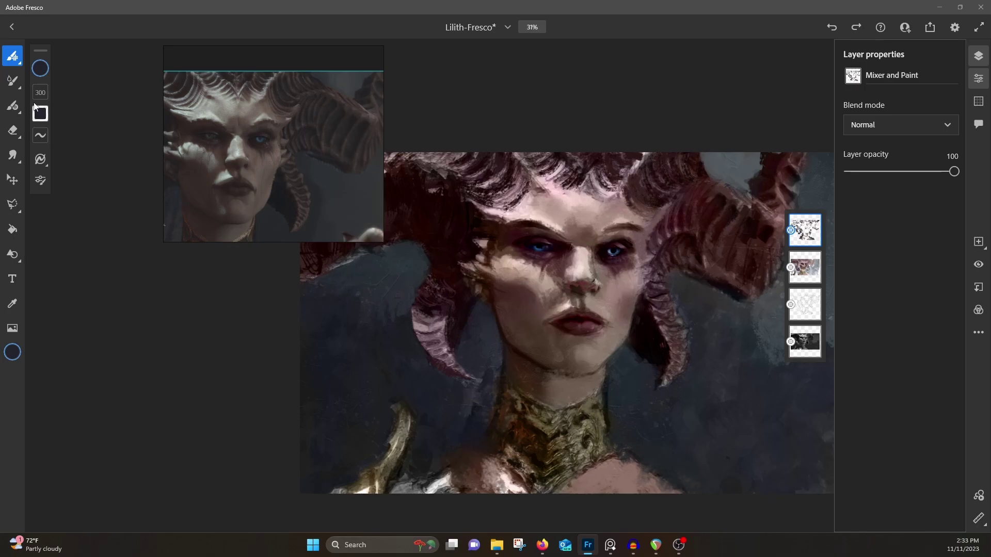
# Step: Switch to another pixel brush at size 42 and repaint the golden spike beside the shoulder with sampled tones
pyautogui.click(12, 56)
pyautogui.click(93, 287)
pyautogui.click(380, 422)
pyautogui.keyDown('alt'); pyautogui.click(496, 274); pyautogui.keyUp('alt')
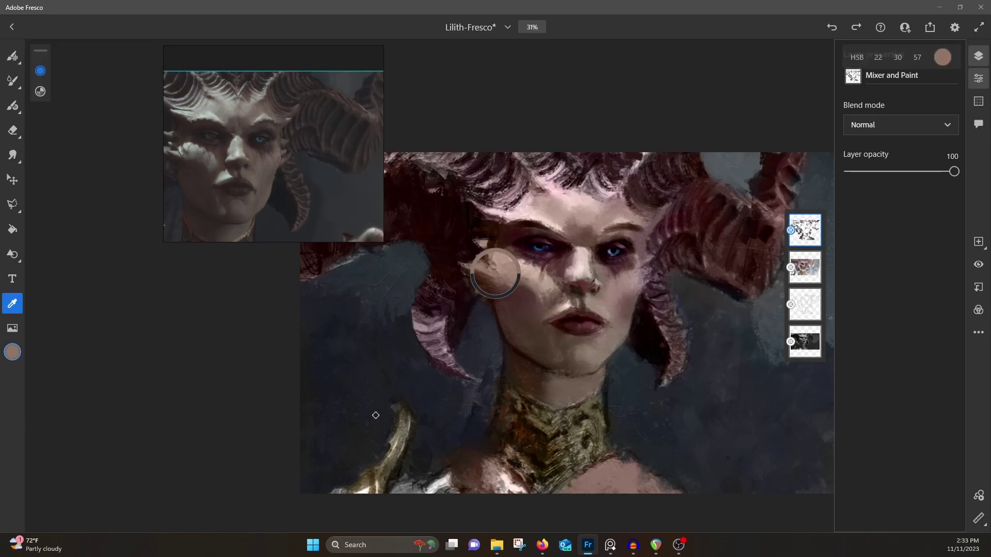
pyautogui.keyDown('alt'); pyautogui.click(404, 426); pyautogui.keyUp('alt')
pyautogui.moveTo(402, 427); pyautogui.dragTo(389, 464)
pyautogui.moveTo(387, 457)
pyautogui.mouseDown()
pyautogui.moveTo(366, 483)
pyautogui.moveTo(385, 486)
pyautogui.mouseUp()
pyautogui.moveTo(373, 477); pyautogui.dragTo(355, 491)
pyautogui.keyDown('alt'); pyautogui.click(376, 488); pyautogui.keyUp('alt')
# Step: Sample dark brown and reddish-brown tones from the collar and paint fine strokes along its shadowed side and upper rim
pyautogui.keyDown('alt'); pyautogui.click(544, 455); pyautogui.keyUp('alt')
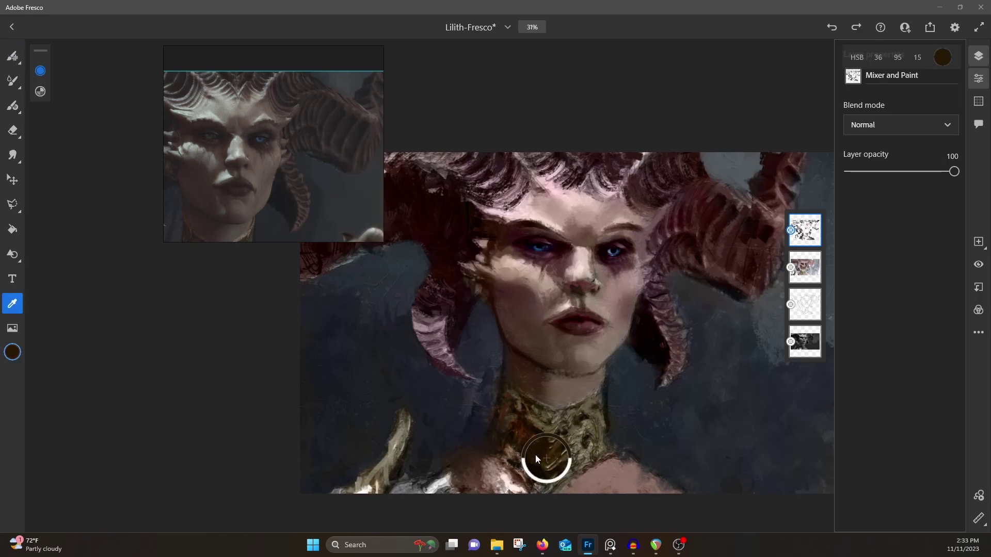
pyautogui.keyDown('alt'); pyautogui.click(531, 435); pyautogui.keyUp('alt')
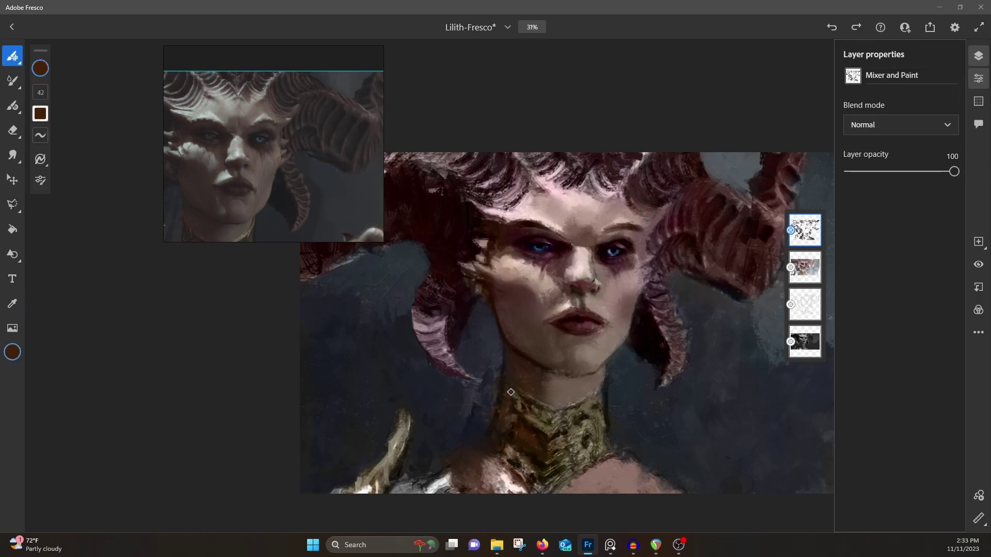
pyautogui.moveTo(500, 450)
pyautogui.mouseDown()
pyautogui.moveTo(514, 454)
pyautogui.moveTo(517, 437)
pyautogui.mouseUp()
pyautogui.moveTo(512, 401); pyautogui.dragTo(539, 410)
# Step: Sample skin and muted mauve tones from the forehead and refine the inner end of the brow
pyautogui.keyDown('alt'); pyautogui.click(615, 222); pyautogui.keyUp('alt')
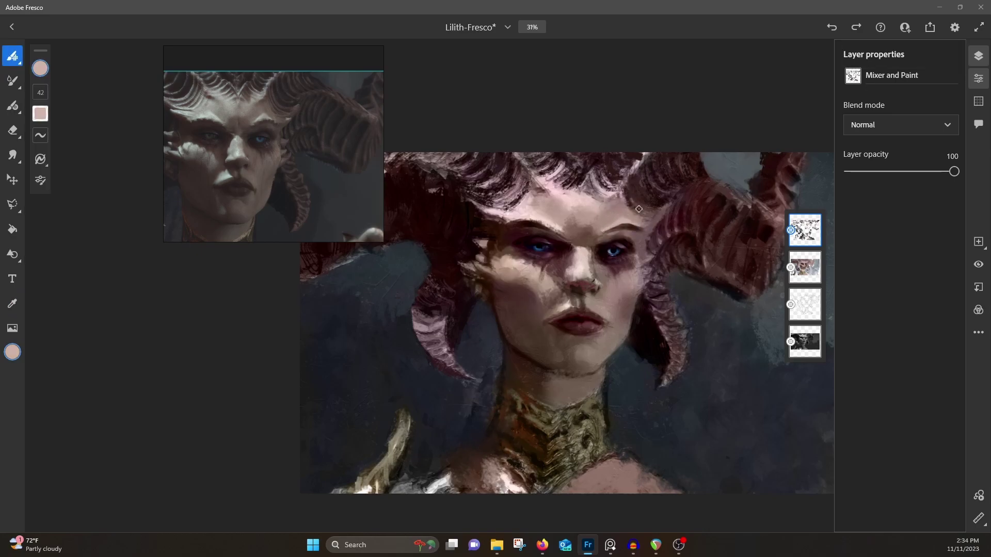
pyautogui.keyDown('alt'); pyautogui.click(494, 272); pyautogui.keyUp('alt')
pyautogui.keyDown('alt'); pyautogui.click(566, 231); pyautogui.keyUp('alt')
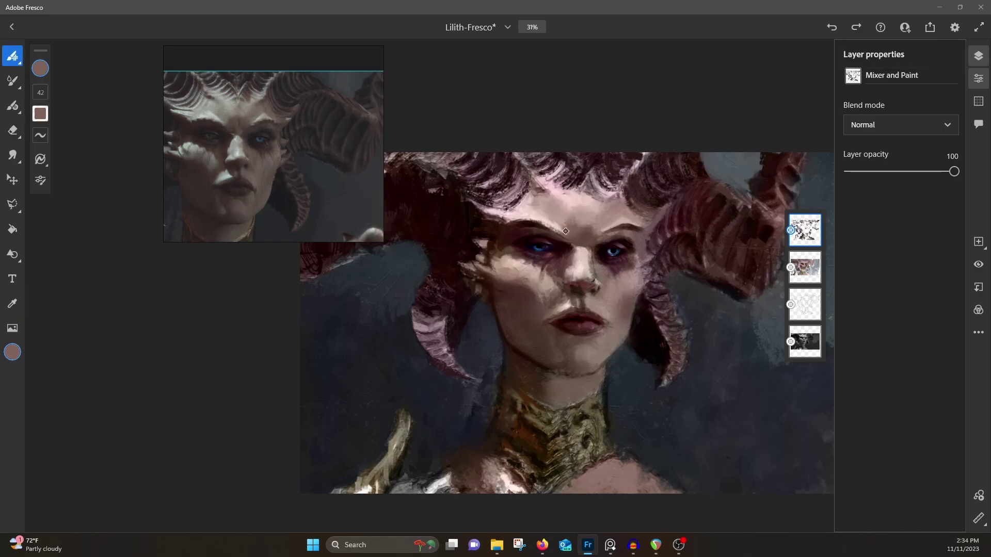
pyautogui.moveTo(548, 222); pyautogui.dragTo(564, 231)
pyautogui.keyDown('alt'); pyautogui.click(512, 245); pyautogui.keyUp('alt')
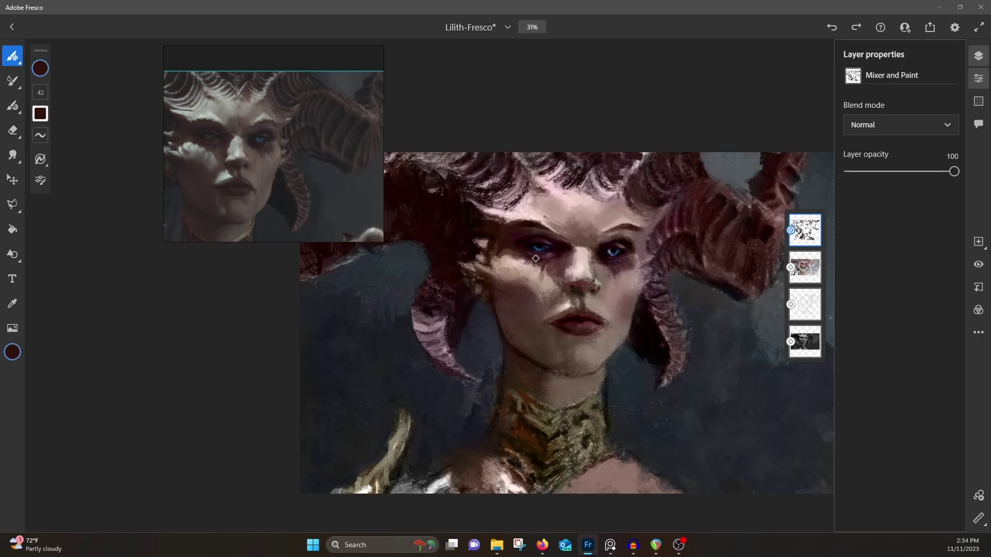
# Step: Paint a near-black accent at the inner corner of the far eye and sample tones beside the nose to refine it
pyautogui.keyDown('alt'); pyautogui.click(496, 271); pyautogui.keyUp('alt')
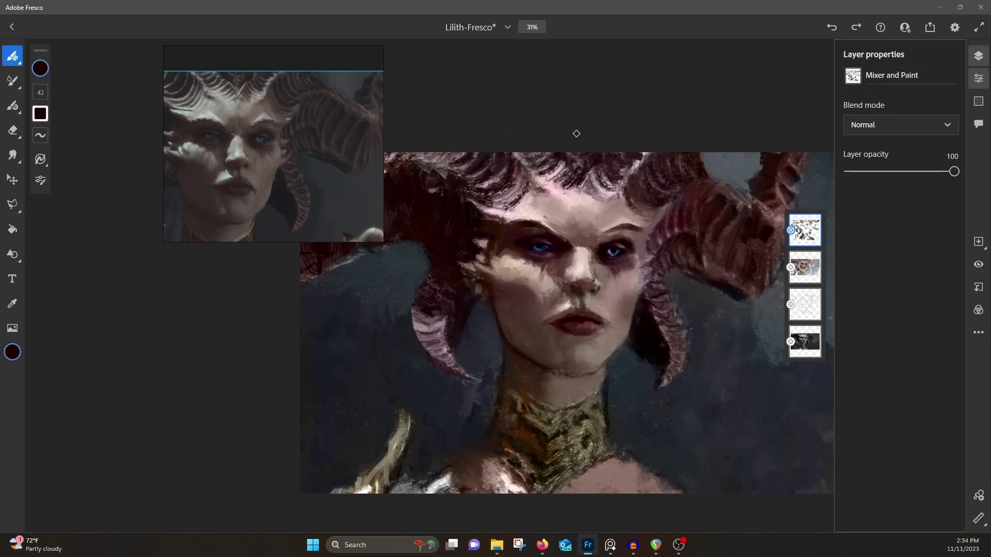
pyautogui.moveTo(601, 252); pyautogui.dragTo(607, 243)
pyautogui.keyDown('alt'); pyautogui.click(593, 253); pyautogui.keyUp('alt')
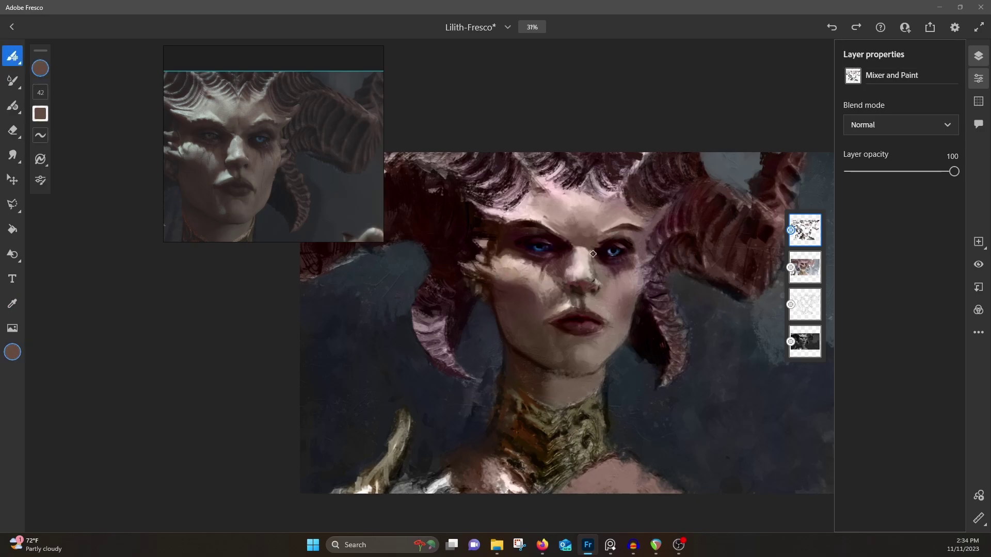
pyautogui.keyDown('alt'); pyautogui.click(607, 283); pyautogui.keyUp('alt')
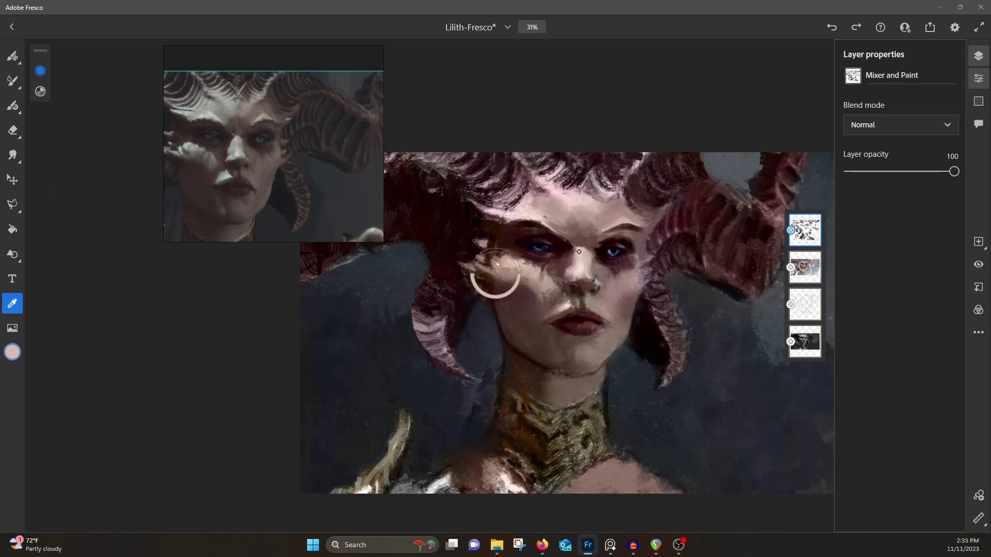
# Step: Sample pale pink and brown skin tones and touch up the area between the cheek and upper lip
pyautogui.keyDown('alt'); pyautogui.click(566, 303); pyautogui.keyUp('alt')
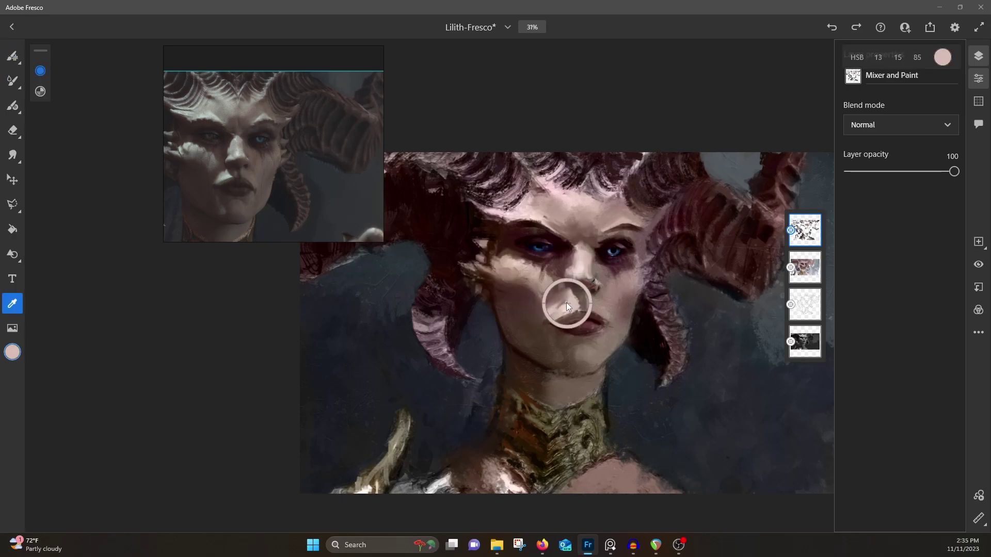
pyautogui.keyDown('alt'); pyautogui.click(545, 307); pyautogui.keyUp('alt')
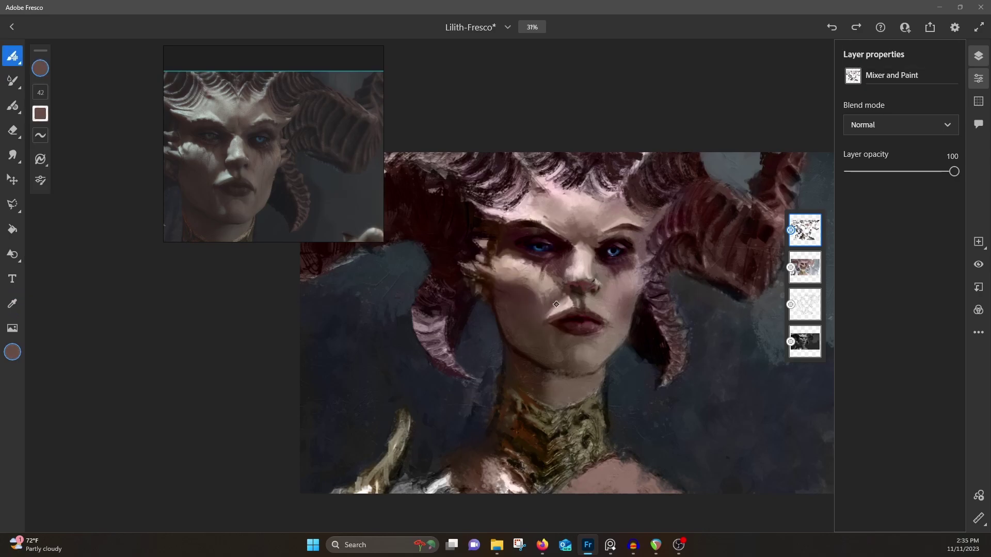
pyautogui.keyDown('alt'); pyautogui.click(561, 292); pyautogui.keyUp('alt')
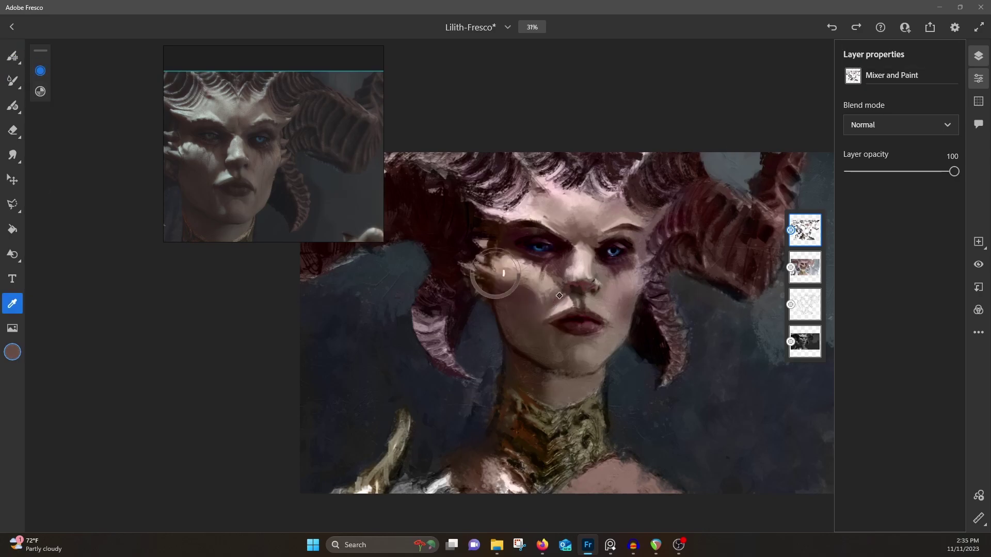
# Step: Sample highlight and shadow tones around the nose and dab detail onto its tip and nostril
pyautogui.keyDown('alt'); pyautogui.click(585, 288); pyautogui.keyUp('alt')
pyautogui.keyDown('alt'); pyautogui.click(566, 283); pyautogui.keyUp('alt')
pyautogui.keyDown('alt'); pyautogui.click(589, 275); pyautogui.keyUp('alt')
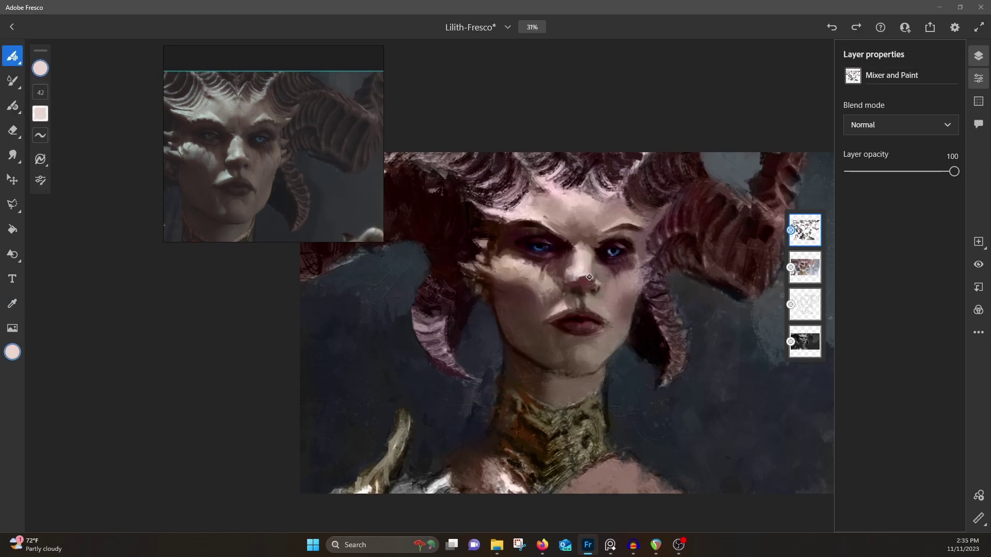
pyautogui.keyDown('alt'); pyautogui.click(583, 280); pyautogui.keyUp('alt')
pyautogui.keyDown('alt'); pyautogui.click(592, 282); pyautogui.keyUp('alt')
pyautogui.keyDown('alt'); pyautogui.click(596, 276); pyautogui.keyUp('alt')
pyautogui.click(601, 279)
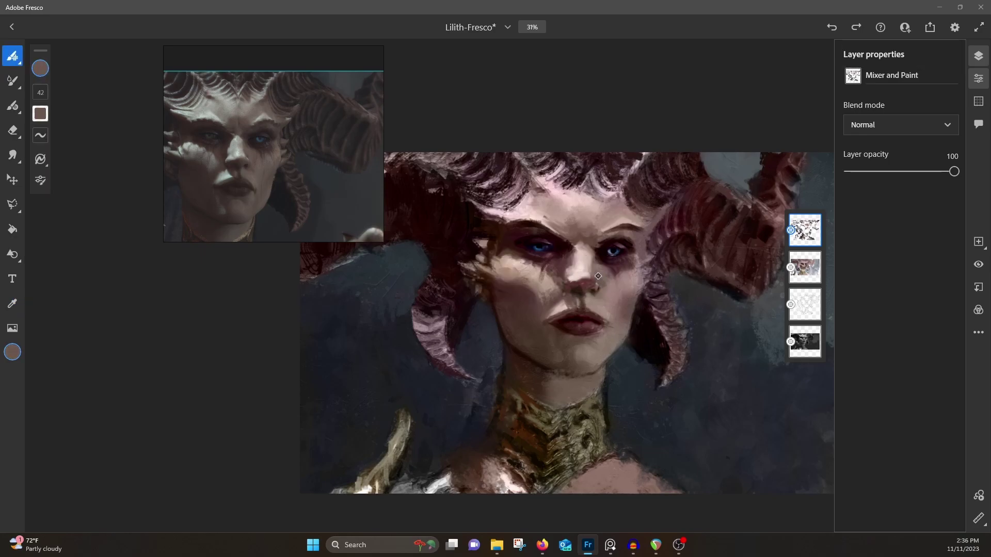
# Step: Sample brown tones from the nose bridge and brow and paint across the upper lid of the far eye
pyautogui.keyDown('alt'); pyautogui.click(588, 245); pyautogui.keyUp('alt')
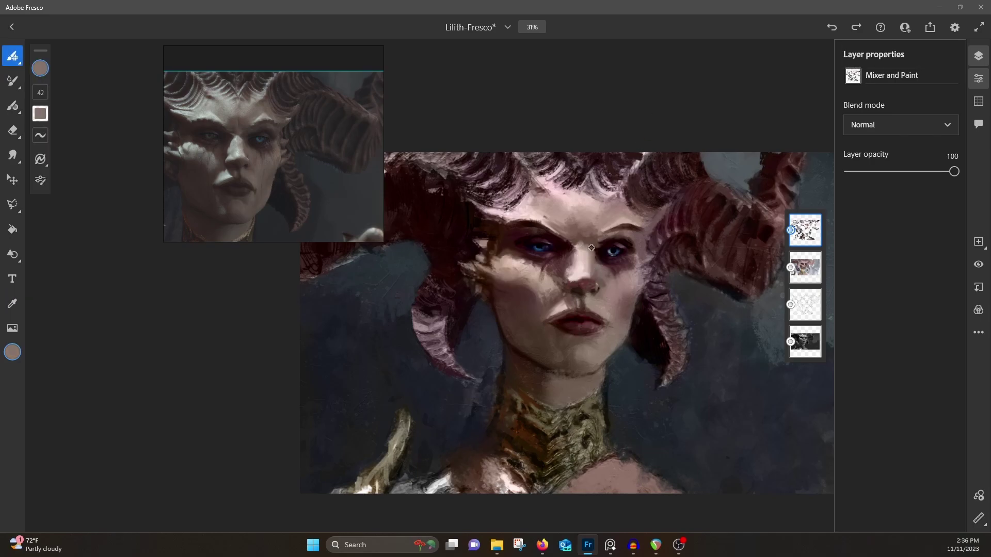
pyautogui.keyDown('alt'); pyautogui.click(621, 224); pyautogui.keyUp('alt')
pyautogui.moveTo(598, 244); pyautogui.dragTo(627, 242)
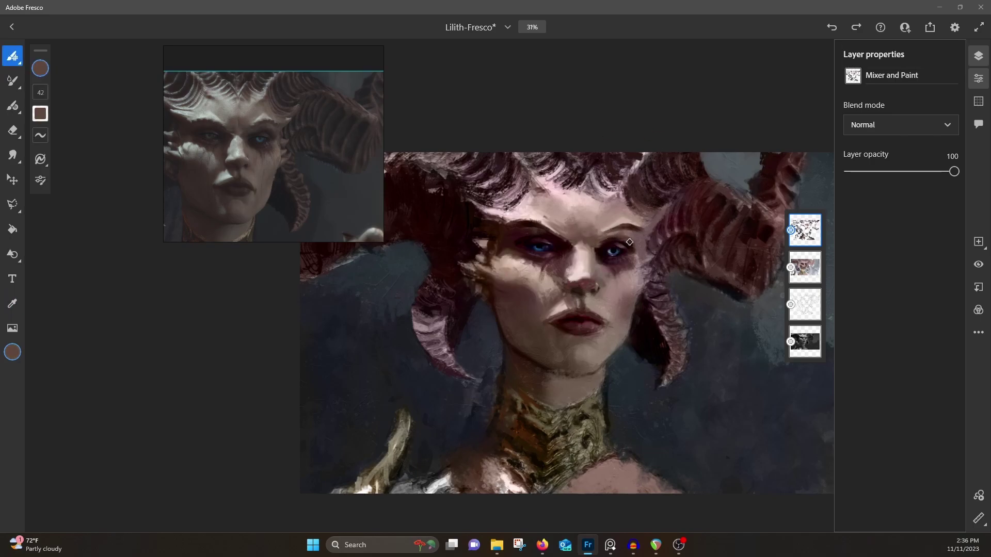
# Step: Sample skin and dark brown tones and define the jawline from the near cheek down to the chin
pyautogui.keyDown('alt'); pyautogui.click(502, 284); pyautogui.keyUp('alt')
pyautogui.moveTo(504, 288)
pyautogui.mouseDown()
pyautogui.moveTo(506, 336)
pyautogui.moveTo(524, 356)
pyautogui.moveTo(511, 341)
pyautogui.moveTo(562, 371)
pyautogui.moveTo(547, 368)
pyautogui.moveTo(574, 372)
pyautogui.mouseUp()
pyautogui.keyDown('alt'); pyautogui.click(496, 272); pyautogui.keyUp('alt')
pyautogui.keyDown('alt'); pyautogui.click(567, 376); pyautogui.keyUp('alt')
pyautogui.keyDown('alt'); pyautogui.click(535, 365); pyautogui.keyUp('alt')
pyautogui.keyDown('alt'); pyautogui.click(549, 369); pyautogui.keyUp('alt')
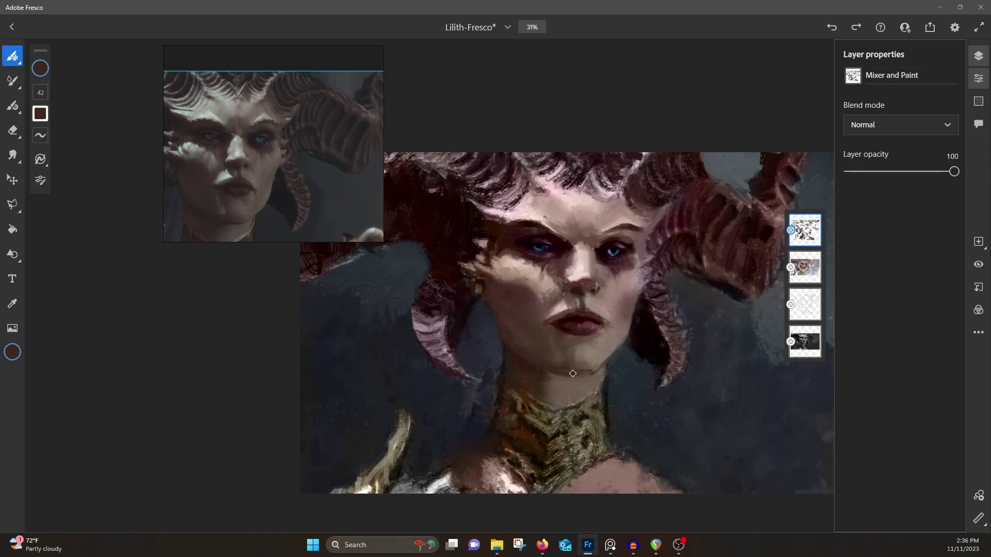
pyautogui.keyDown('alt'); pyautogui.click(509, 322); pyautogui.keyUp('alt')
# Step: Sample skin and shadow tones and clean up the far cheek and jaw edge beside the hanging horn
pyautogui.keyDown('alt'); pyautogui.click(614, 348); pyautogui.keyUp('alt')
pyautogui.keyDown('alt'); pyautogui.click(644, 328); pyautogui.keyUp('alt')
pyautogui.keyDown('alt'); pyautogui.click(632, 338); pyautogui.keyUp('alt')
pyautogui.moveTo(639, 292); pyautogui.dragTo(630, 313)
pyautogui.keyDown('alt'); pyautogui.click(630, 344); pyautogui.keyUp('alt')
pyautogui.keyDown('alt'); pyautogui.click(610, 352); pyautogui.keyUp('alt')
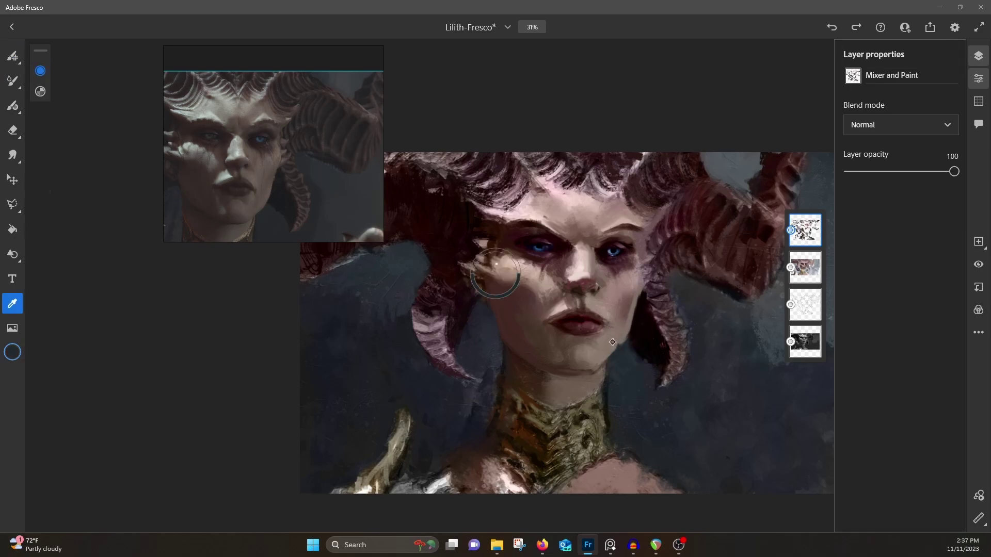
pyautogui.keyDown('alt'); pyautogui.click(624, 305); pyautogui.keyUp('alt')
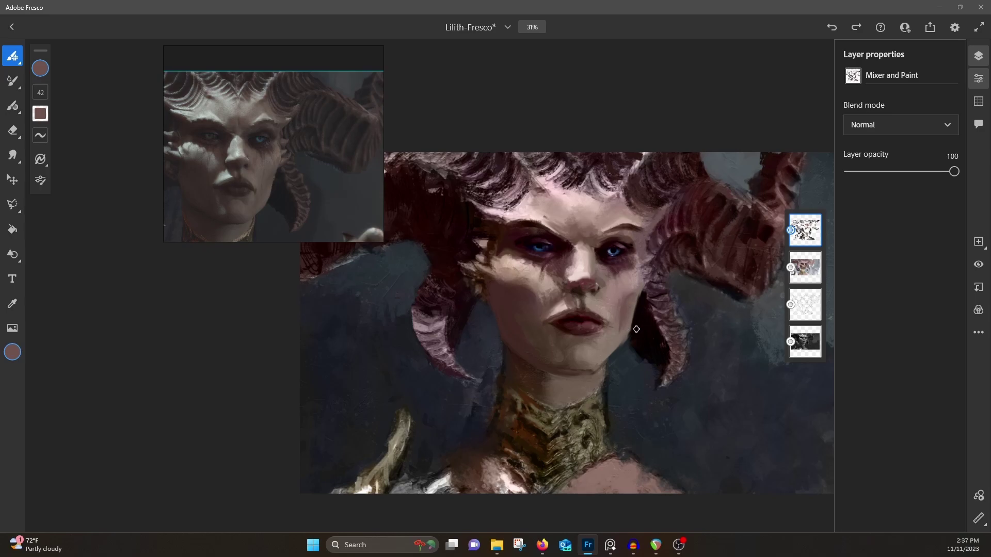
pyautogui.keyDown('alt'); pyautogui.click(635, 327); pyautogui.keyUp('alt')
# Step: Sample dark reddish and skin tones and rework the shadow at the inner corner of the near eye
pyautogui.keyDown('alt'); pyautogui.click(577, 251); pyautogui.keyUp('alt')
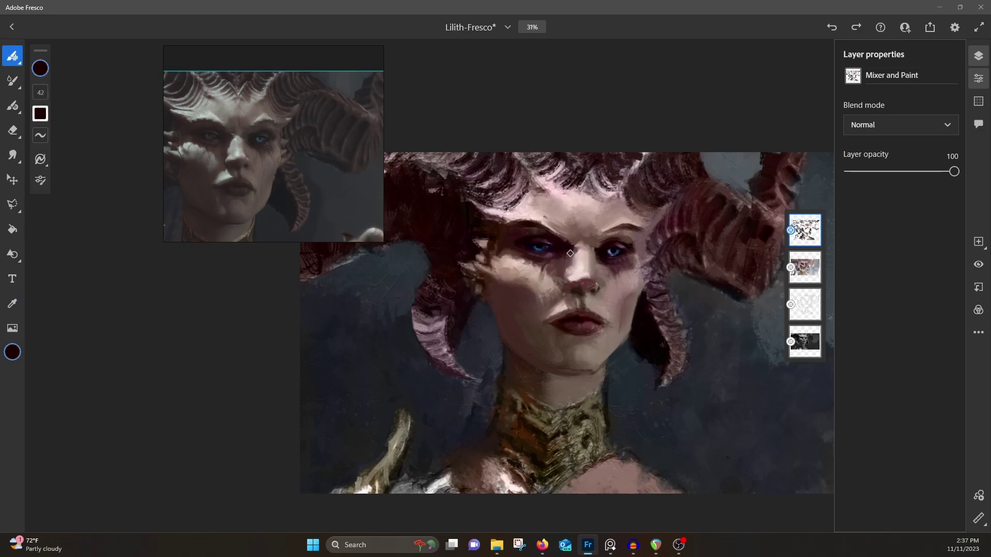
pyautogui.keyDown('alt'); pyautogui.click(566, 272); pyautogui.keyUp('alt')
pyautogui.moveTo(559, 261)
pyautogui.mouseDown()
pyautogui.moveTo(566, 256)
pyautogui.moveTo(555, 250)
pyautogui.mouseUp()
pyautogui.keyDown('alt'); pyautogui.click(552, 240); pyautogui.keyUp('alt')
pyautogui.keyDown('alt'); pyautogui.click(558, 246); pyautogui.keyUp('alt')
pyautogui.keyDown('alt'); pyautogui.click(546, 253); pyautogui.keyUp('alt')
pyautogui.keyDown('alt'); pyautogui.click(557, 244); pyautogui.keyUp('alt')
pyautogui.keyDown('alt'); pyautogui.click(560, 253); pyautogui.keyUp('alt')
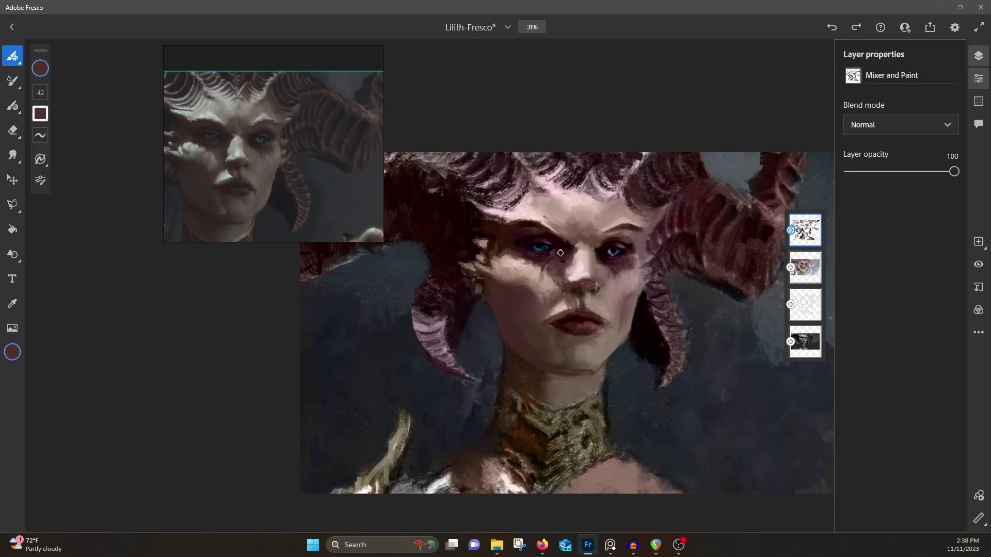
# Step: Sample reddish, skin and dark tones and refine the small spikes between the near temple and cheek
pyautogui.keyDown('alt'); pyautogui.click(652, 247); pyautogui.keyUp('alt')
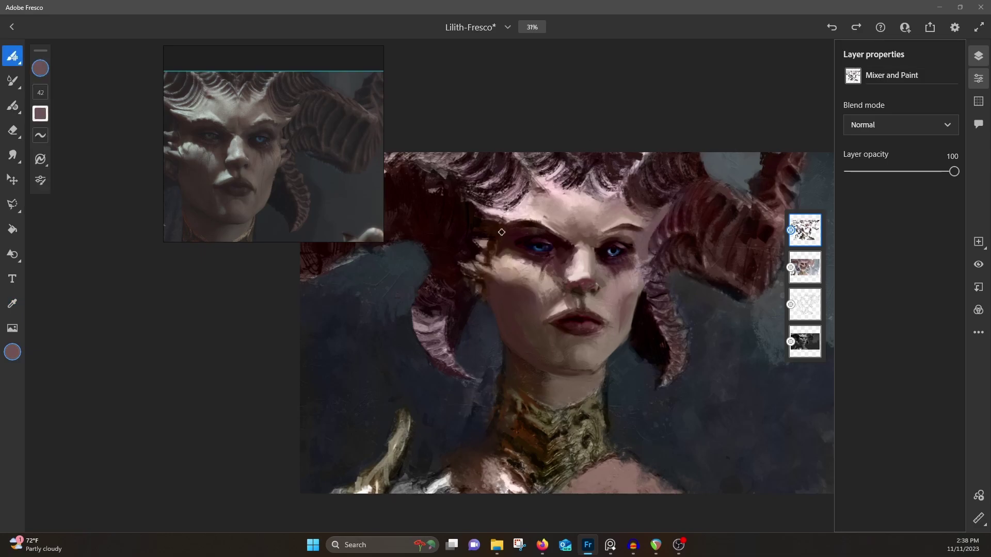
pyautogui.keyDown('alt'); pyautogui.click(506, 264); pyautogui.keyUp('alt')
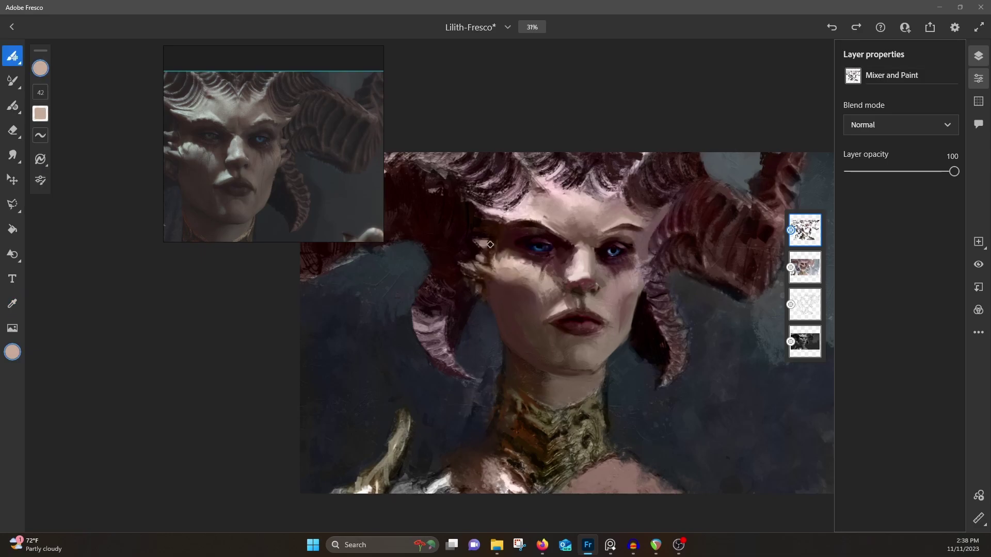
pyautogui.keyDown('alt'); pyautogui.click(491, 240); pyautogui.keyUp('alt')
pyautogui.keyDown('alt'); pyautogui.click(465, 238); pyautogui.keyUp('alt')
pyautogui.keyDown('alt'); pyautogui.click(483, 264); pyautogui.keyUp('alt')
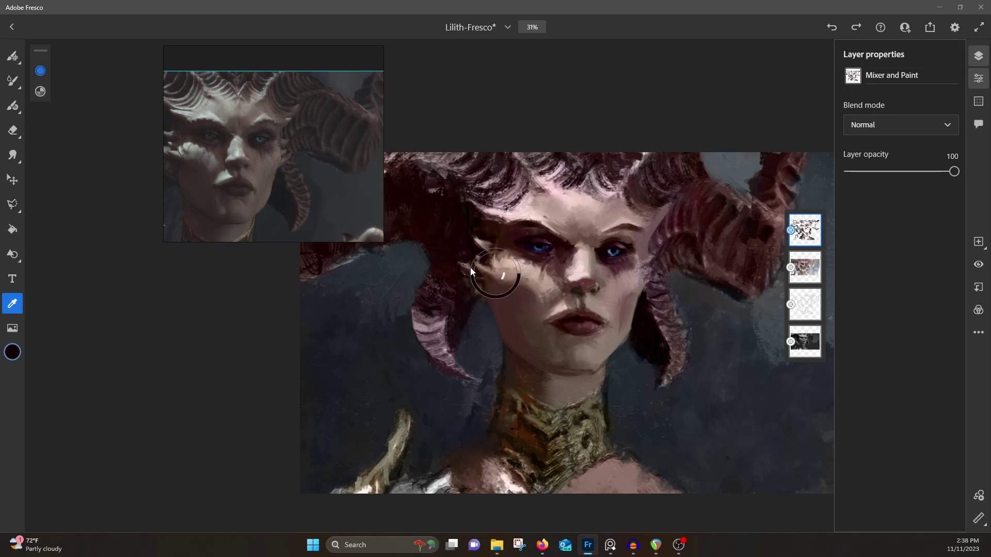
pyautogui.keyDown('alt'); pyautogui.click(496, 274); pyautogui.keyUp('alt')
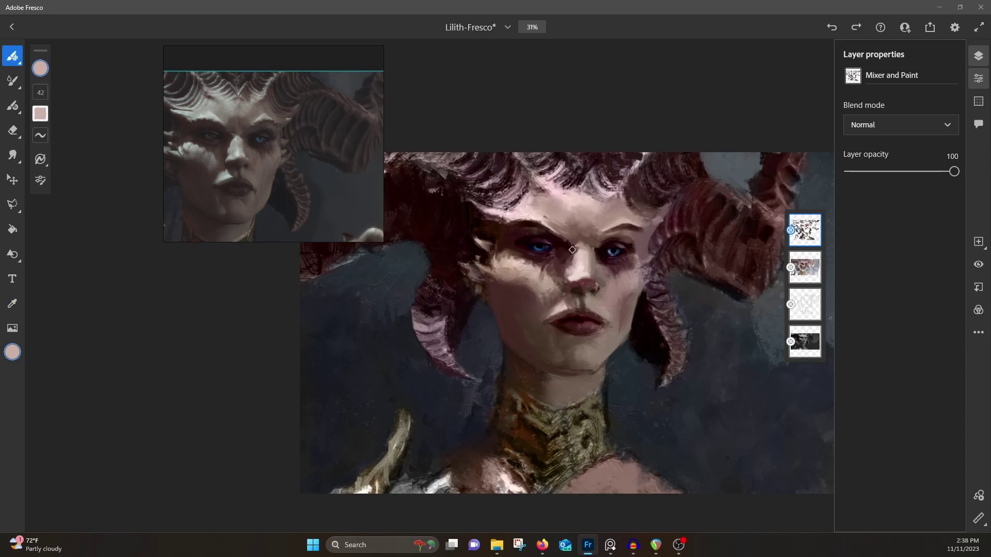
pyautogui.keyDown('alt'); pyautogui.click(494, 272); pyautogui.keyUp('alt')
# Step: Sample light skin and brown tones and touch up the side of the nose and the bridge
pyautogui.keyDown('alt'); pyautogui.click(573, 272); pyautogui.keyUp('alt')
pyautogui.moveTo(572, 273); pyautogui.dragTo(566, 280)
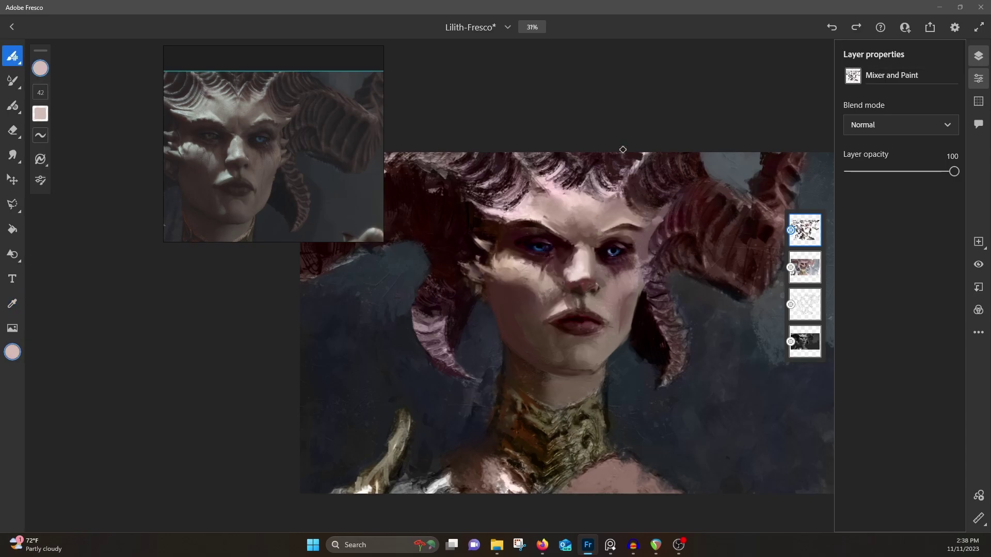
pyautogui.keyDown('alt'); pyautogui.click(601, 243); pyautogui.keyUp('alt')
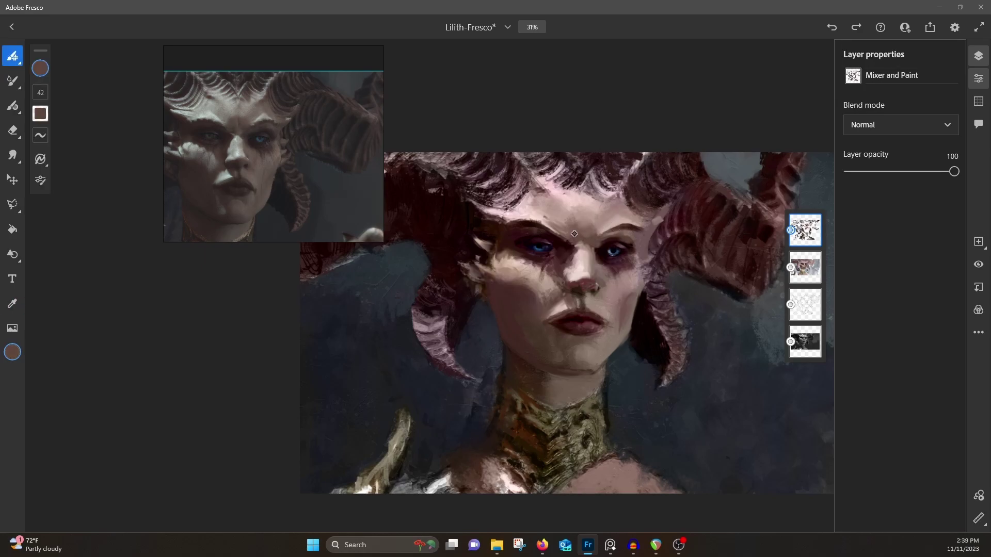
# Step: Sample dark background and reddish horn tones and rework the outer edge of the large horn on the far side
pyautogui.moveTo(716, 259); pyautogui.dragTo(671, 206)
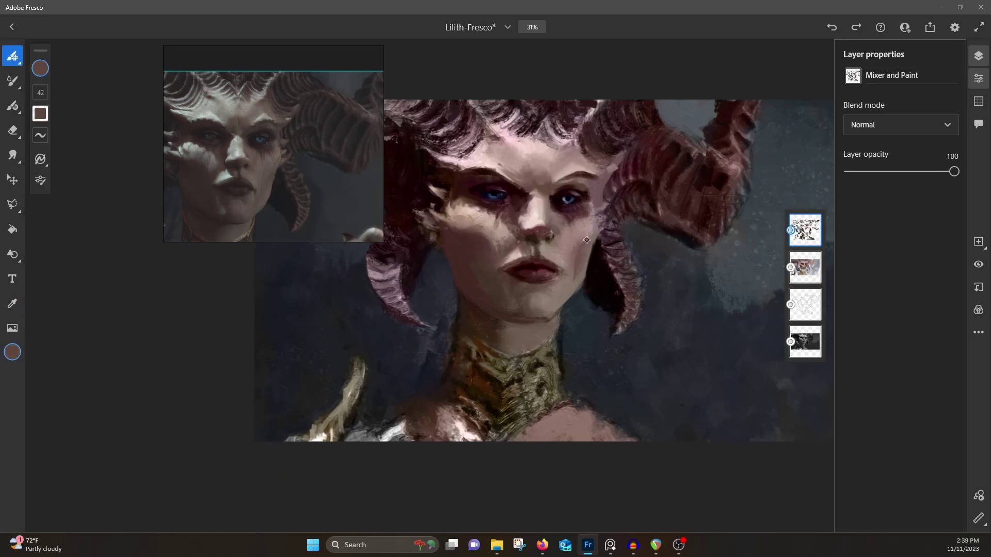
pyautogui.keyDown('alt'); pyautogui.click(582, 302); pyautogui.keyUp('alt')
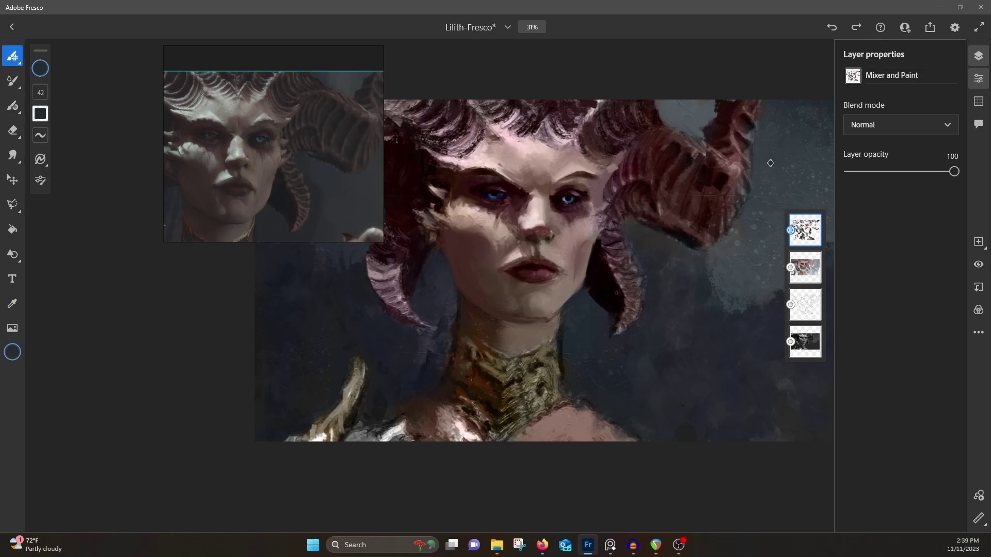
pyautogui.keyDown('alt'); pyautogui.click(744, 180); pyautogui.keyUp('alt')
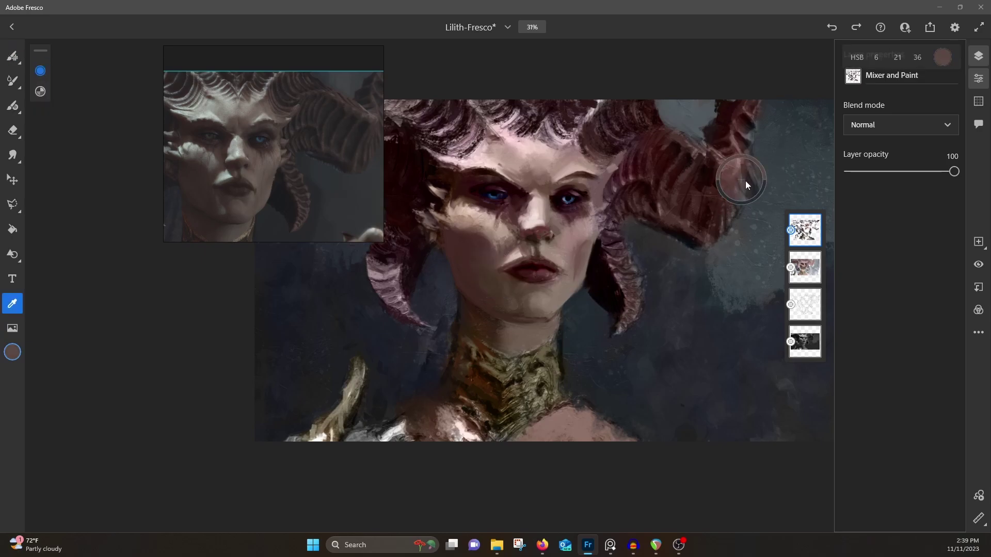
pyautogui.keyDown('alt'); pyautogui.click(742, 144); pyautogui.keyUp('alt')
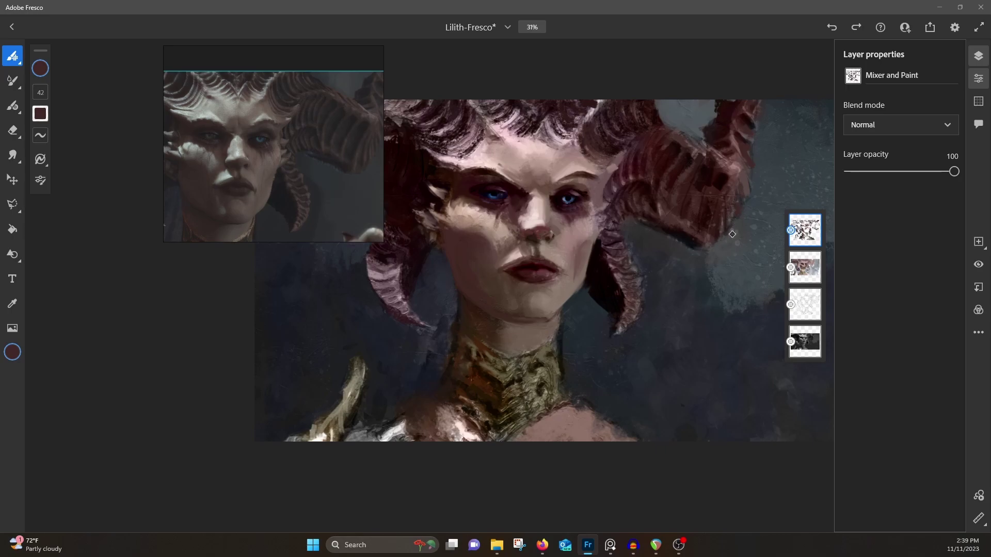
# Step: Sample a near-black tone and paint dark grooves between the ridges of the far large horn
pyautogui.keyDown('alt'); pyautogui.click(699, 240); pyautogui.keyUp('alt')
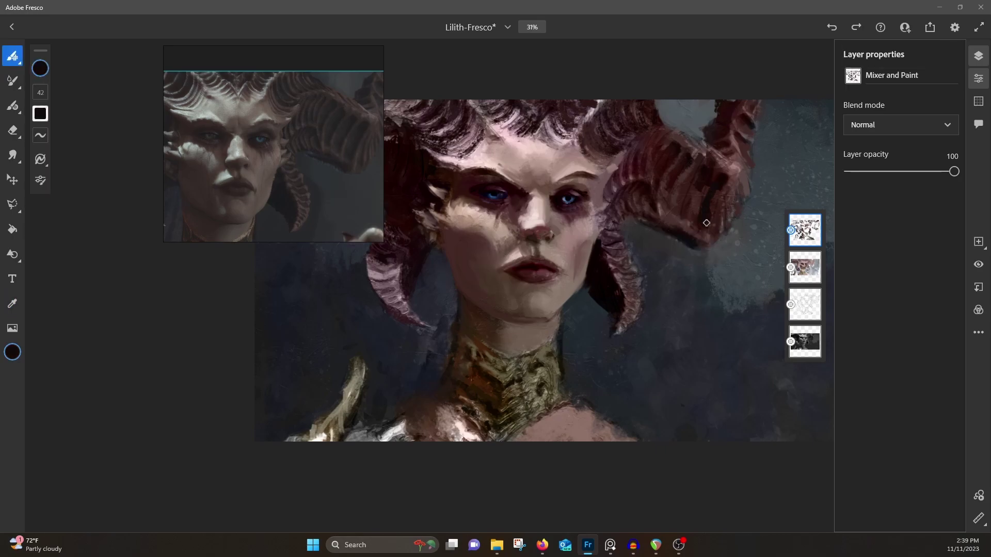
pyautogui.moveTo(696, 187); pyautogui.dragTo(687, 214)
pyautogui.moveTo(633, 159); pyautogui.dragTo(623, 186)
pyautogui.keyDown('alt'); pyautogui.click(495, 274); pyautogui.keyUp('alt')
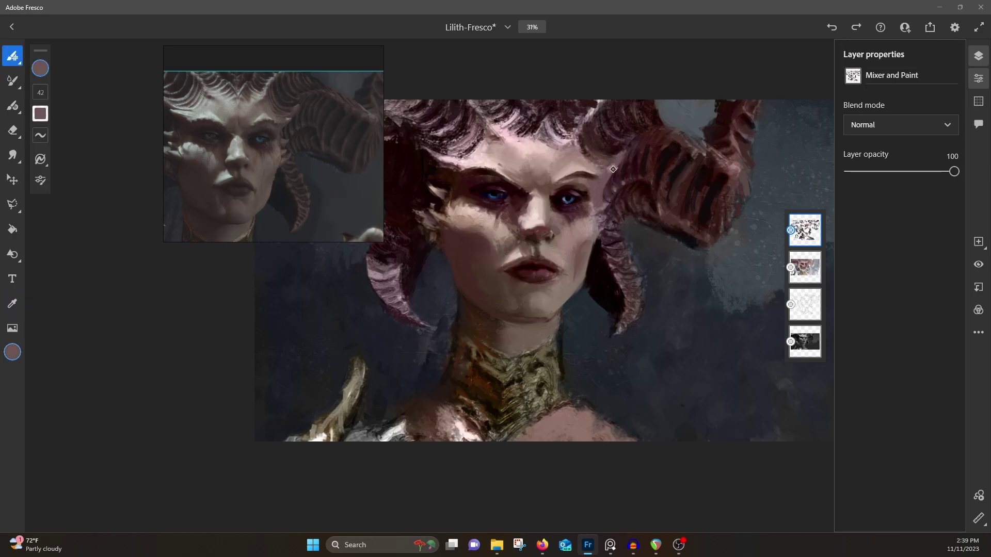
# Step: Sample dark red and muted reddish tones and build up the curved ridges across the far large horn
pyautogui.keyDown('alt'); pyautogui.click(680, 160); pyautogui.keyUp('alt')
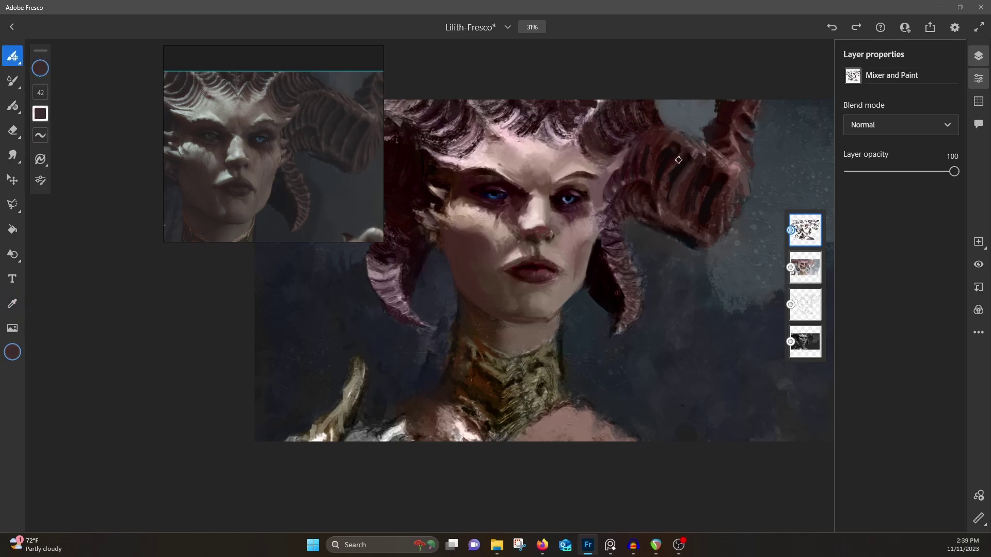
pyautogui.moveTo(674, 150); pyautogui.dragTo(655, 192)
pyautogui.moveTo(689, 157)
pyautogui.mouseDown()
pyautogui.moveTo(708, 170)
pyautogui.moveTo(721, 192)
pyautogui.moveTo(767, 127)
pyautogui.moveTo(790, 62)
pyautogui.moveTo(648, 174)
pyautogui.moveTo(650, 158)
pyautogui.moveTo(690, 220)
pyautogui.moveTo(661, 211)
pyautogui.moveTo(703, 234)
pyautogui.mouseUp()
pyautogui.keyDown('alt'); pyautogui.click(661, 211); pyautogui.keyUp('alt')
pyautogui.moveTo(727, 181); pyautogui.dragTo(714, 230)
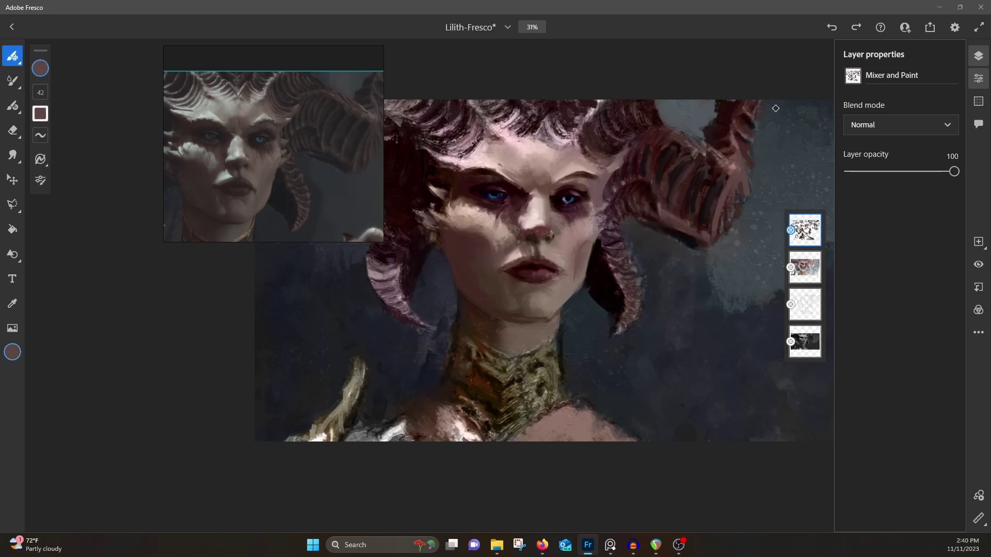
# Step: Sample dark blue background tones and clean up the background around the near hanging horn's tip and the neck
pyautogui.moveTo(482, 201); pyautogui.dragTo(633, 213)
pyautogui.keyDown('alt'); pyautogui.click(568, 336); pyautogui.keyUp('alt')
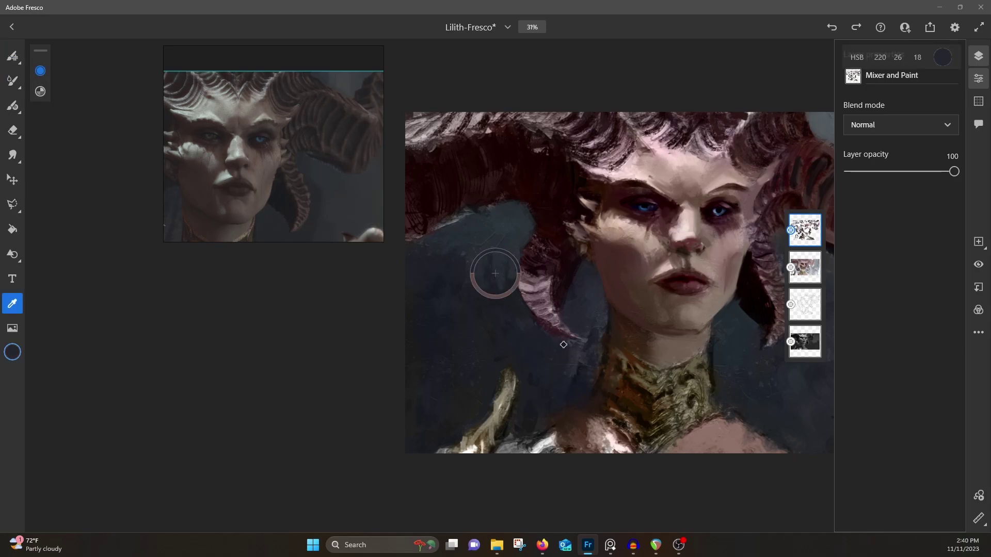
pyautogui.scroll(-2, 738, 164)
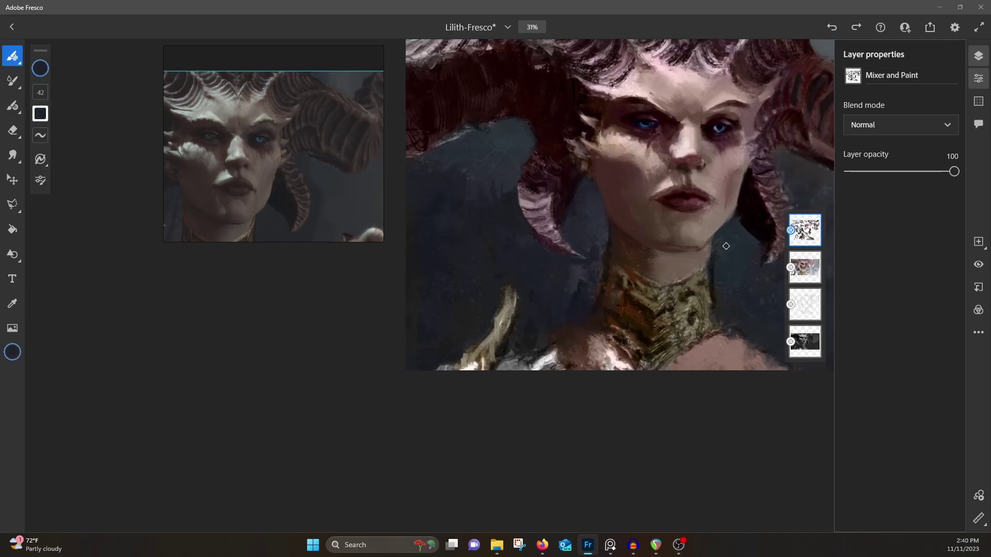
pyautogui.hscroll(3, 670, 172)
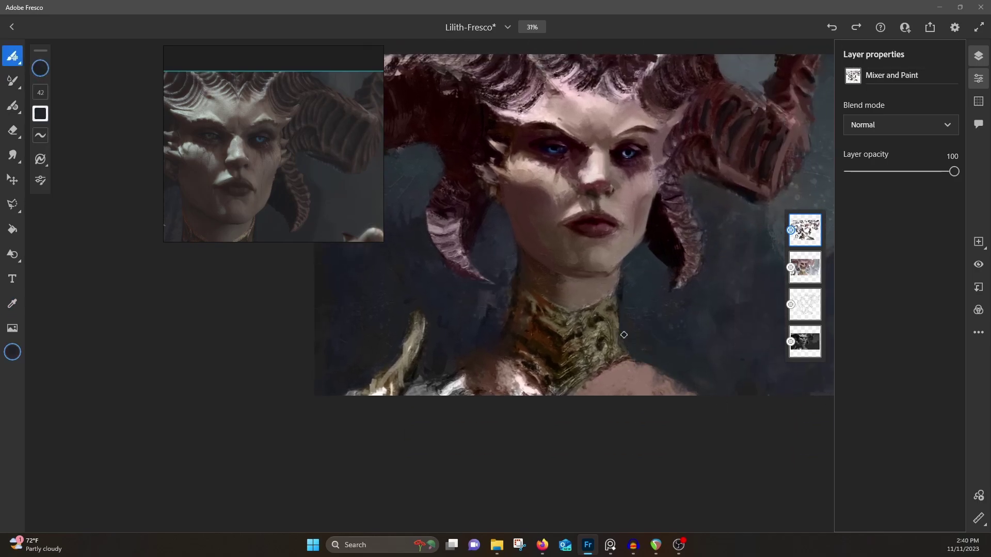
pyautogui.hscroll(-3, 622, 281)
pyautogui.scroll(1, 621, 281)
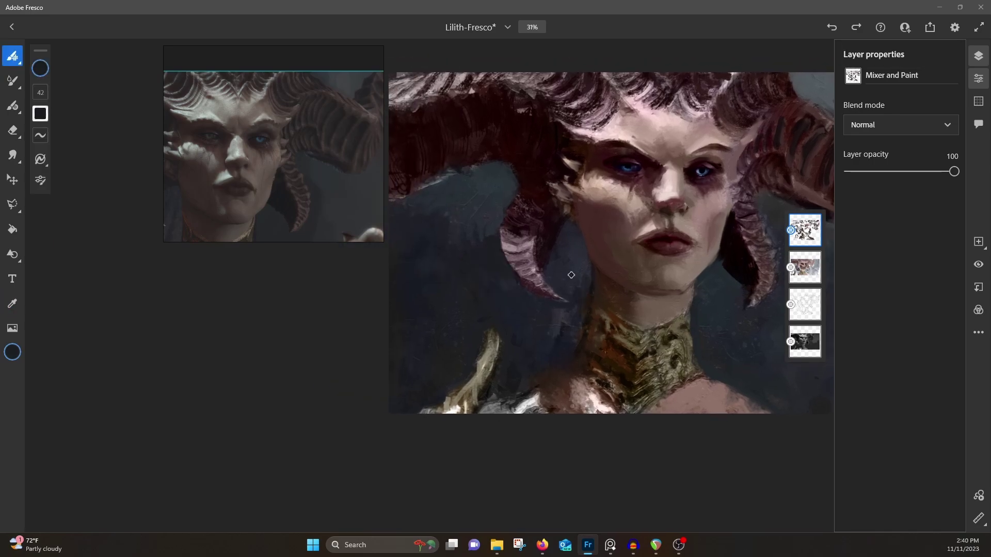
# Step: Switch from the Flat brush mixer to the Oilpaint filbert live brush
pyautogui.click(39, 68)
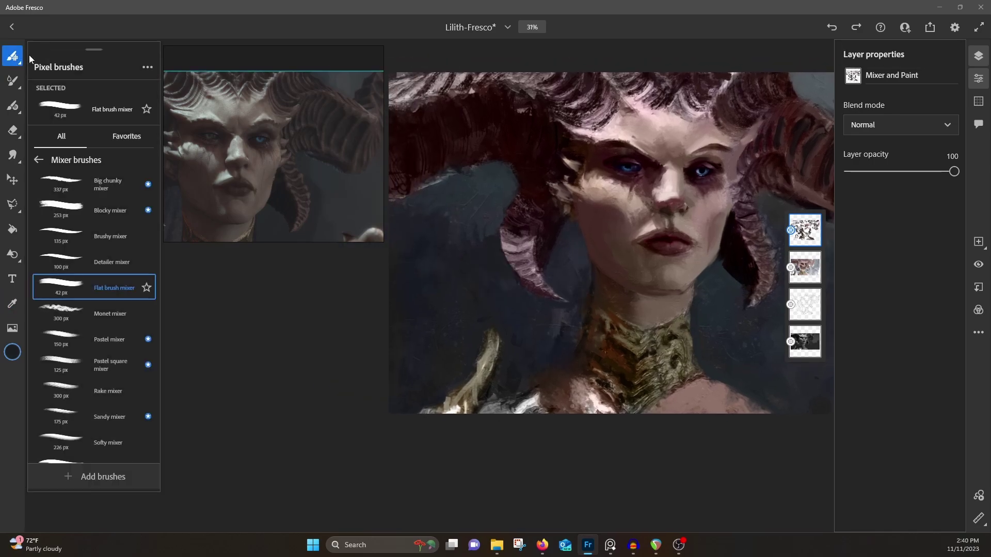
pyautogui.click(12, 81)
pyautogui.click(35, 67)
pyautogui.click(105, 177)
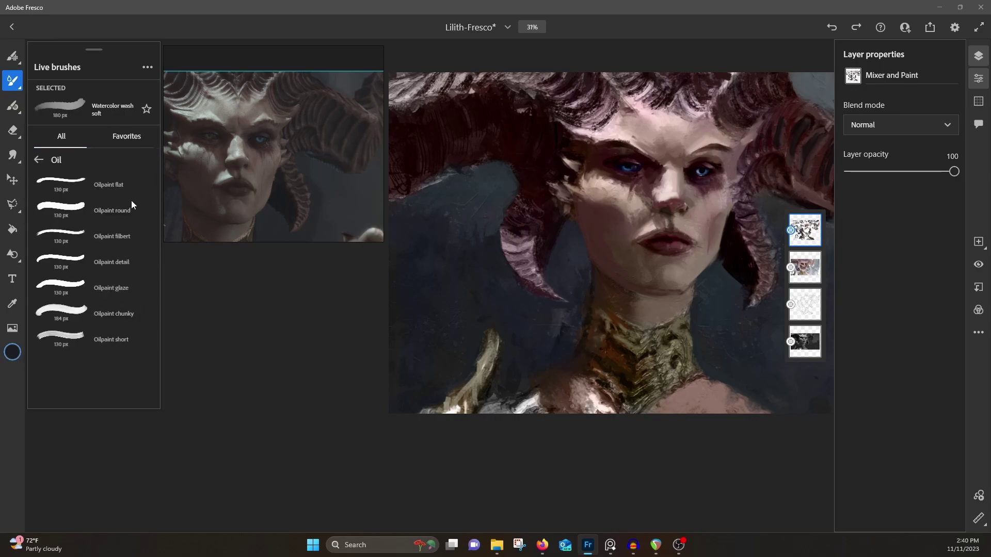
pyautogui.click(127, 236)
# Step: Save the Lilith-Fresco document
pyautogui.hotkey('ctrl', '+')
pyautogui.hotkey('ctrl', '+')
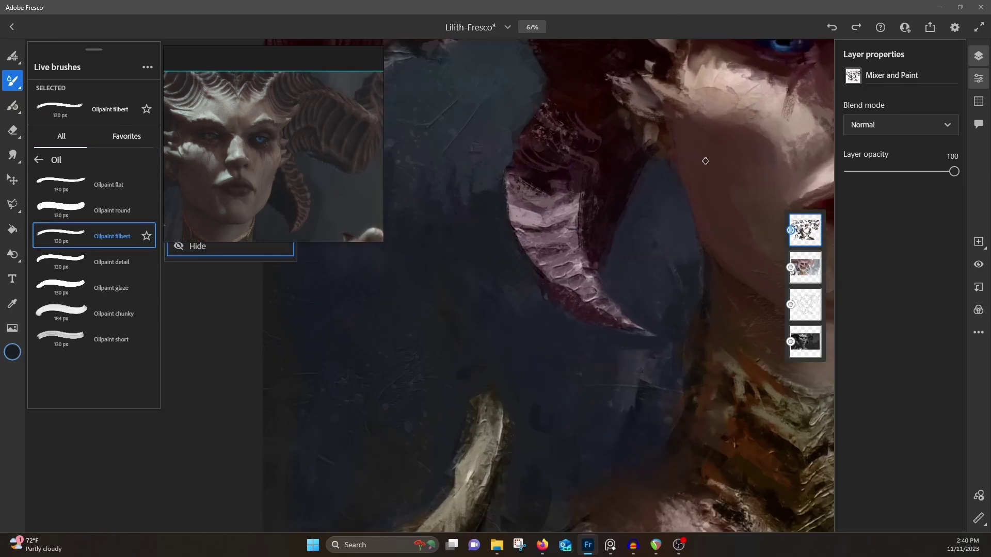
pyautogui.click(507, 27)
pyautogui.click(450, 107)
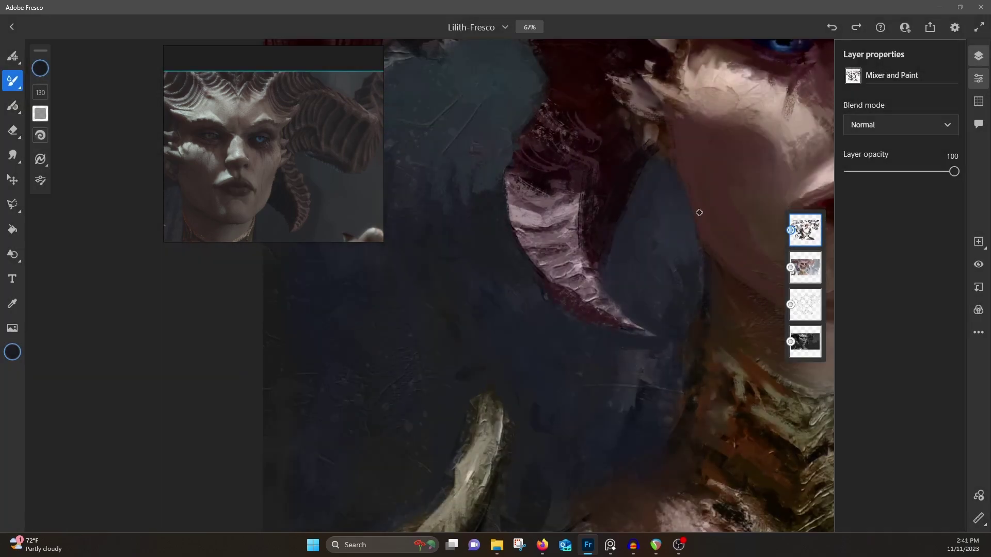
# Step: Enlarge the reference at the near eye, reduce the brush size to 62, and repaint the blue iris and inner-corner shadow with sampled tones
pyautogui.moveTo(626, 213); pyautogui.dragTo(309, 393)
pyautogui.scroll(3, 540, 196)
pyautogui.scroll(5, 224, 135)
pyautogui.moveTo(224, 135); pyautogui.dragTo(310, 163)
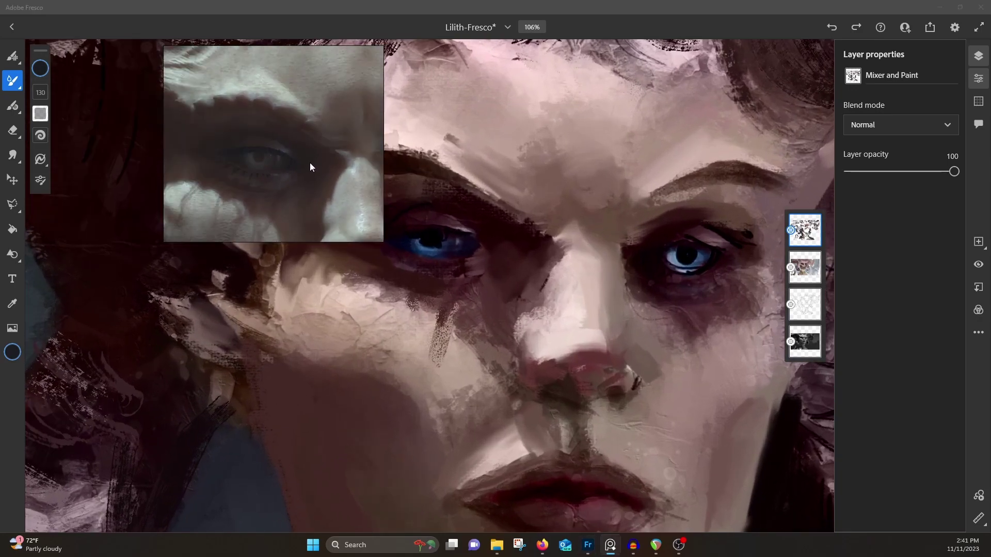
pyautogui.click(437, 235)
pyautogui.press('[')
pyautogui.press('[')
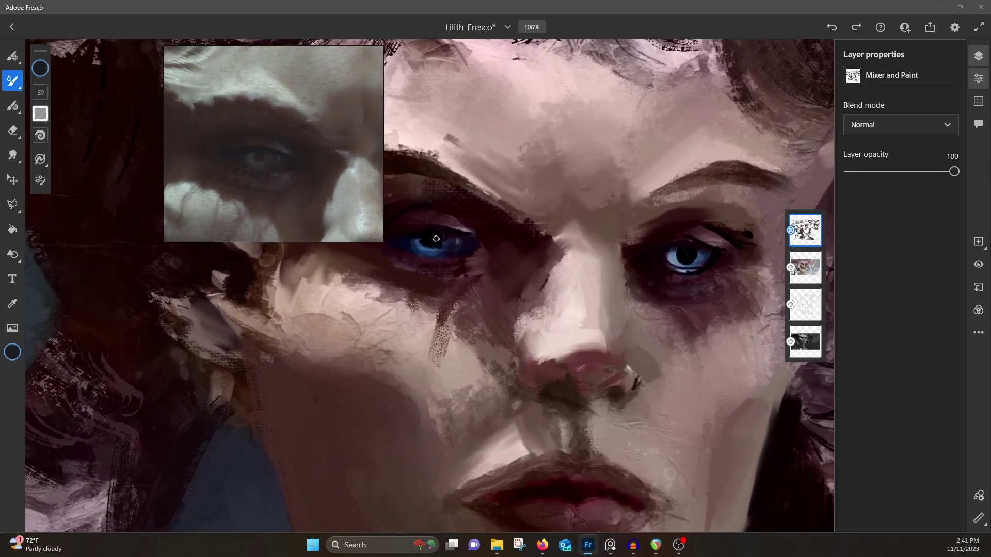
pyautogui.keyDown('alt'); pyautogui.click(424, 247); pyautogui.keyUp('alt')
pyautogui.keyDown('alt'); pyautogui.click(495, 274); pyautogui.keyUp('alt')
pyautogui.keyDown('alt'); pyautogui.click(458, 226); pyautogui.keyUp('alt')
pyautogui.moveTo(556, 248)
pyautogui.mouseDown()
pyautogui.moveTo(495, 266)
pyautogui.moveTo(550, 270)
pyautogui.mouseUp()
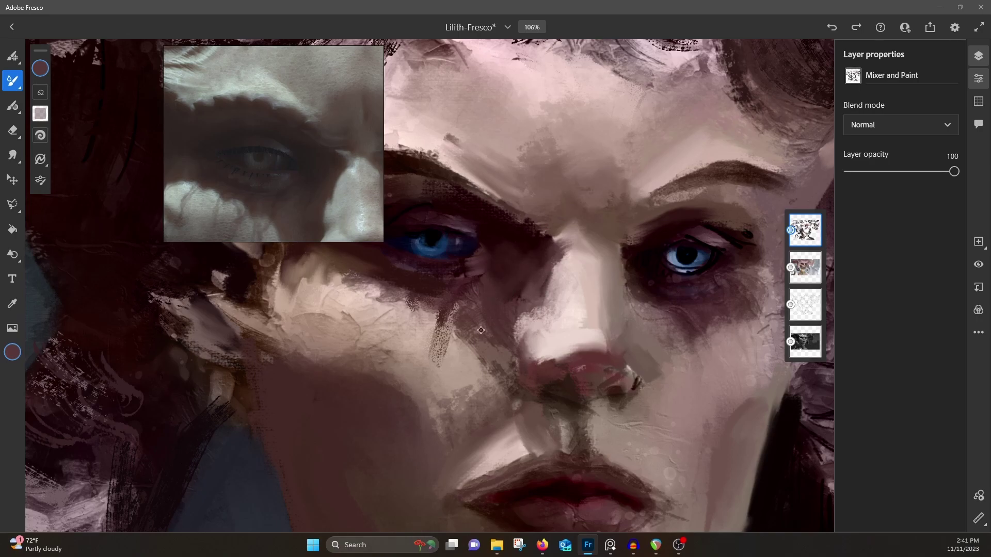
# Step: Show the nose in the reference and rework the tip and its reddish underside with sampled red and skin tones
pyautogui.moveTo(363, 228)
pyautogui.mouseDown()
pyautogui.moveTo(281, 184)
pyautogui.moveTo(256, 122)
pyautogui.mouseUp()
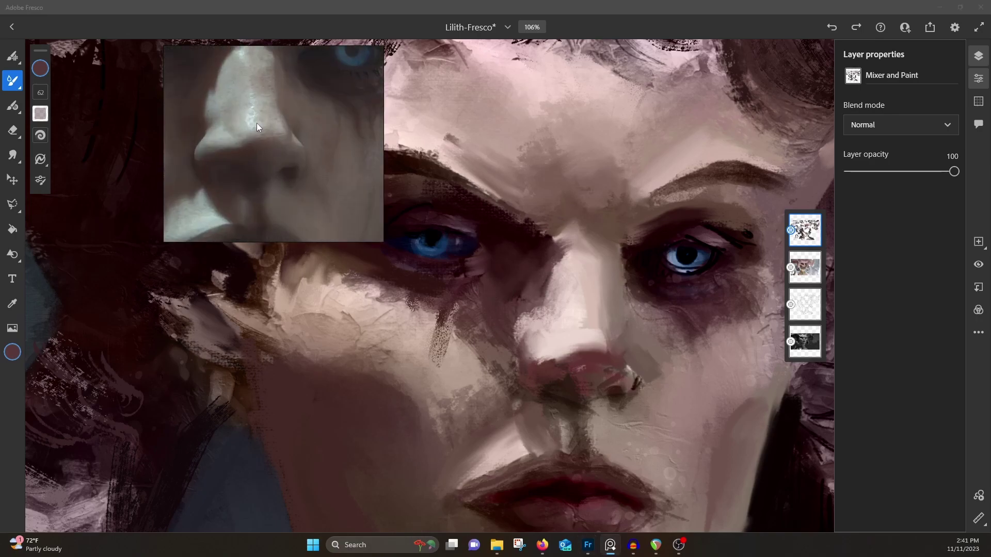
pyautogui.keyDown('alt'); pyautogui.click(555, 374); pyautogui.keyUp('alt')
pyautogui.moveTo(556, 374); pyautogui.dragTo(571, 377)
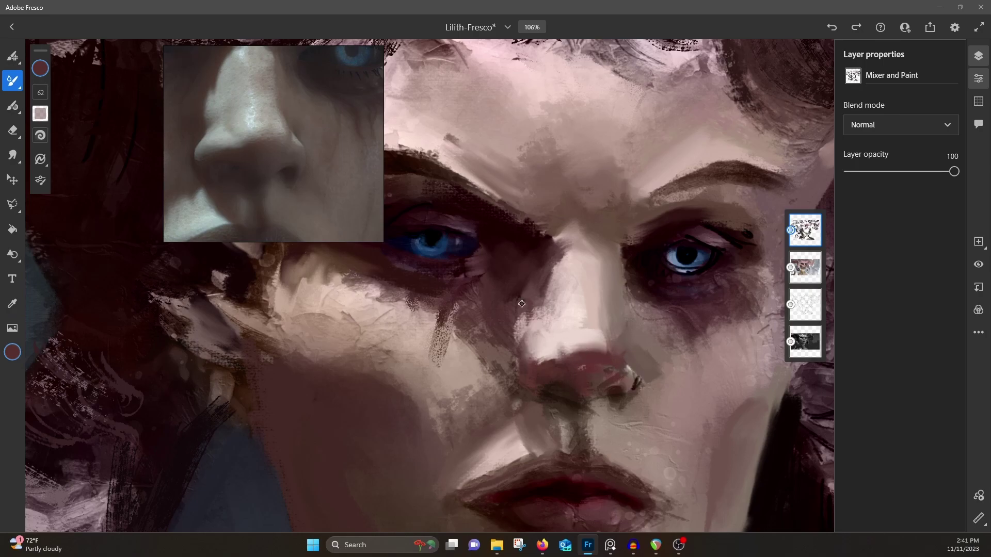
pyautogui.keyDown('alt'); pyautogui.click(613, 332); pyautogui.keyUp('alt')
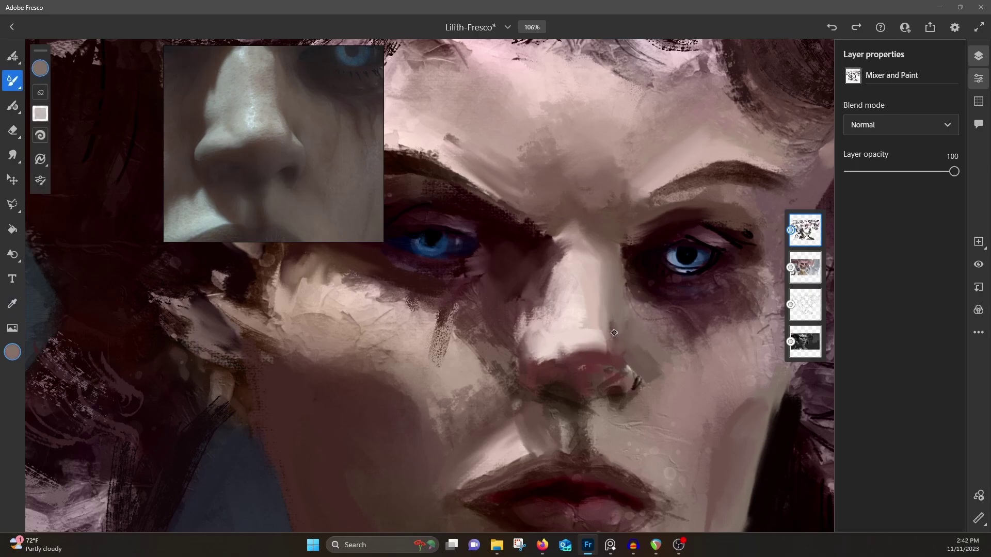
pyautogui.keyDown('alt'); pyautogui.click(594, 342); pyautogui.keyUp('alt')
# Step: Sample skin and shadow tones and reshape the far nostril wing and its shadow
pyautogui.moveTo(629, 360); pyautogui.dragTo(636, 375)
pyautogui.press('alt')
pyautogui.keyDown('alt'); pyautogui.click(633, 405); pyautogui.keyUp('alt')
pyautogui.moveTo(623, 406)
pyautogui.mouseDown()
pyautogui.moveTo(642, 383)
pyautogui.moveTo(635, 346)
pyautogui.moveTo(627, 381)
pyautogui.moveTo(591, 397)
pyautogui.moveTo(633, 399)
pyautogui.moveTo(621, 370)
pyautogui.mouseUp()
pyautogui.press('alt')
pyautogui.keyDown('alt'); pyautogui.click(616, 390); pyautogui.keyUp('alt')
pyautogui.keyDown('alt'); pyautogui.click(638, 394); pyautogui.keyUp('alt')
pyautogui.press('alt')
# Step: Sample dark reddish brown, shade beside the nose bridge, and paint streaks running down the cheek below the far eye
pyautogui.keyDown('alt'); pyautogui.click(628, 261); pyautogui.keyUp('alt')
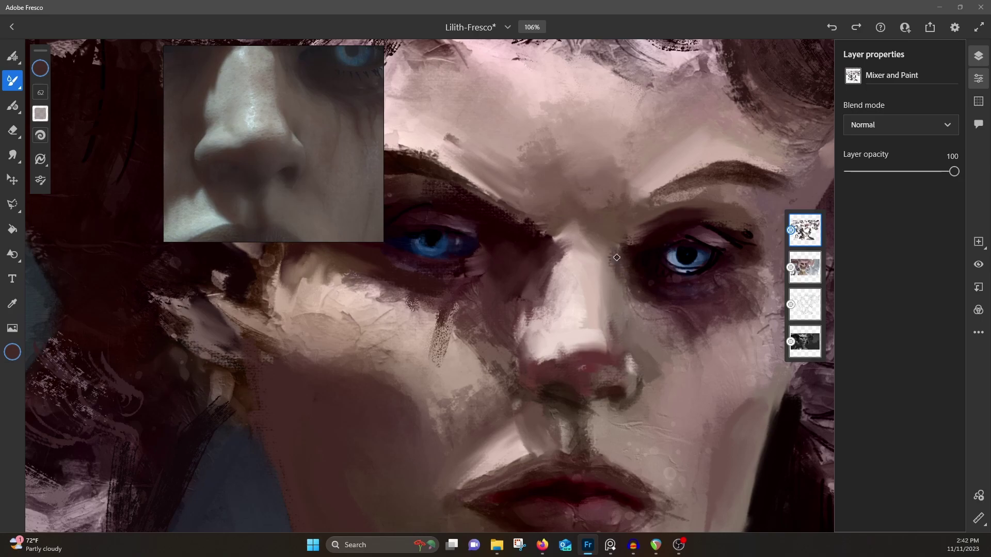
pyautogui.moveTo(682, 320); pyautogui.dragTo(685, 400)
pyautogui.moveTo(712, 321); pyautogui.dragTo(732, 368)
pyautogui.moveTo(732, 305); pyautogui.dragTo(737, 338)
pyautogui.moveTo(755, 297); pyautogui.dragTo(759, 312)
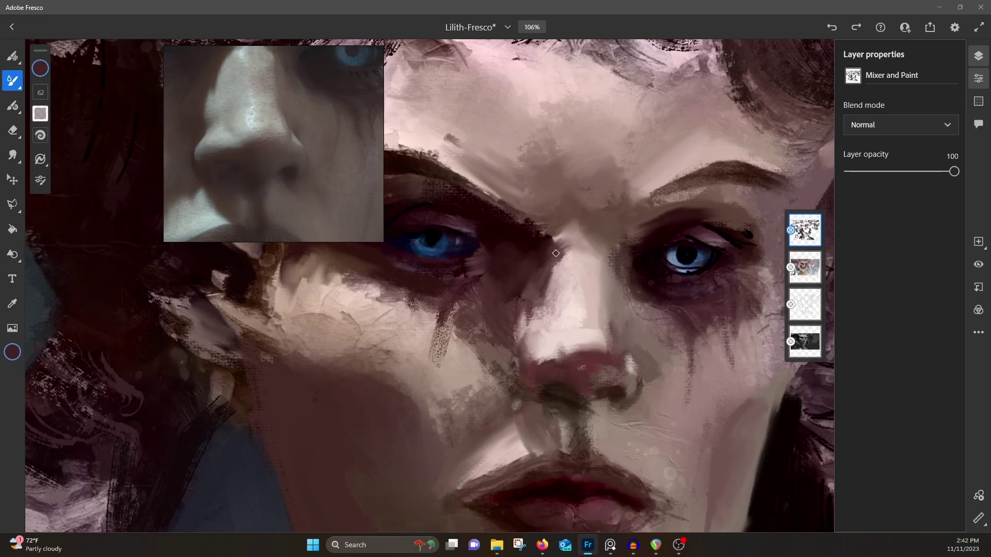
# Step: Sample light skin tones and smooth the lit side of the nose beside the near-eye shadow
pyautogui.moveTo(567, 205); pyautogui.dragTo(700, 203)
pyautogui.keyDown('alt'); pyautogui.click(515, 124); pyautogui.keyUp('alt')
pyautogui.keyDown('alt'); pyautogui.click(707, 292); pyautogui.keyUp('alt')
pyautogui.moveTo(670, 314); pyautogui.dragTo(667, 299)
pyautogui.keyDown('alt'); pyautogui.click(499, 271); pyautogui.keyUp('alt')
pyautogui.keyDown('alt'); pyautogui.click(668, 307); pyautogui.keyUp('alt')
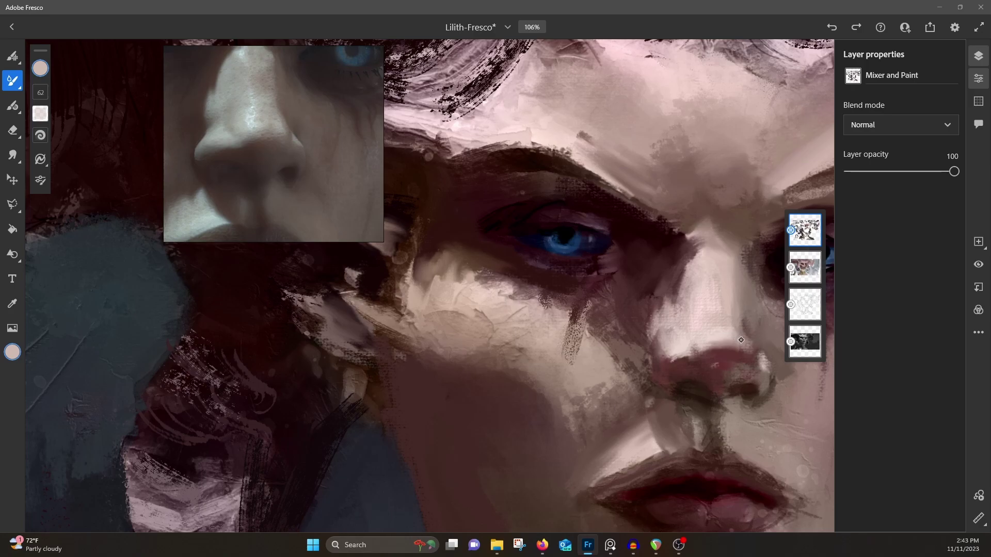
# Step: Pick a near-white color and paint a highlight along the ridge of the nose
pyautogui.click(19, 354)
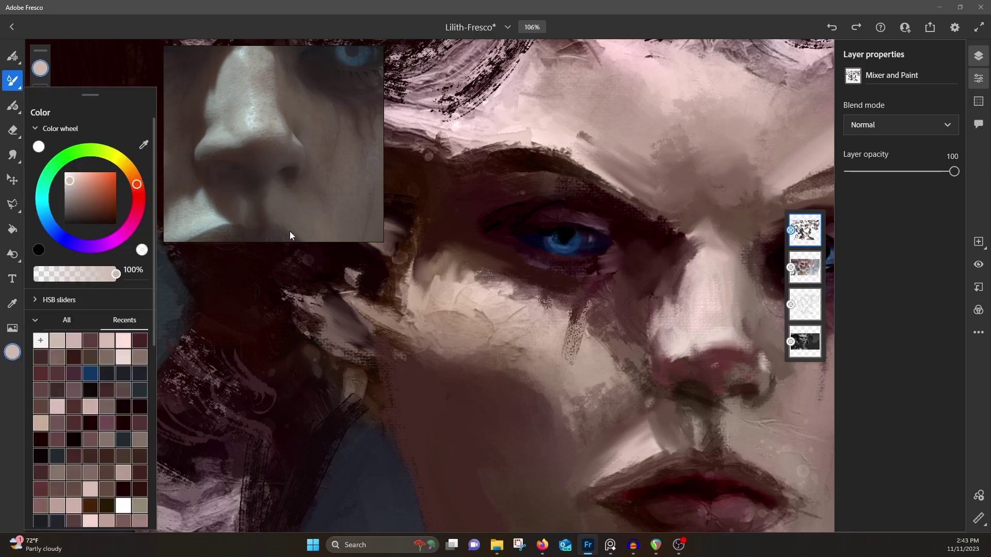
pyautogui.moveTo(94, 174); pyautogui.dragTo(65, 173)
pyautogui.click(537, 176)
pyautogui.moveTo(716, 330); pyautogui.dragTo(715, 277)
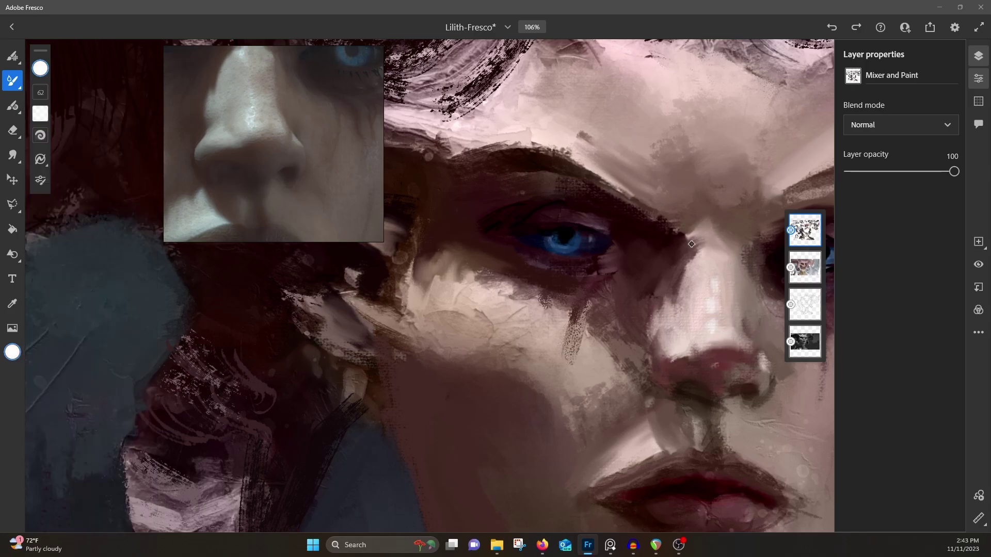
# Step: Show the mouth in the reference, sample dark lip tones, and define the upper lip and near mouth corner
pyautogui.moveTo(817, 428); pyautogui.dragTo(709, 325)
pyautogui.moveTo(292, 221); pyautogui.dragTo(321, 121)
pyautogui.scroll(-1, 321, 121)
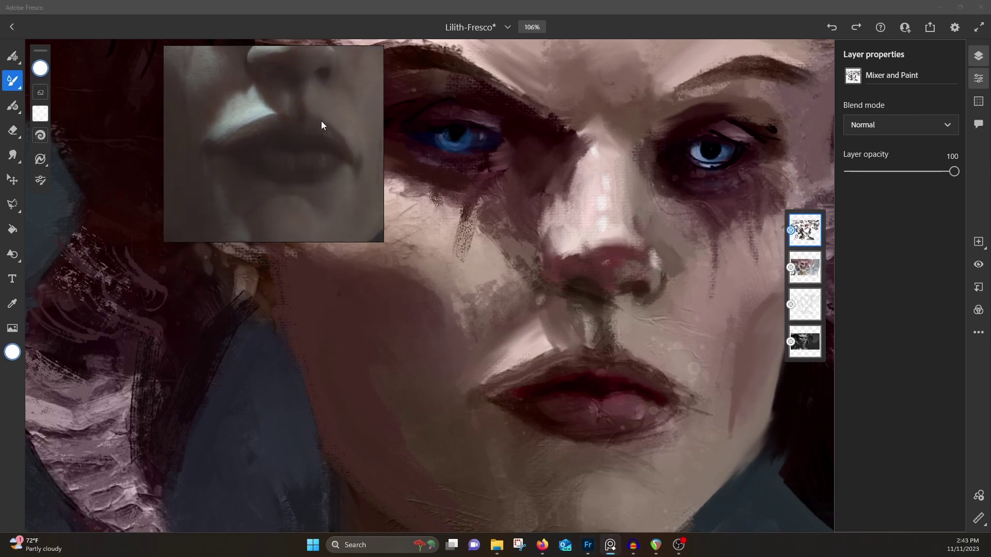
pyautogui.scroll(1, 485, 297)
pyautogui.keyDown('alt'); pyautogui.click(568, 377); pyautogui.keyUp('alt')
pyautogui.moveTo(564, 375); pyautogui.dragTo(487, 405)
pyautogui.keyDown('alt'); pyautogui.click(550, 394); pyautogui.keyUp('alt')
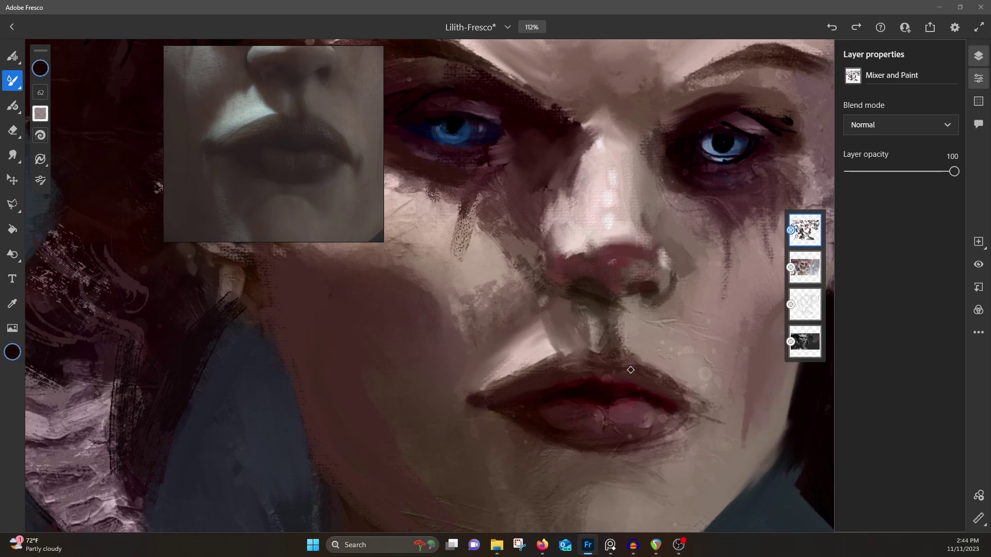
# Step: Sample dark red and brown lip tones, define the far mouth corner, and shade the lower and upper lips
pyautogui.moveTo(666, 400); pyautogui.dragTo(706, 419)
pyautogui.keyDown('alt'); pyautogui.click(624, 410); pyautogui.keyUp('alt')
pyautogui.moveTo(625, 416); pyautogui.dragTo(662, 419)
pyautogui.keyDown('alt'); pyautogui.click(642, 386); pyautogui.keyUp('alt')
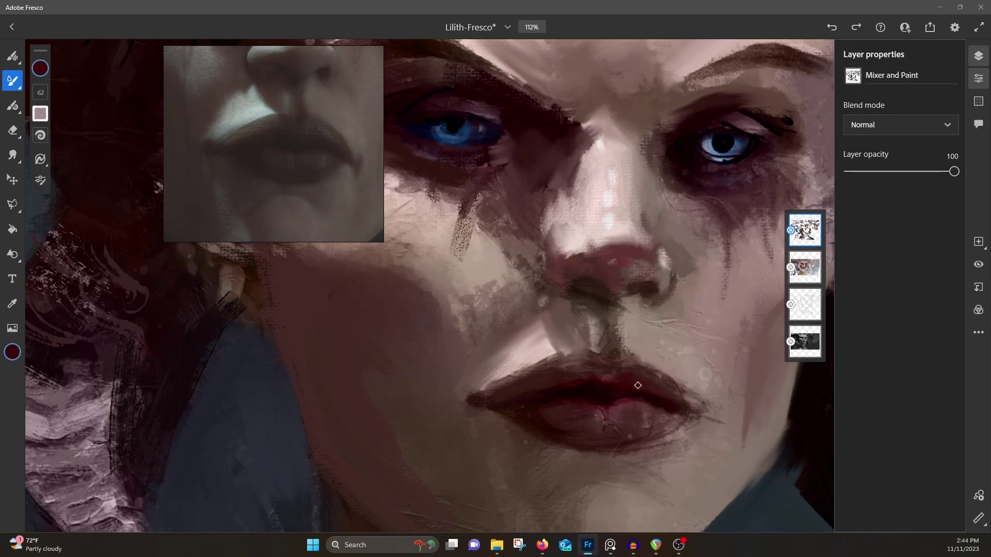
pyautogui.moveTo(601, 375); pyautogui.dragTo(551, 387)
pyautogui.keyDown('alt'); pyautogui.click(547, 373); pyautogui.keyUp('alt')
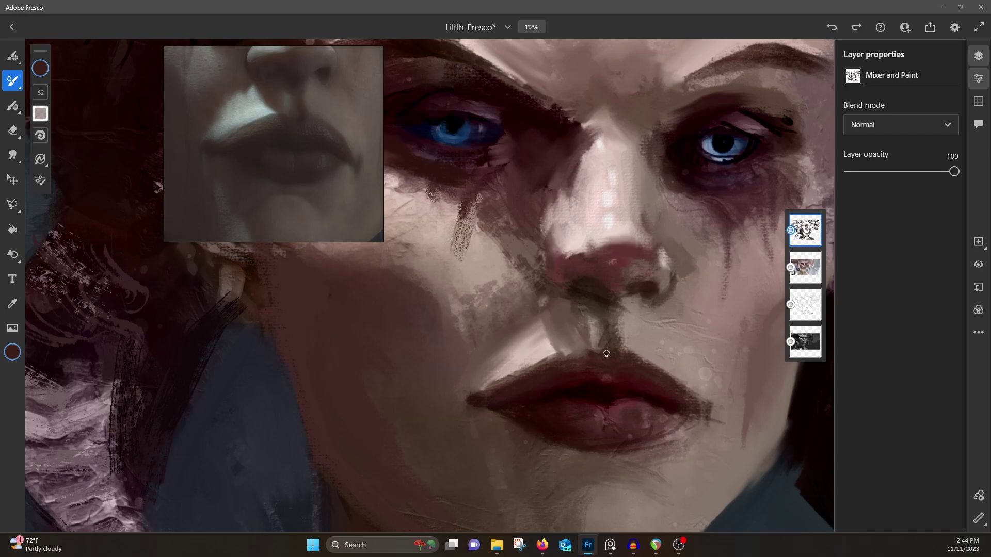
# Step: Sample pale skin, brown and dark red tones around the mouth and deepen the shading where the lips meet
pyautogui.keyDown('alt'); pyautogui.click(552, 351); pyautogui.keyUp('alt')
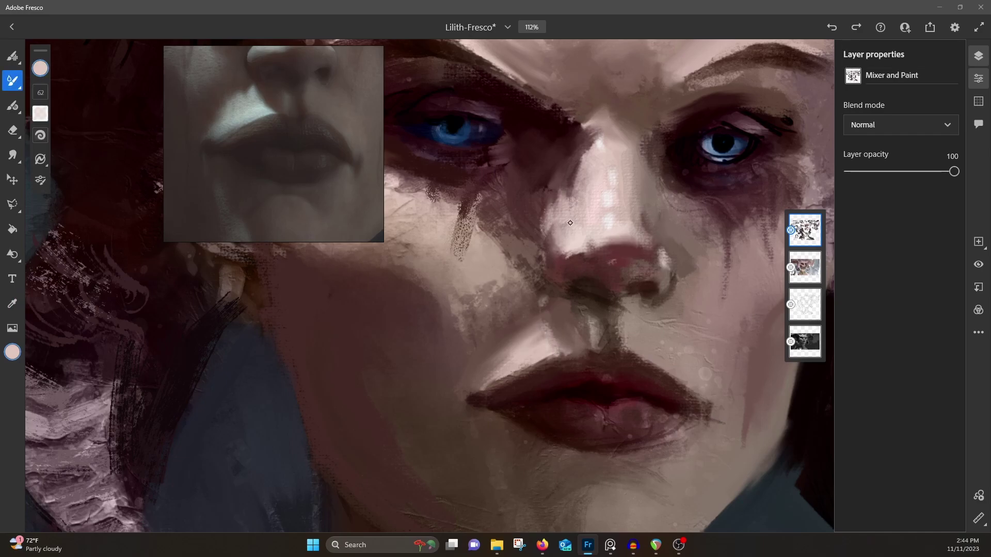
pyautogui.keyDown('alt'); pyautogui.click(511, 386); pyautogui.keyUp('alt')
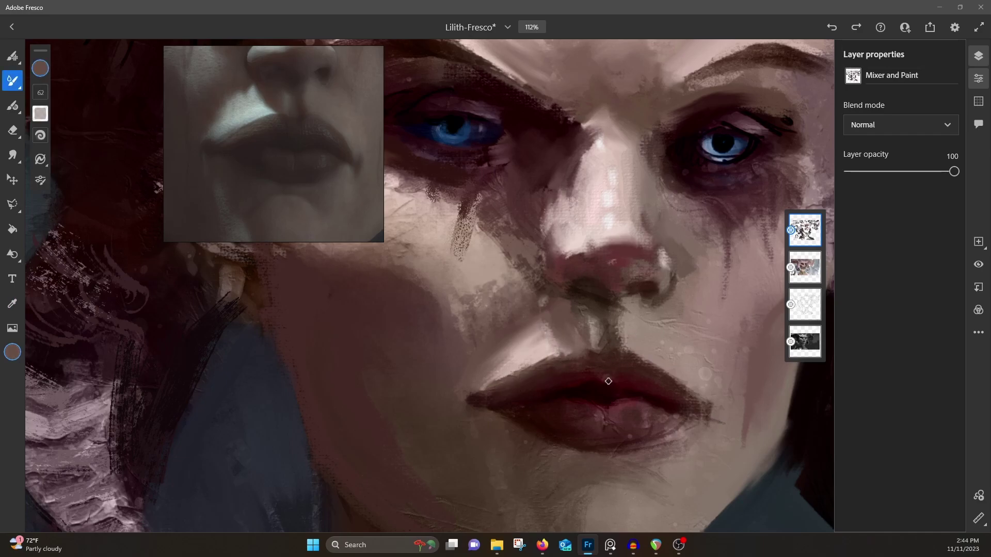
pyautogui.keyDown('alt'); pyautogui.click(588, 382); pyautogui.keyUp('alt')
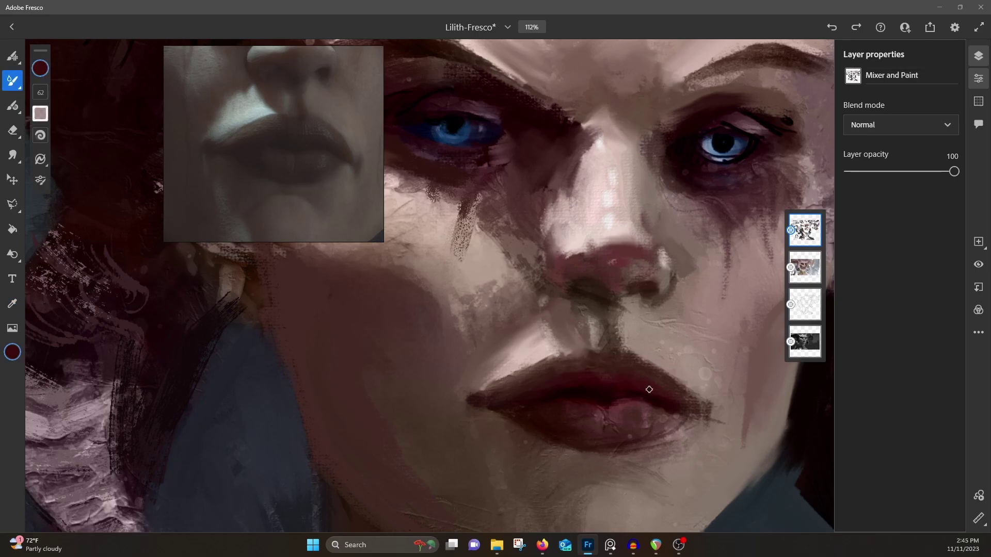
pyautogui.moveTo(622, 415)
pyautogui.mouseDown()
pyautogui.moveTo(611, 412)
pyautogui.moveTo(649, 408)
pyautogui.mouseUp()
# Step: Sample skin and shadow tones and paint the philtrum groove and the shadow beneath the far nostril
pyautogui.keyDown('alt'); pyautogui.click(599, 338); pyautogui.keyUp('alt')
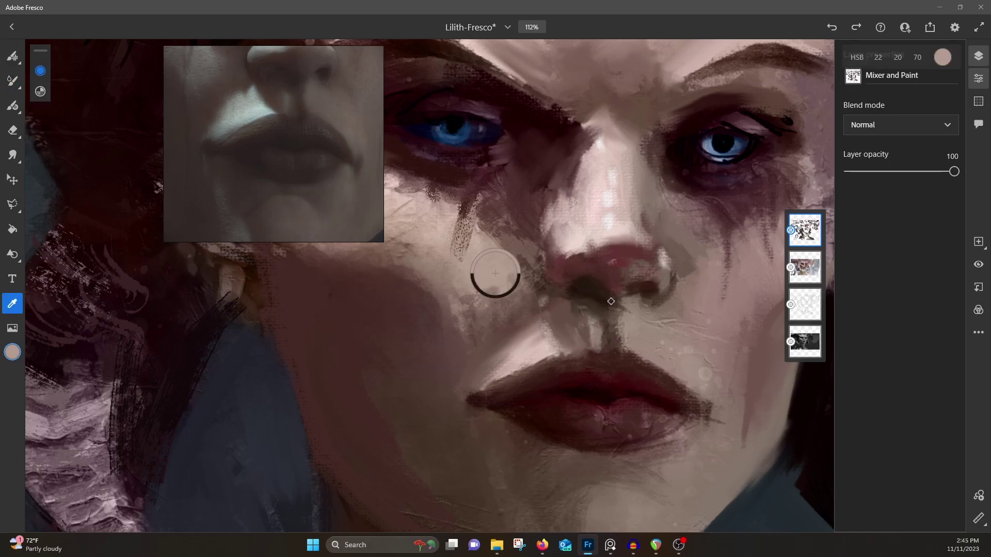
pyautogui.moveTo(617, 301); pyautogui.dragTo(616, 347)
pyautogui.keyDown('alt'); pyautogui.click(628, 346); pyautogui.keyUp('alt')
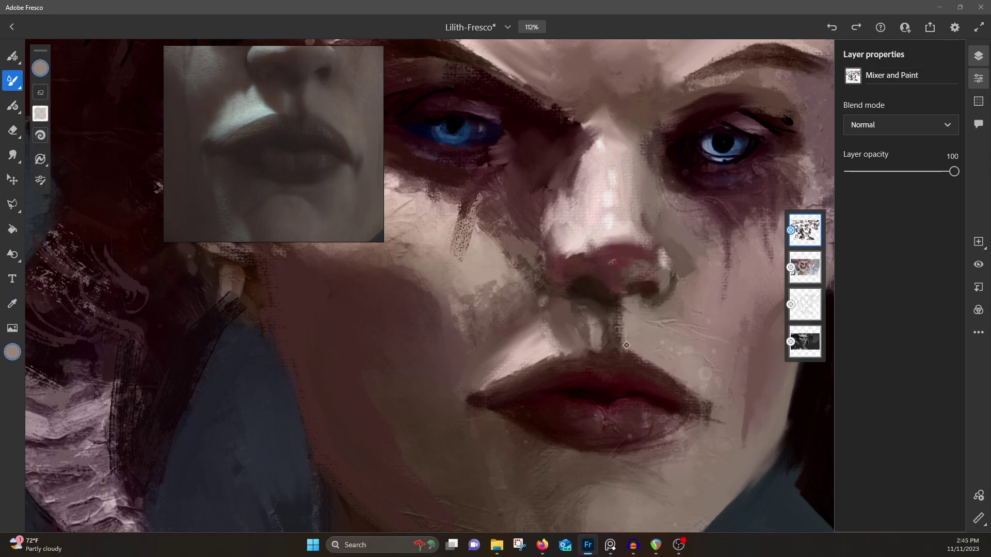
pyautogui.keyDown('alt'); pyautogui.click(645, 295); pyautogui.keyUp('alt')
pyautogui.moveTo(643, 302); pyautogui.dragTo(626, 293)
pyautogui.keyDown('alt'); pyautogui.click(654, 324); pyautogui.keyUp('alt')
# Step: Sample near-black and reddish brown tones and refine the shadows on the underside and far side of the nose
pyautogui.keyDown('alt'); pyautogui.click(598, 287); pyautogui.keyUp('alt')
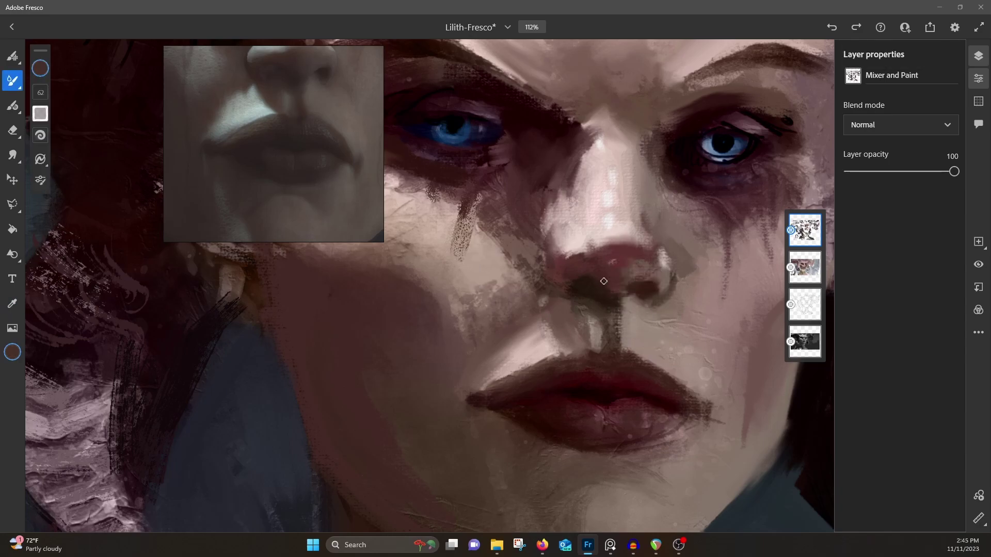
pyautogui.keyDown('alt'); pyautogui.click(577, 288); pyautogui.keyUp('alt')
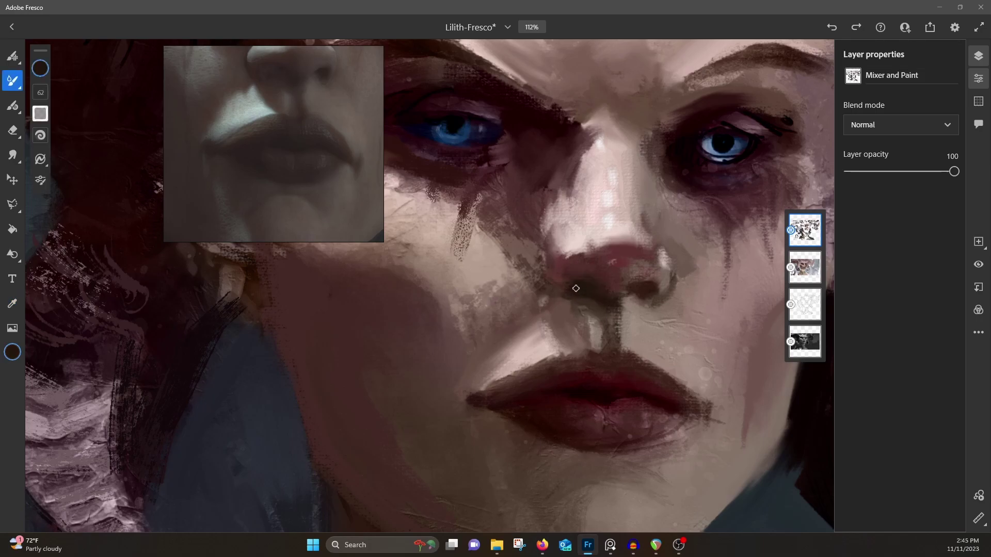
pyautogui.keyDown('alt'); pyautogui.click(650, 243); pyautogui.keyUp('alt')
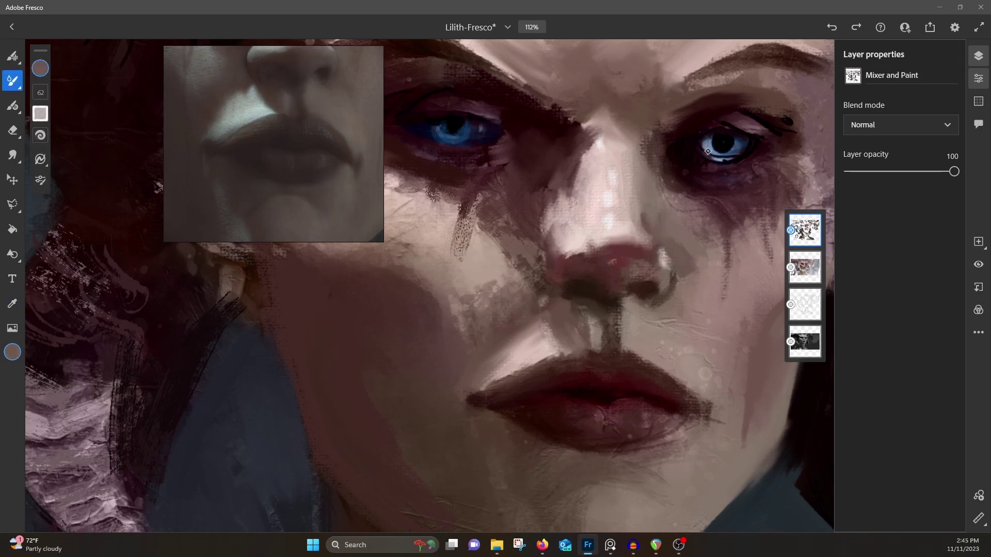
pyautogui.keyDown('alt'); pyautogui.click(651, 252); pyautogui.keyUp('alt')
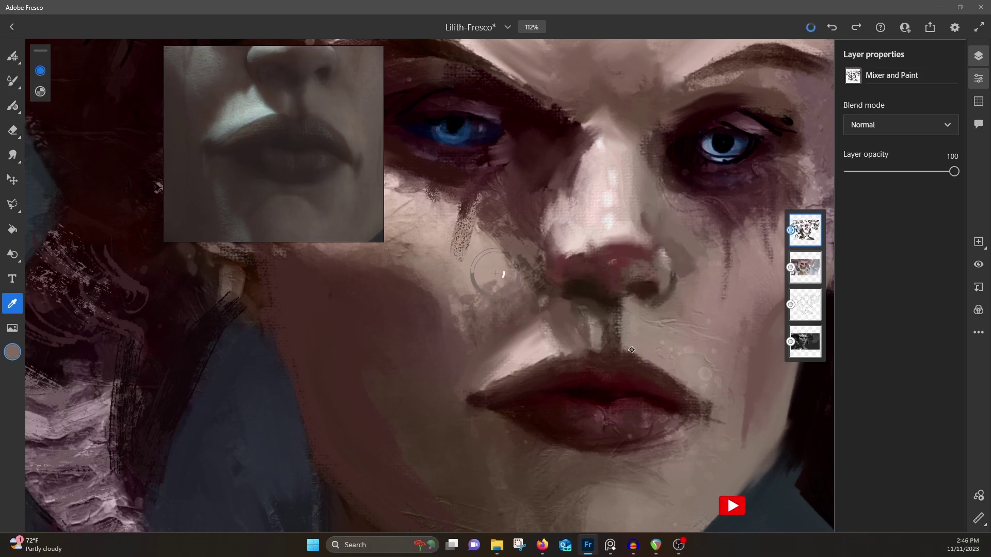
# Step: Sample a light skin tone and a muted red, and paint softer red along the far half of the upper lip
pyautogui.keyDown('alt'); pyautogui.click(496, 274); pyautogui.keyUp('alt')
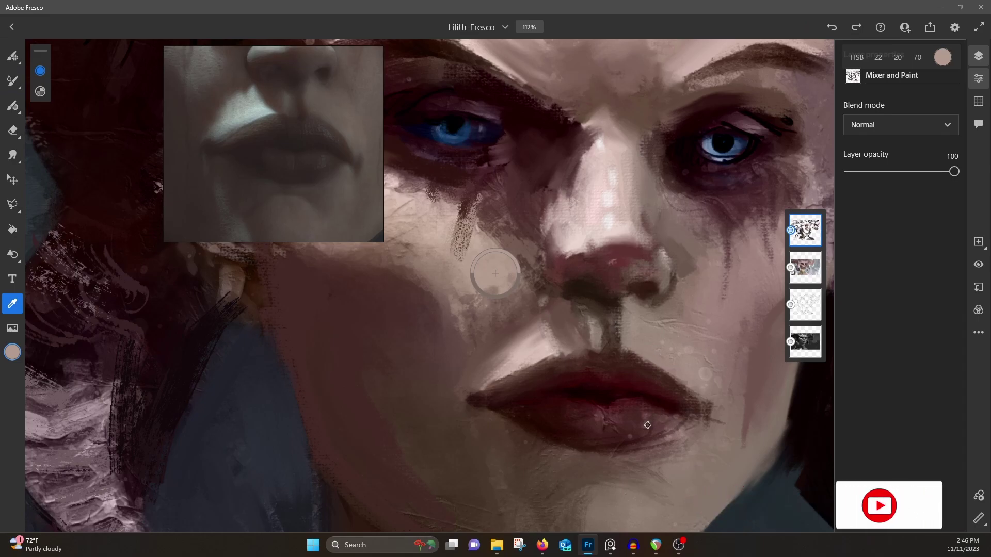
pyautogui.keyDown('alt'); pyautogui.click(637, 371); pyautogui.keyUp('alt')
pyautogui.moveTo(636, 371); pyautogui.dragTo(662, 383)
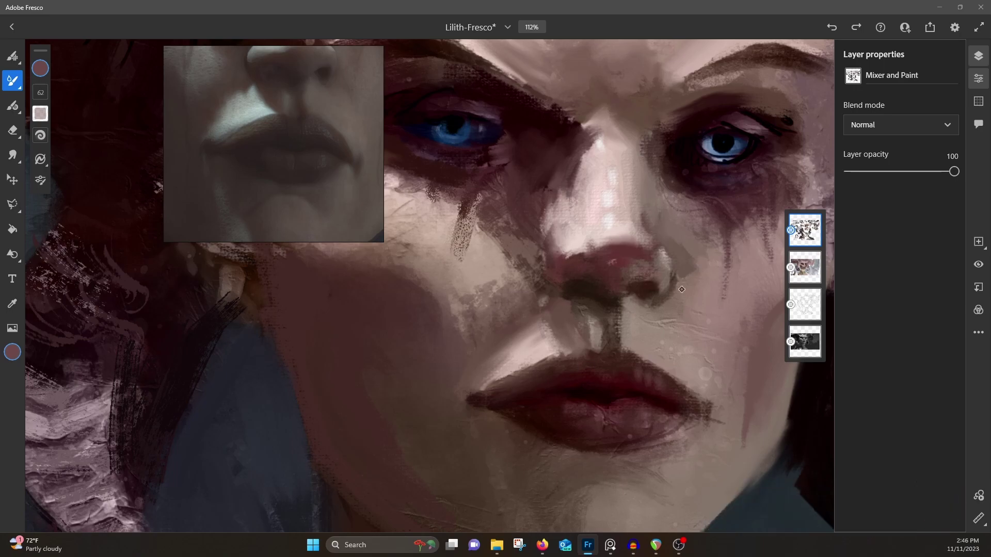
# Step: Check the portrait as a whole and save the Lilith-Fresco document
pyautogui.scroll(-12, 707, 136)
pyautogui.moveTo(443, 226); pyautogui.dragTo(477, 202)
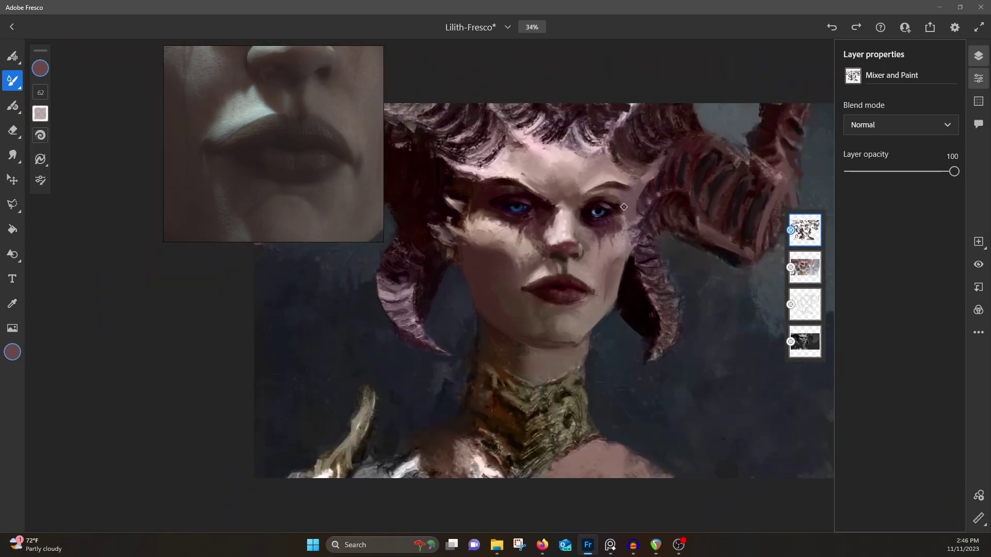
pyautogui.scroll(-1, 477, 202)
pyautogui.hotkey('ctrl', 's')
# Step: Dismiss the floating mouth reference and frame the face and horns for a closer review
pyautogui.rightClick(340, 112)
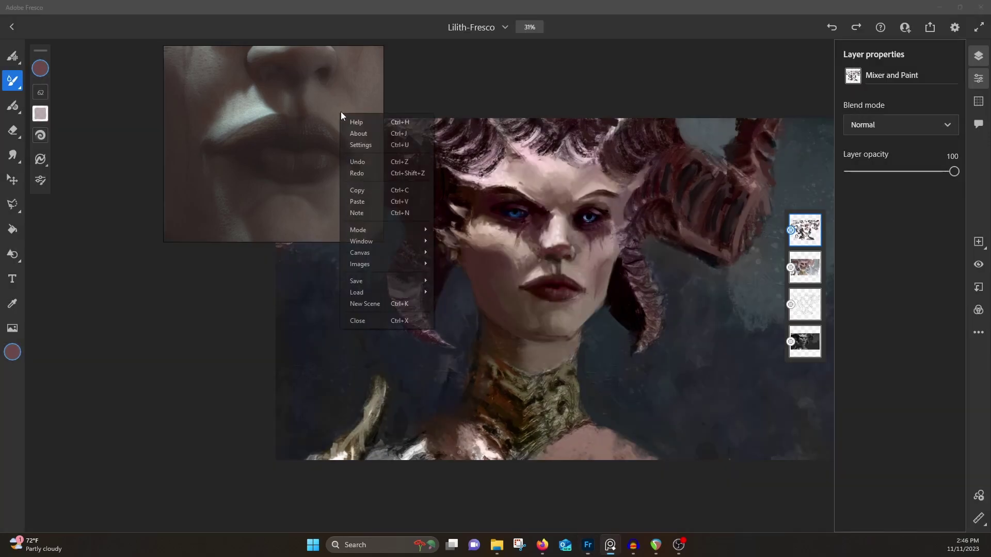
pyautogui.click(467, 264)
pyautogui.click(484, 12)
pyautogui.scroll(5, 699, 271)
pyautogui.scroll(4, 501, 277)
pyautogui.moveTo(547, 225); pyautogui.dragTo(611, 280)
pyautogui.scroll(1, 612, 280)
pyautogui.scroll(-2, 612, 279)
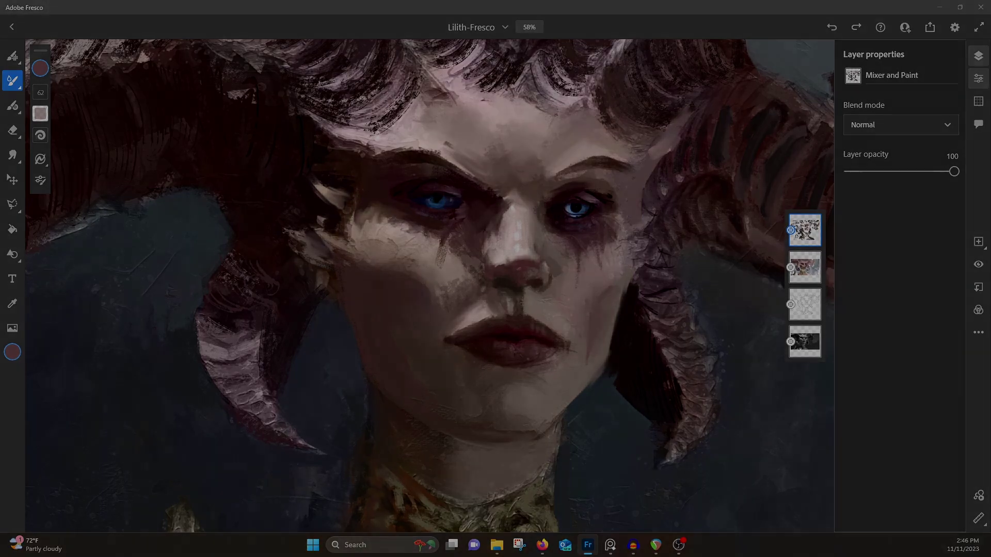